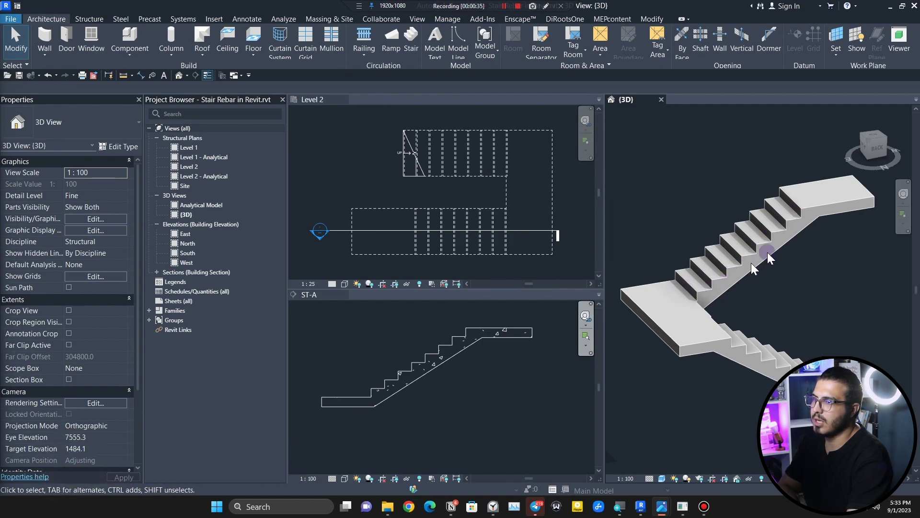
- Examine the stair's profile in section ST-A, from the lower landing along the flight to the upper landing
scroll(479, 392, "up", 1)
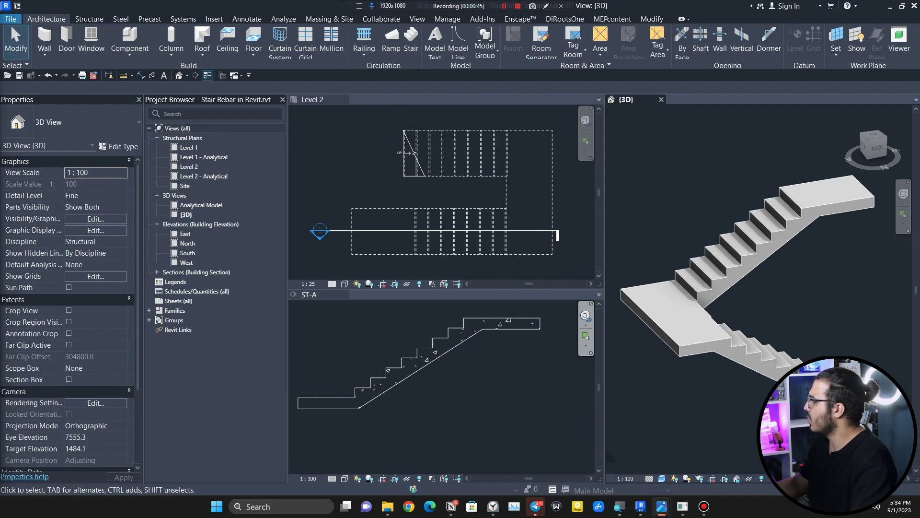
mouse_move(326, 414)
middle_mouse_down()
mouse_move(315, 417)
mouse_move(360, 421)
mouse_move(333, 442)
mouse_move(350, 445)
middle_mouse_up()
scroll(337, 424, "down", 1)
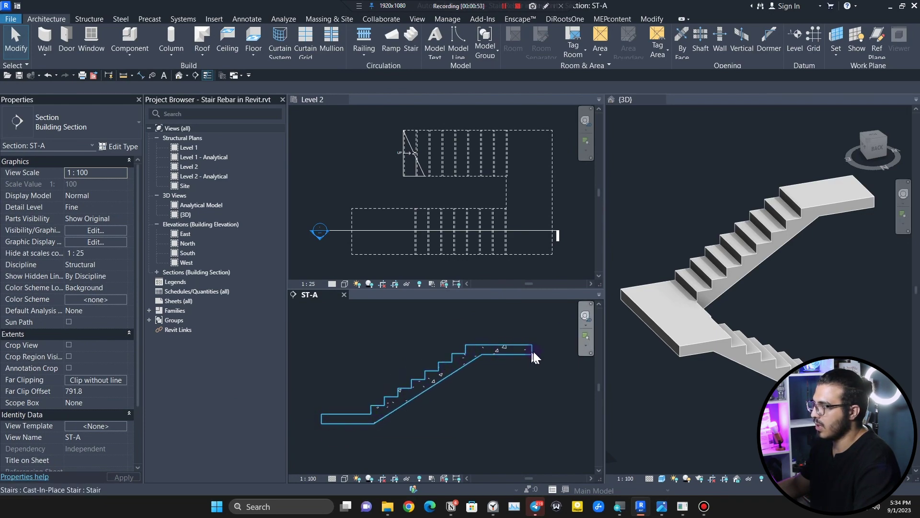
scroll(331, 432, "up", 2)
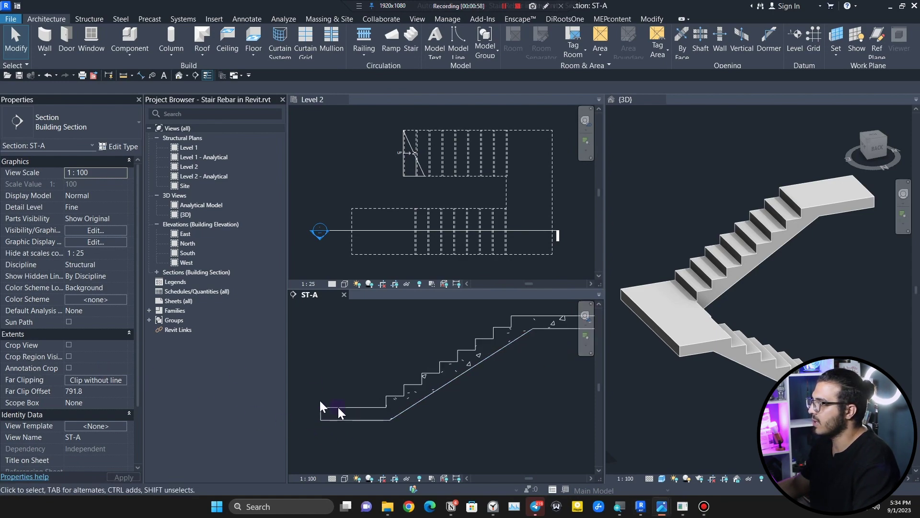
scroll(321, 431, "up", 2)
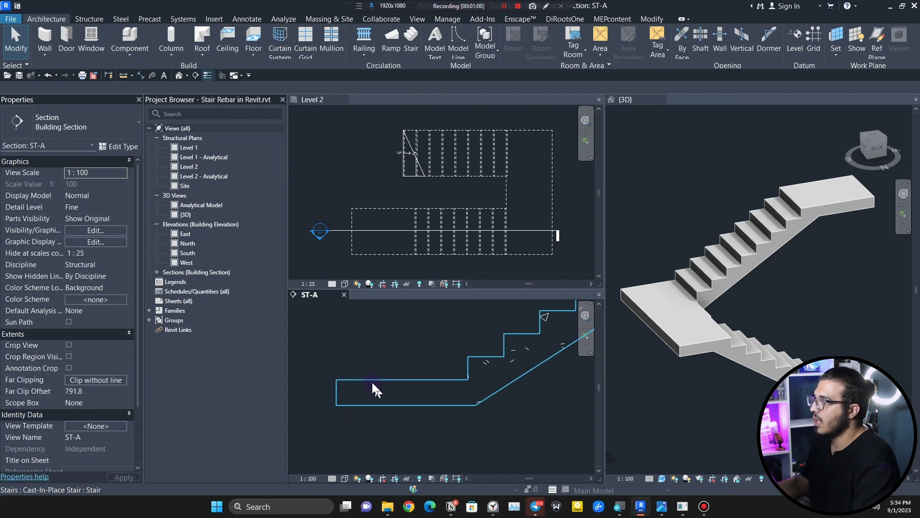
scroll(378, 366, "down", 1)
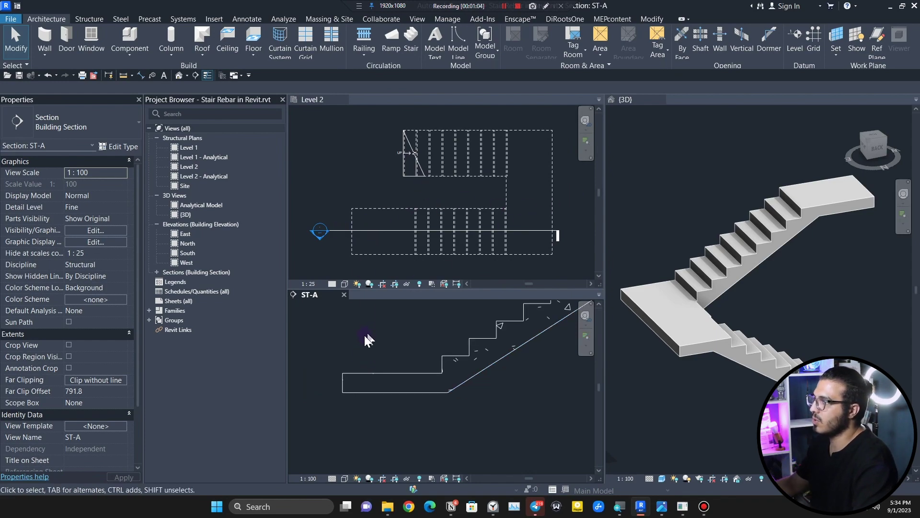
scroll(363, 337, "down", 1)
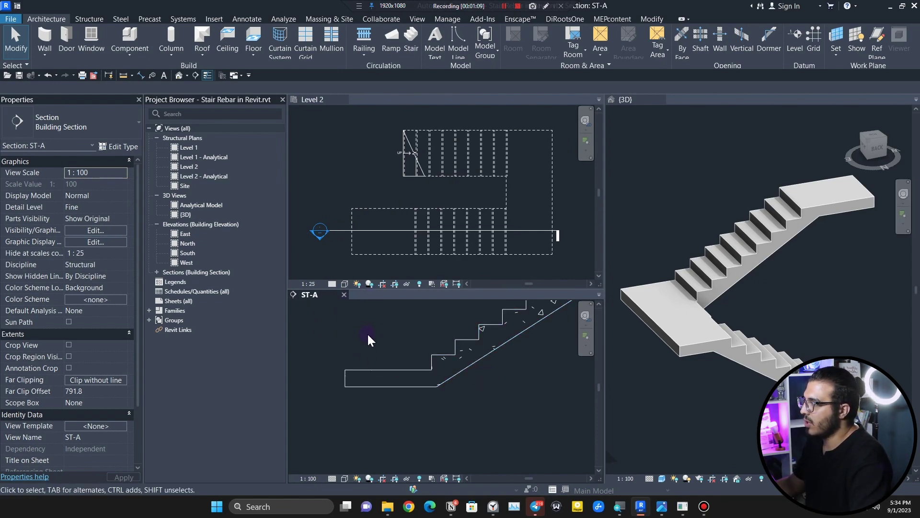
scroll(363, 359, "down", 1)
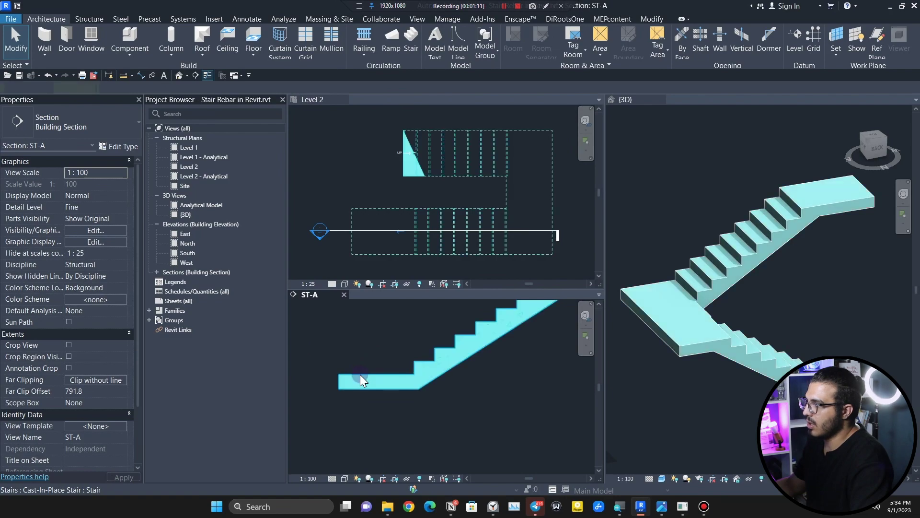
- Start a sketched rebar hosted by the cast-in-place stair in section ST-A, skipping the project save and closing the Rebar Shape Browser
left_click(360, 375)
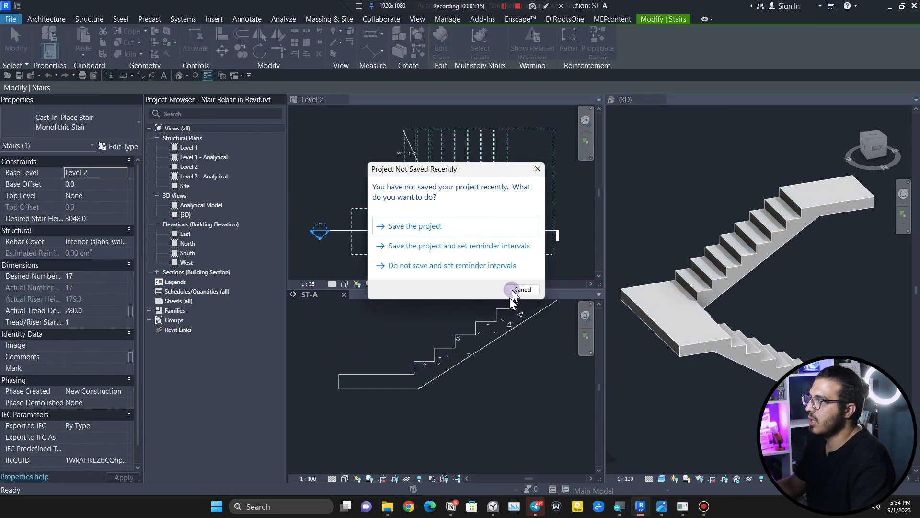
left_click(512, 290)
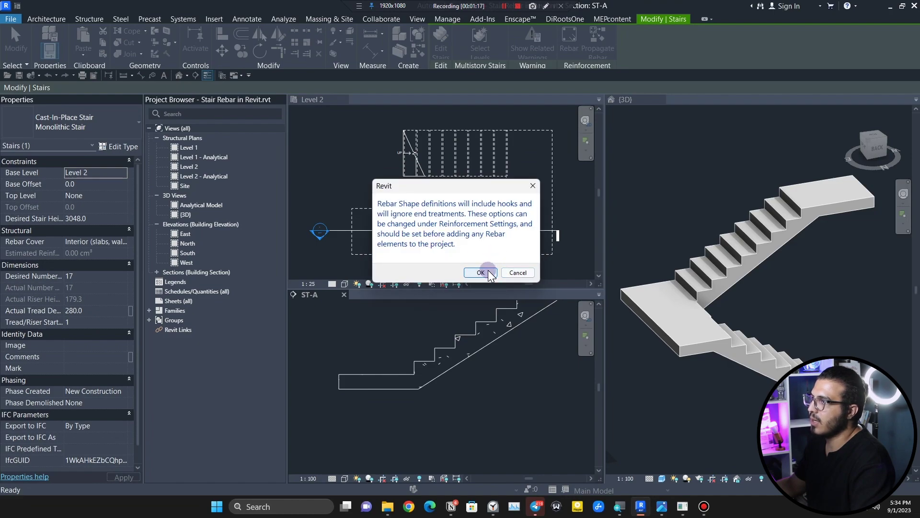
left_click(489, 273)
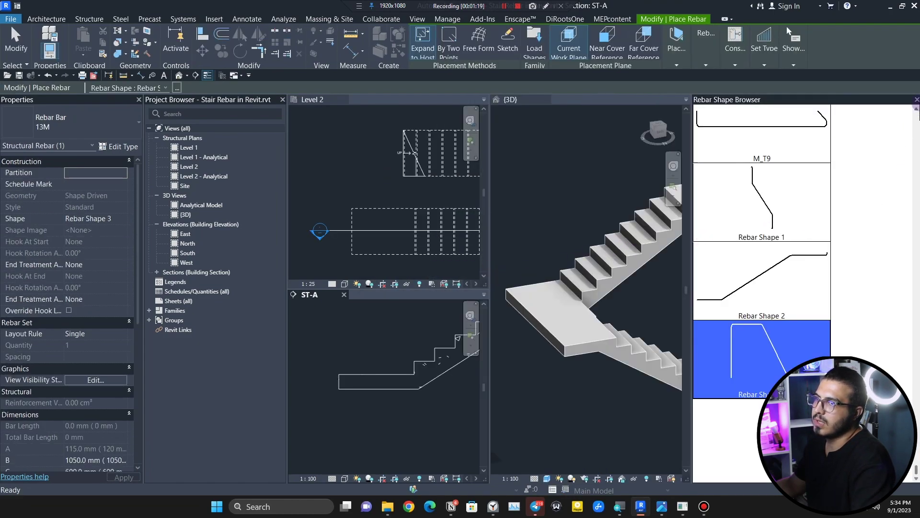
left_click(916, 100)
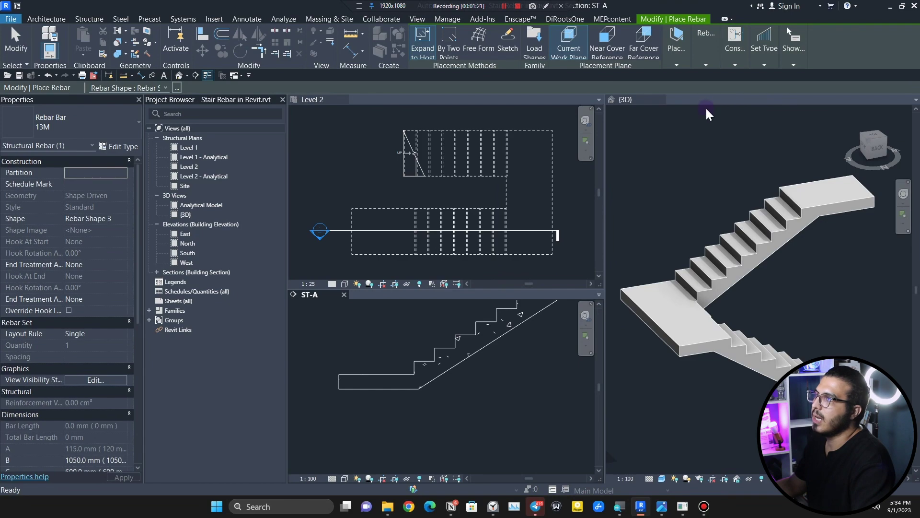
left_click(508, 41)
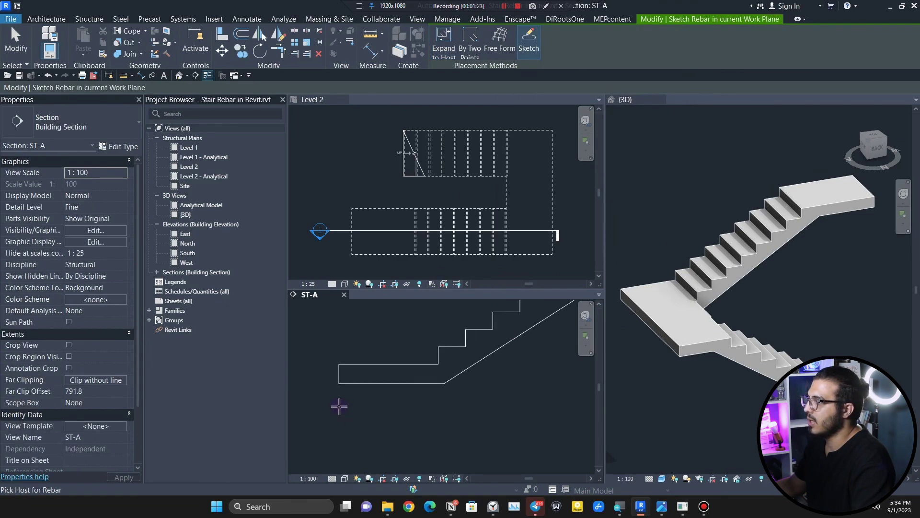
left_click(382, 368)
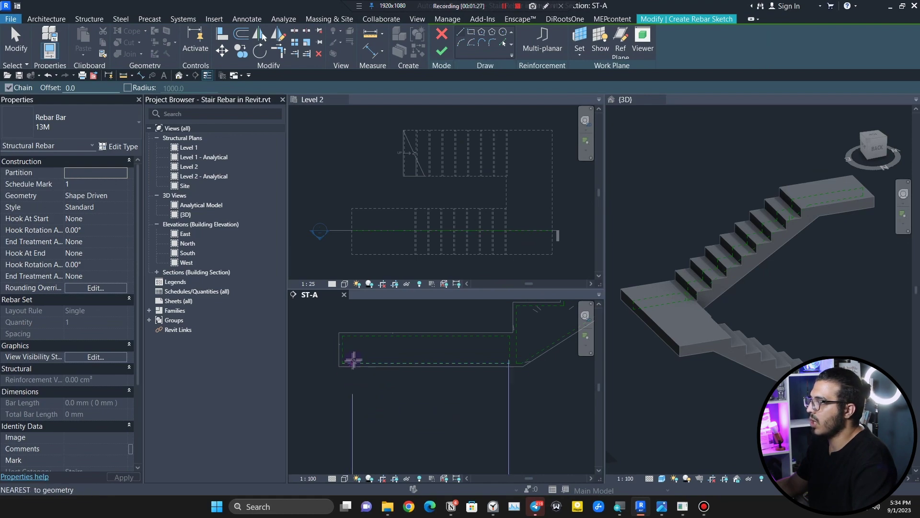
- With bar type 13M, sketch a short vertical leg just inside the rebar cover at the lower landing's outer end
scroll(354, 359, "up", 2)
left_click(63, 133)
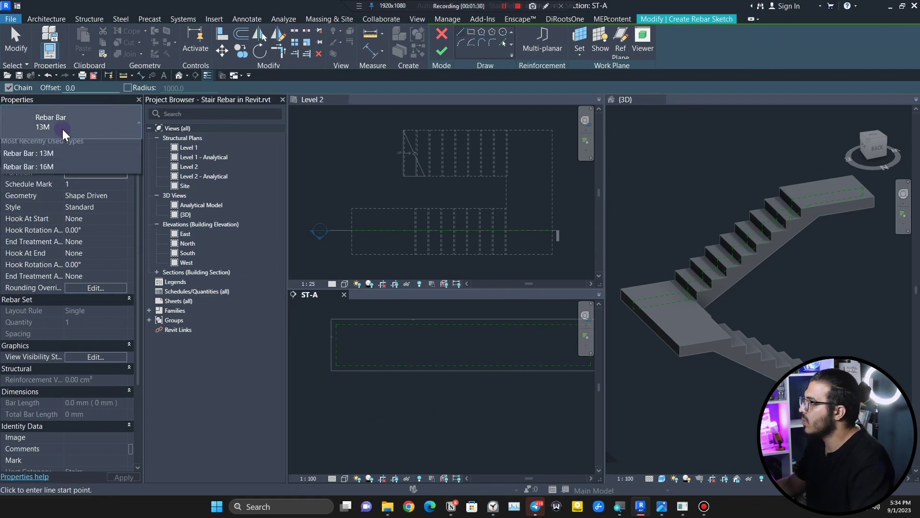
left_click(63, 128)
scroll(353, 352, "up", 1)
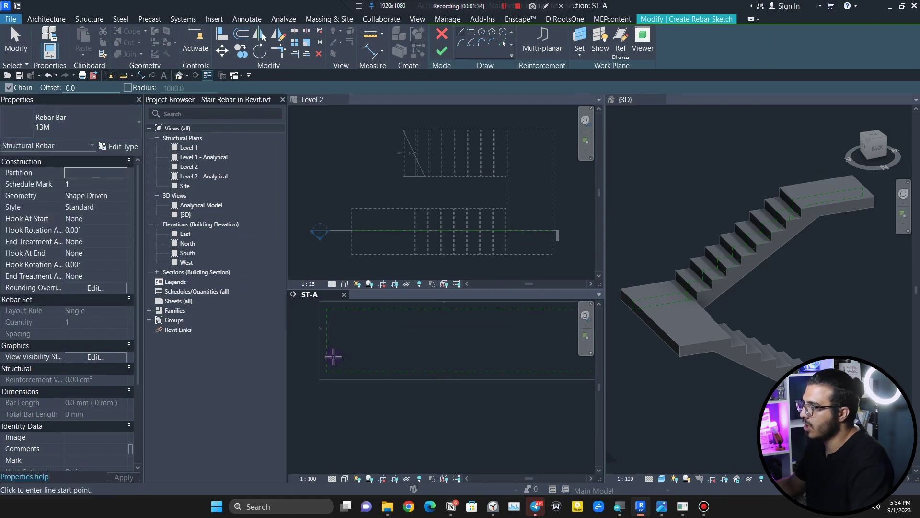
left_click(334, 359)
scroll(330, 320, "up", 2)
scroll(348, 363, "down", 1)
middle_click_drag(339, 314, 103, 400)
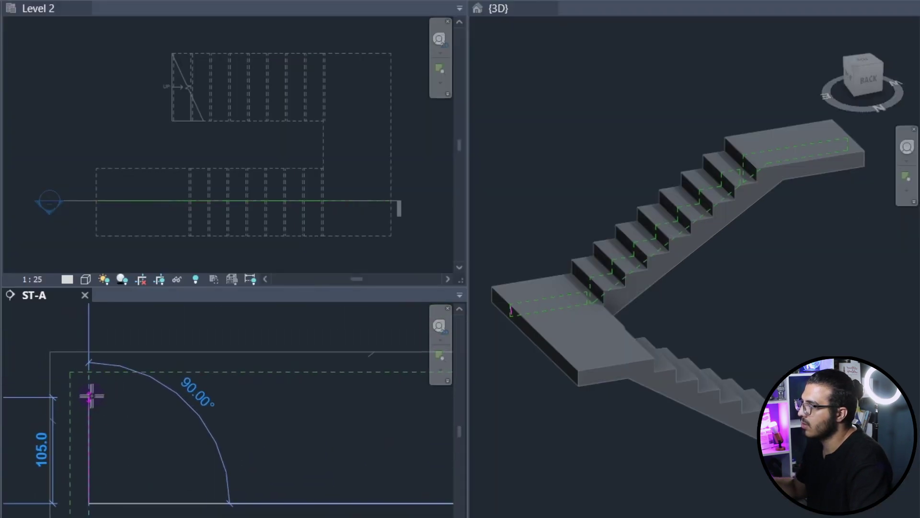
left_click(90, 381)
- Continue the bar horizontally just below the lower landing's top cover line until it reaches the flight's bottom cover line
scroll(267, 383, "down", 4)
middle_click_drag(168, 410, 110, 413)
scroll(164, 386, "up", 2)
middle_click_drag(200, 405, 156, 404)
scroll(185, 387, "up", 4)
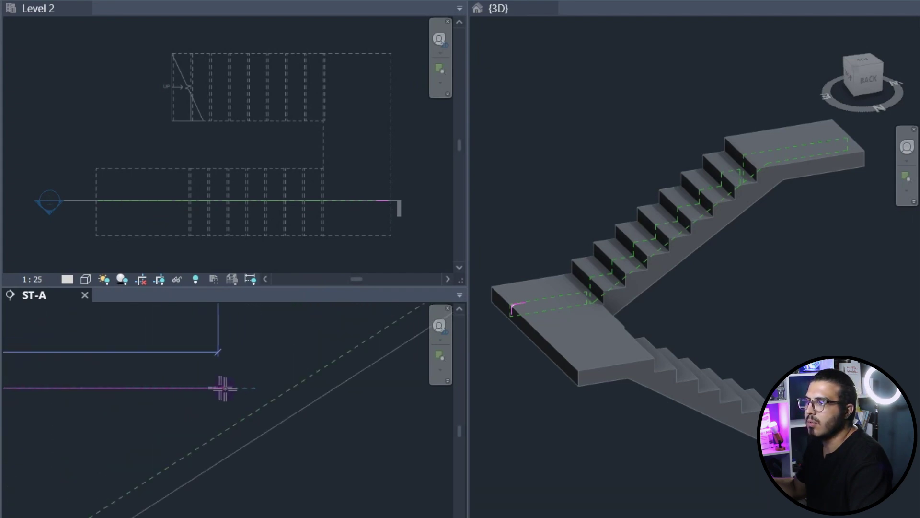
left_click(304, 391)
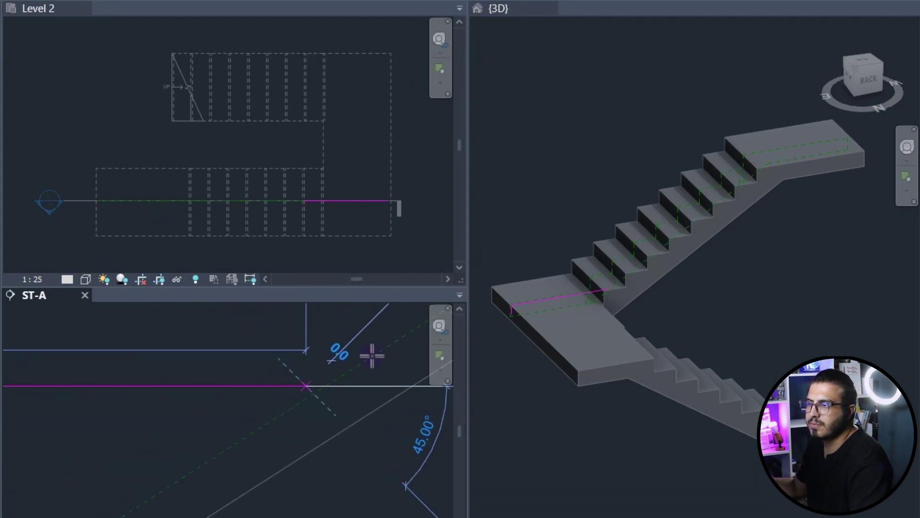
- Sketch the inclined bar segment along the flight's underside slope, ending just below the upper landing's top cover line
scroll(370, 354, "down", 4)
scroll(240, 395, "up", 5)
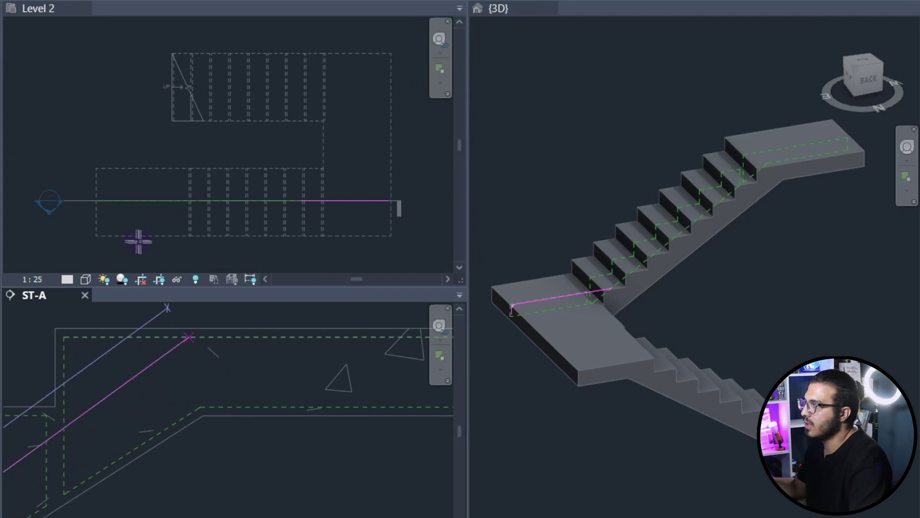
scroll(223, 421, "down", 2)
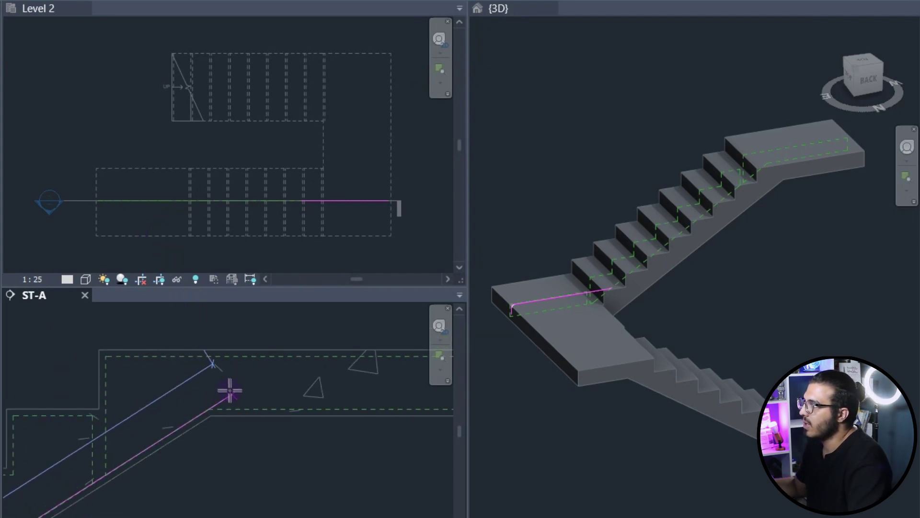
scroll(225, 383, "up", 3)
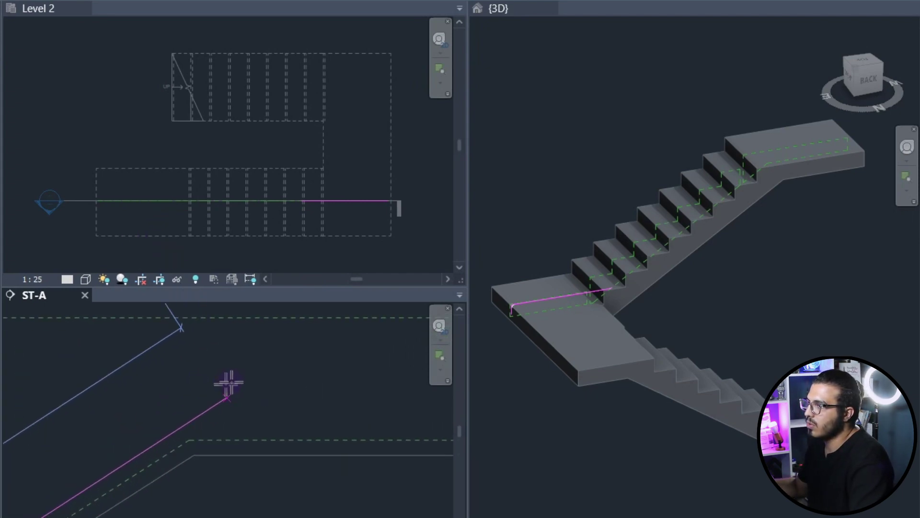
left_click(342, 324)
- Continue the bar horizontally along the upper landing's top to just inside the cover at its outer end
scroll(361, 336, "down", 4)
middle_click_drag(362, 356, 73, 383)
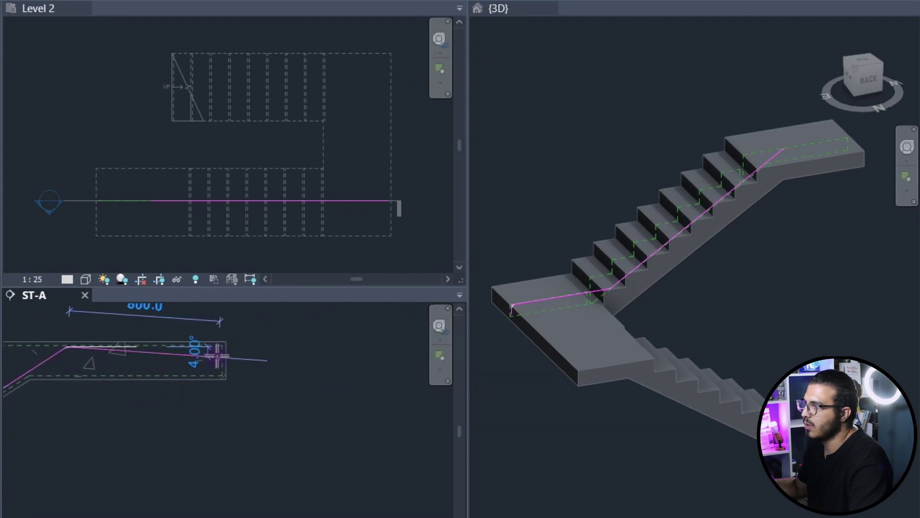
scroll(217, 354, "up", 5)
middle_click_drag(228, 353, 258, 429)
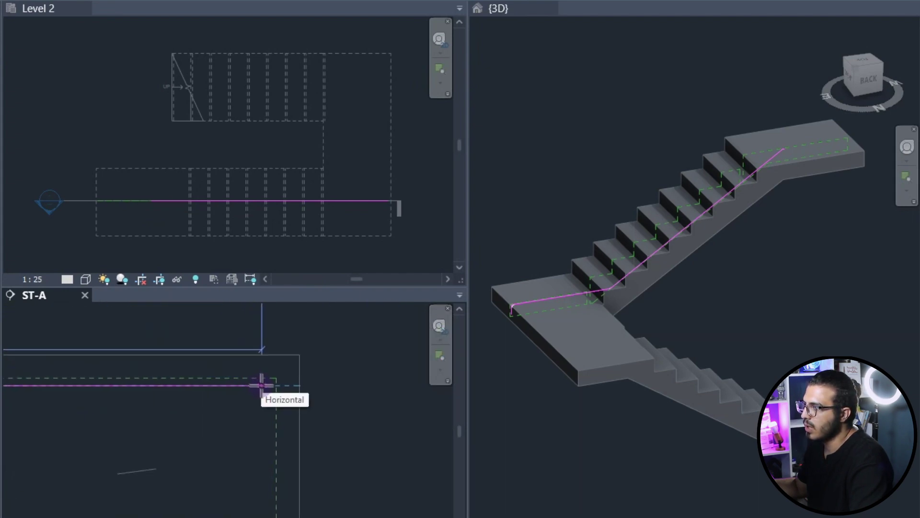
left_click(261, 384)
- Sketch a downward vertical leg about 90 mm long at the upper landing's outer end and end the line chain
middle_click_drag(253, 477, 278, 390)
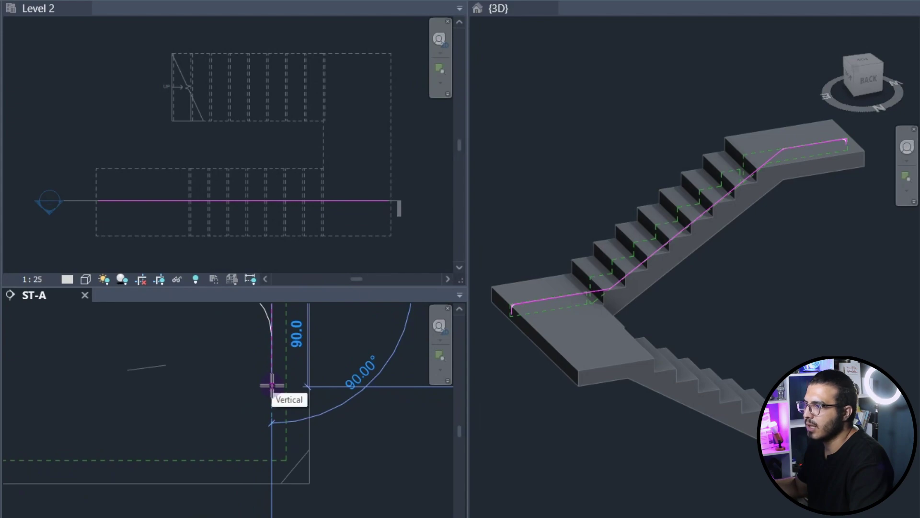
left_click(271, 386)
key("Escape")
key("Escape")
scroll(263, 454, "down", 7)
- Finish the rebar sketch after checking its bend at the lower landing, and leave rebar placement
middle_click_drag(134, 486, 364, 363)
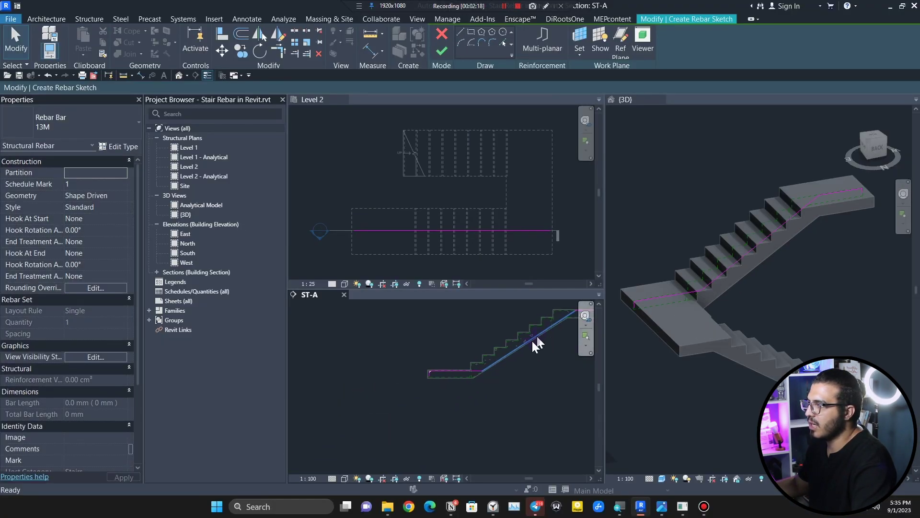
scroll(430, 378, "up", 8)
scroll(435, 375, "down", 1)
middle_click_drag(461, 347, 436, 377)
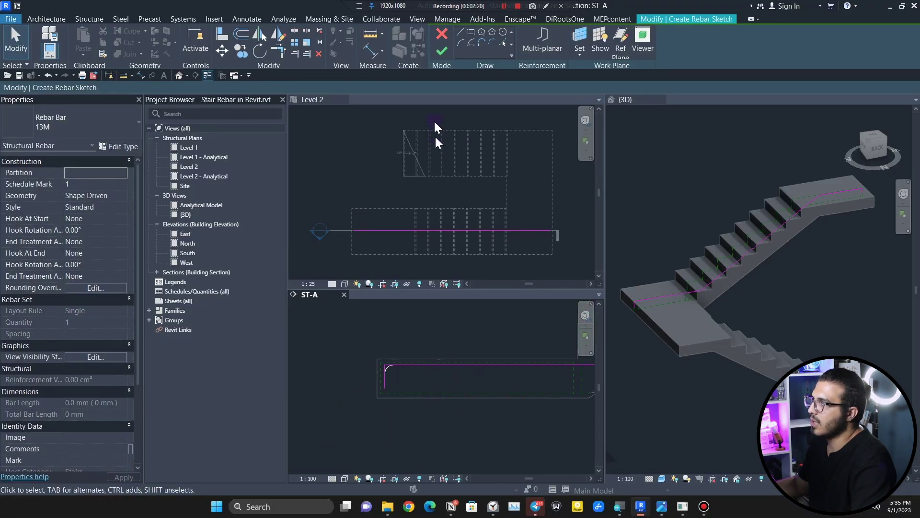
left_click(440, 51)
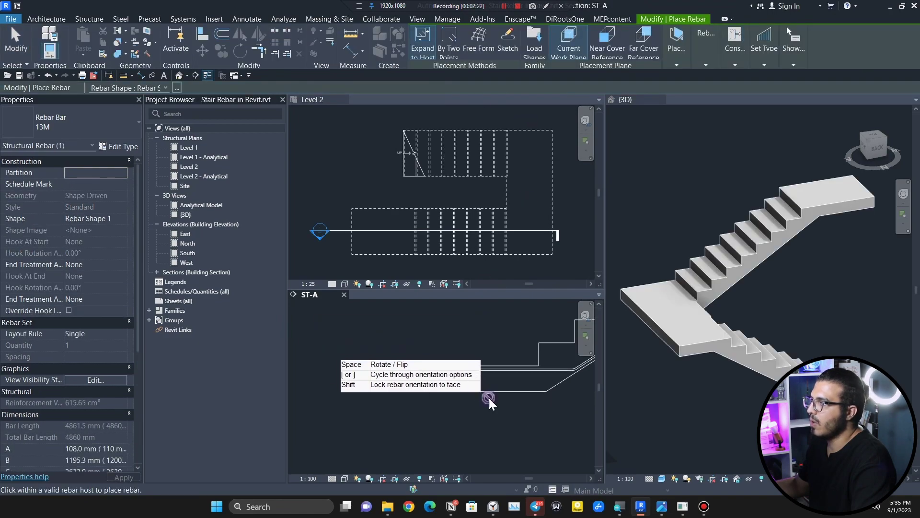
key("Escape")
- Display the 3D view as a wireframe and orient it so the new bar inside the stair can be seen
scroll(463, 379, "up", 3)
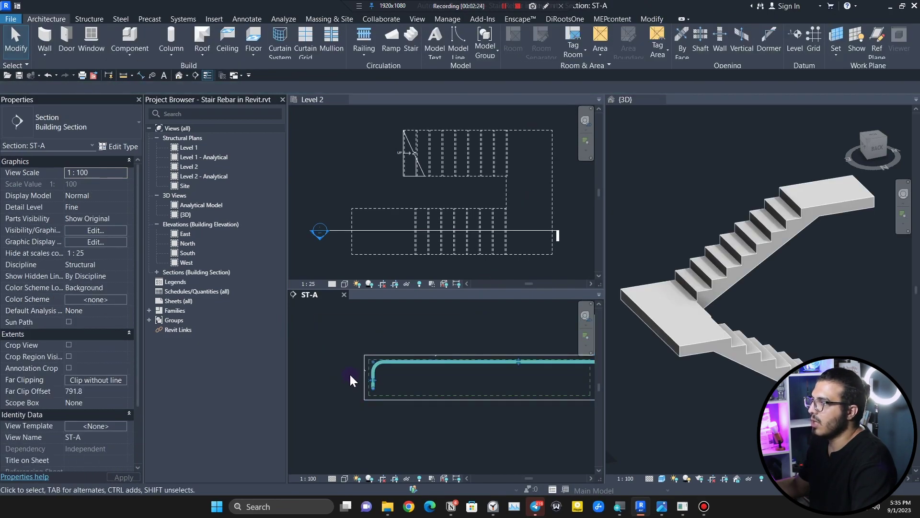
scroll(350, 375, "up", 3)
scroll(408, 373, "up", 2)
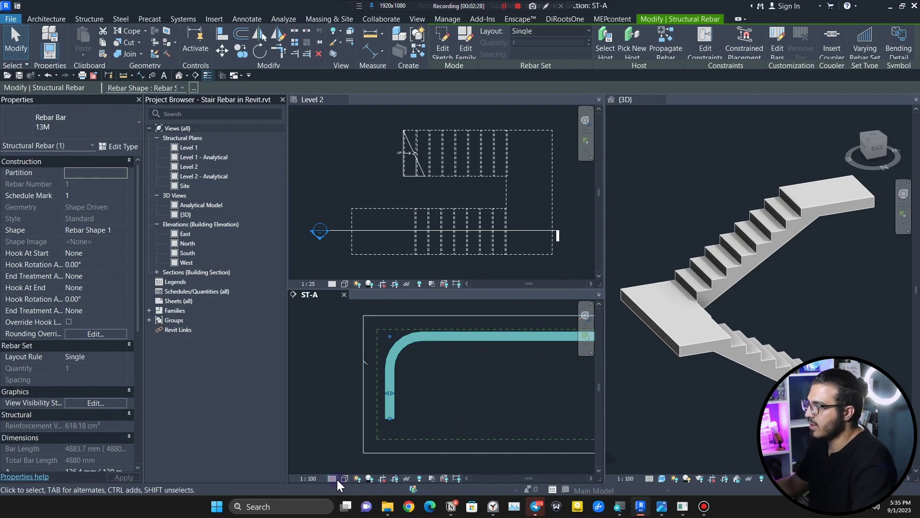
mouse_move(719, 447)
middle_mouse_down()
mouse_move(724, 441)
mouse_move(703, 442)
mouse_move(691, 403)
mouse_move(658, 379)
mouse_move(464, 376)
middle_mouse_up()
key("w")
key("f")
left_click(713, 443)
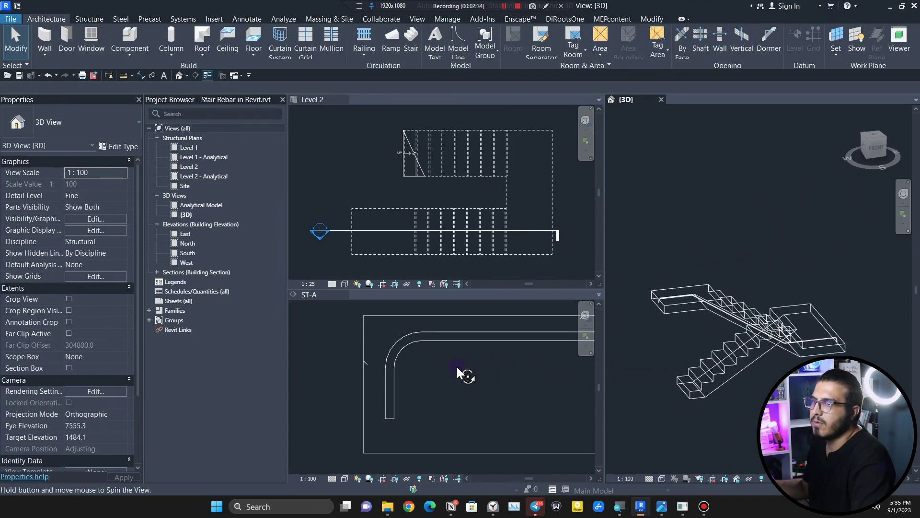
middle_click_drag(733, 389, 690, 458, "shift")
scroll(648, 247, "up", 3)
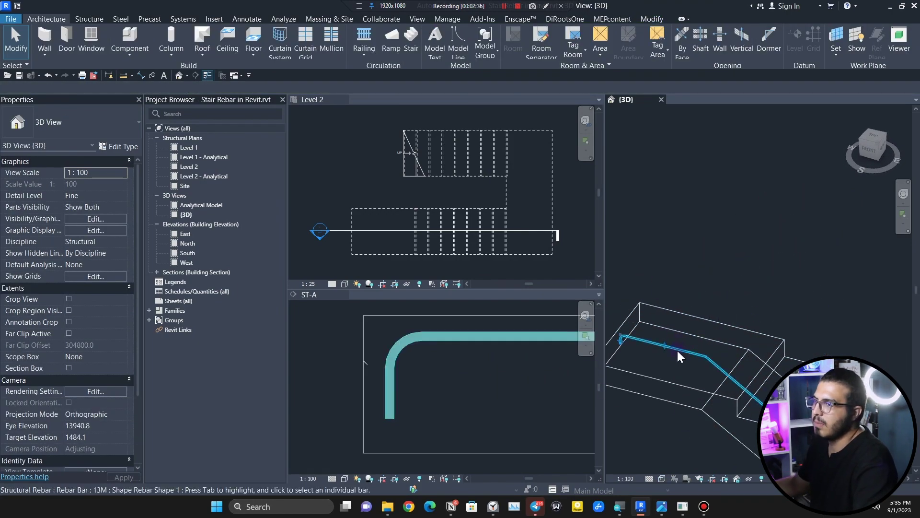
- Distribute the bent bar across the stair flight with a Maximum Spacing layout at 200 mm
left_click(678, 351)
scroll(711, 393, "down", 5)
scroll(717, 355, "up", 2)
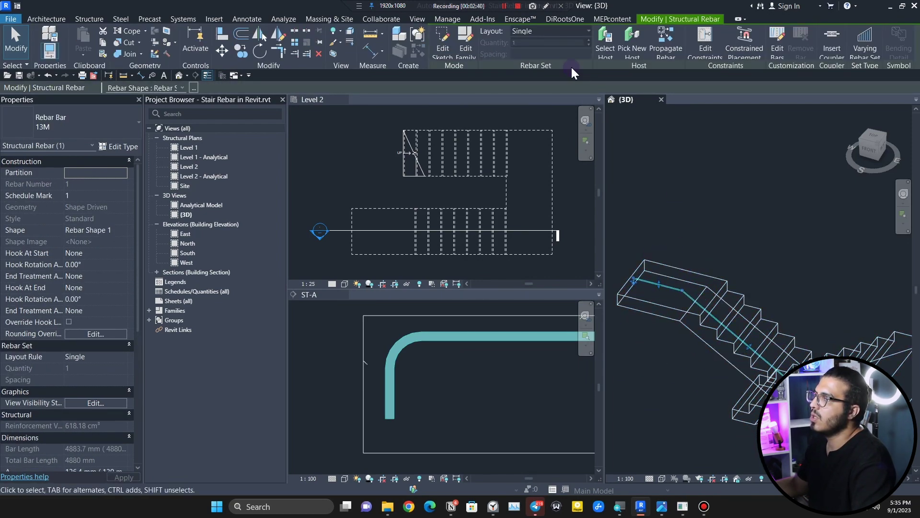
left_click(536, 31)
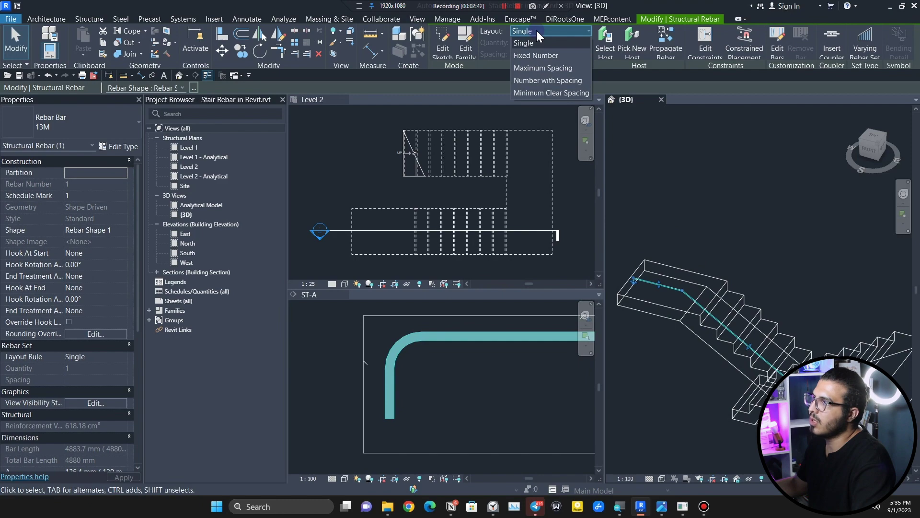
left_click(556, 67)
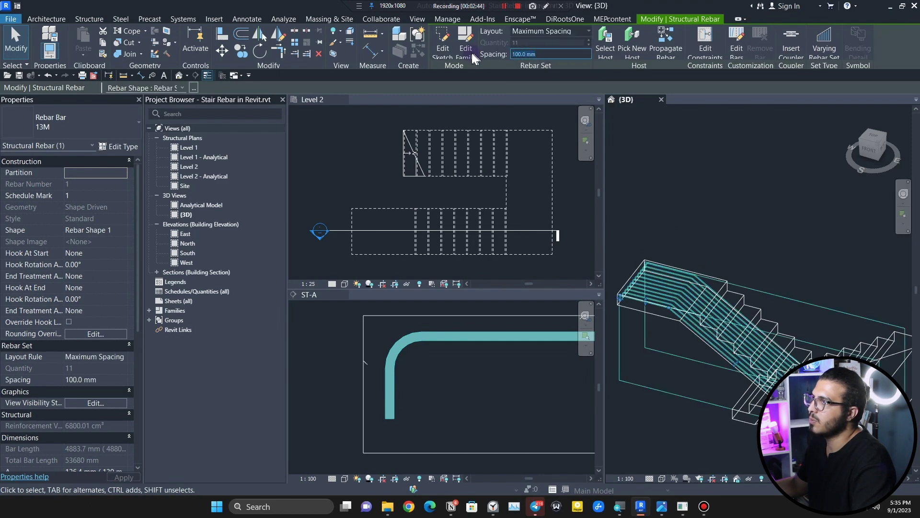
type("2000")
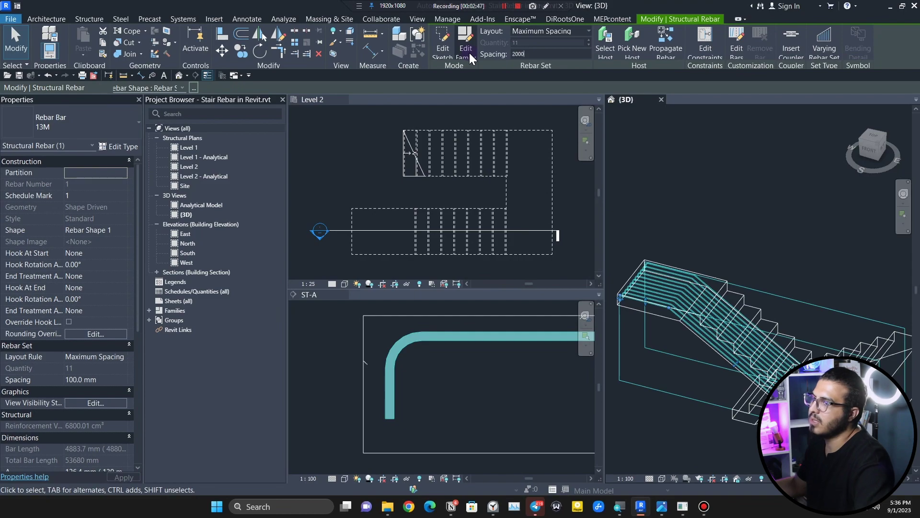
key("Return")
left_click(764, 252)
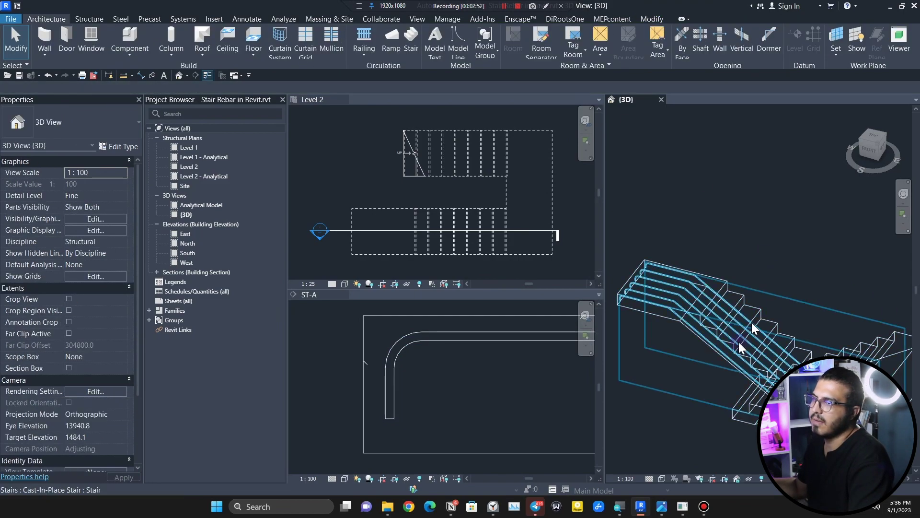
- Show the rebar set unobscured in the {3D} view and display that view with shaded surfaces
scroll(721, 381, "up", 3)
scroll(750, 393, "down", 4)
scroll(697, 303, "up", 6)
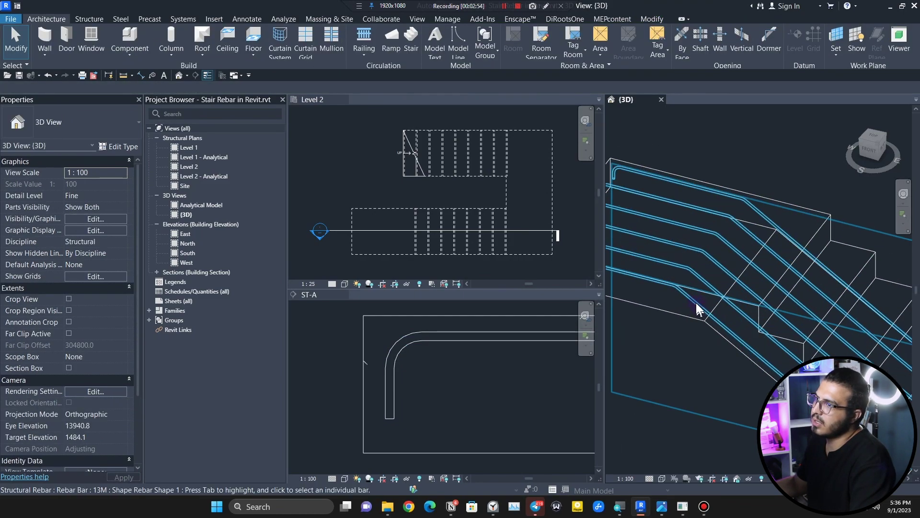
left_click(670, 264)
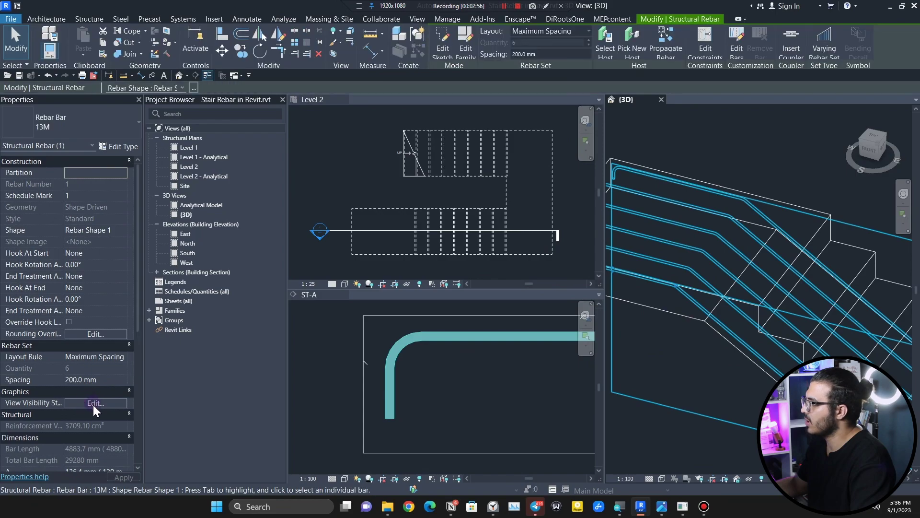
left_click(94, 402)
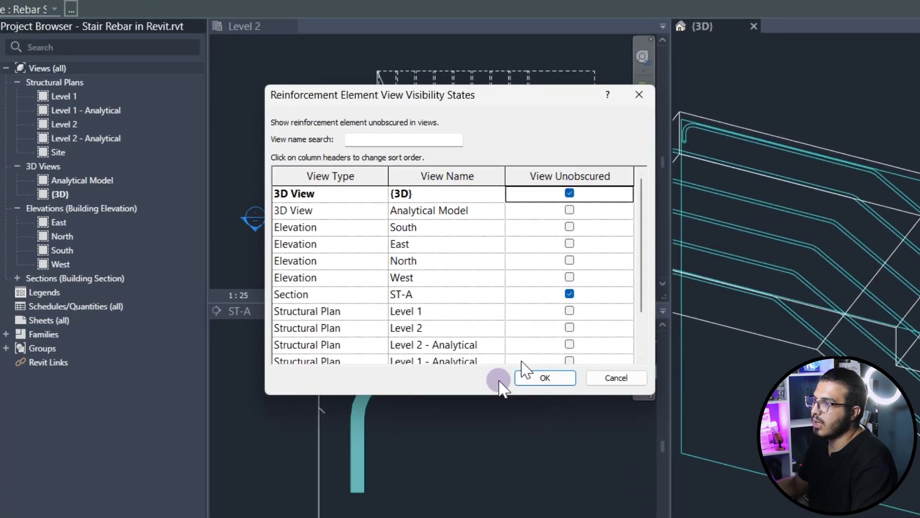
left_click(545, 378)
key("Escape")
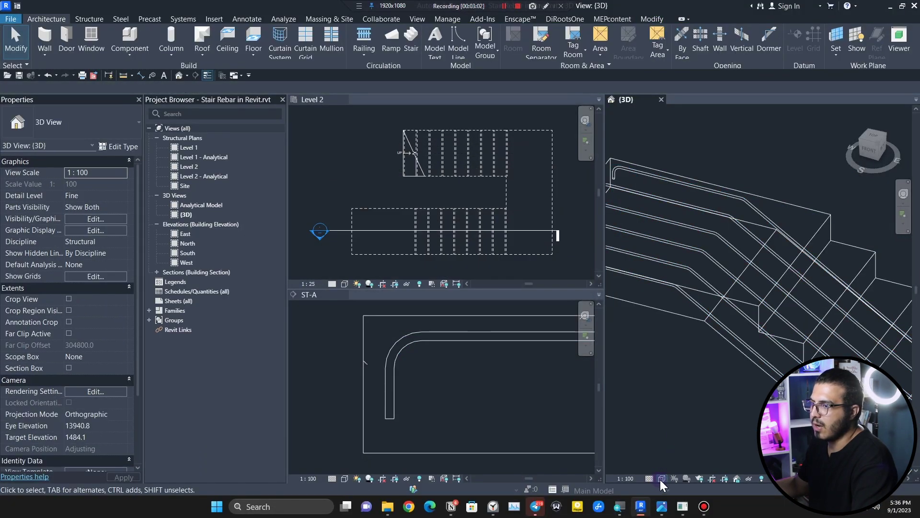
left_click(662, 478)
left_click(684, 442)
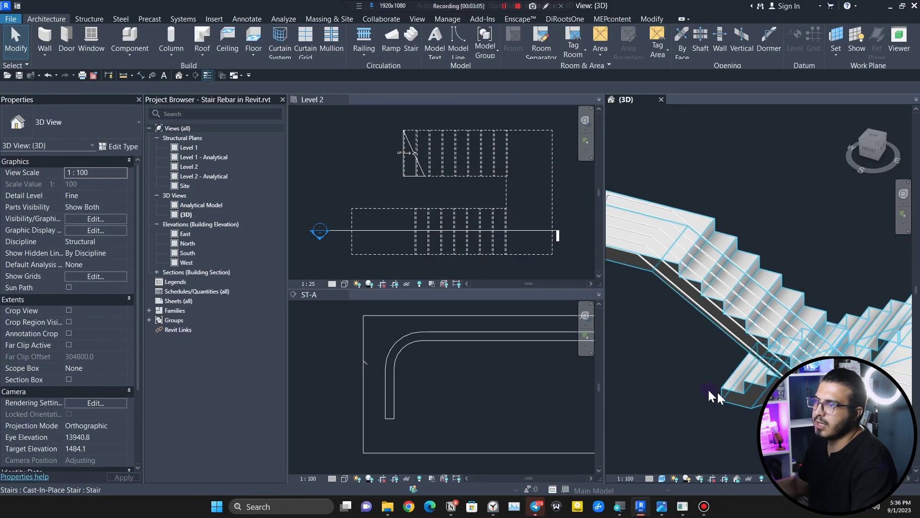
- Override the rebar set's graphics by element in the 3D view, using a solid fill as the surface foreground pattern
left_click(675, 232)
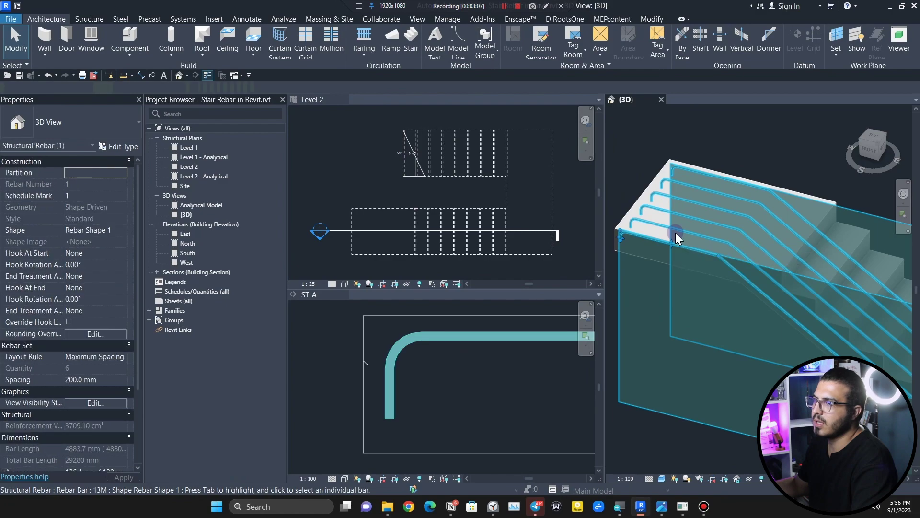
right_click(675, 232)
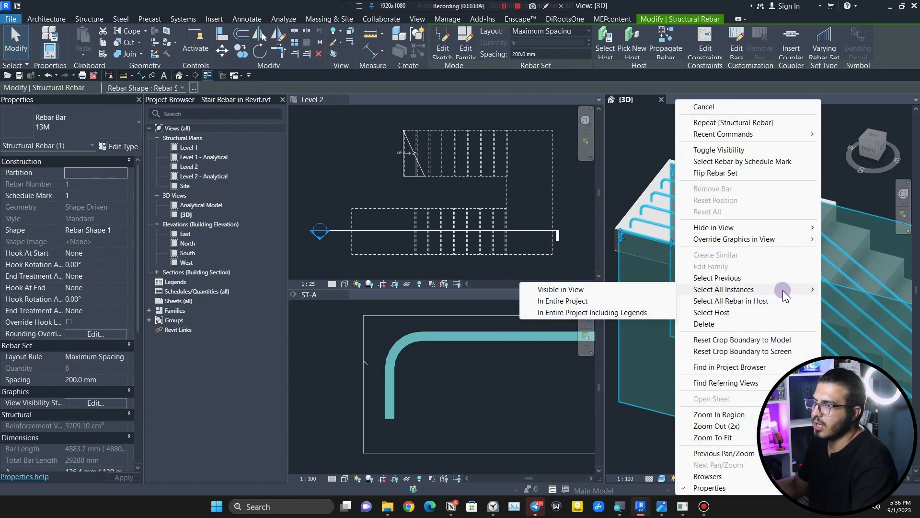
mouse_move(767, 239)
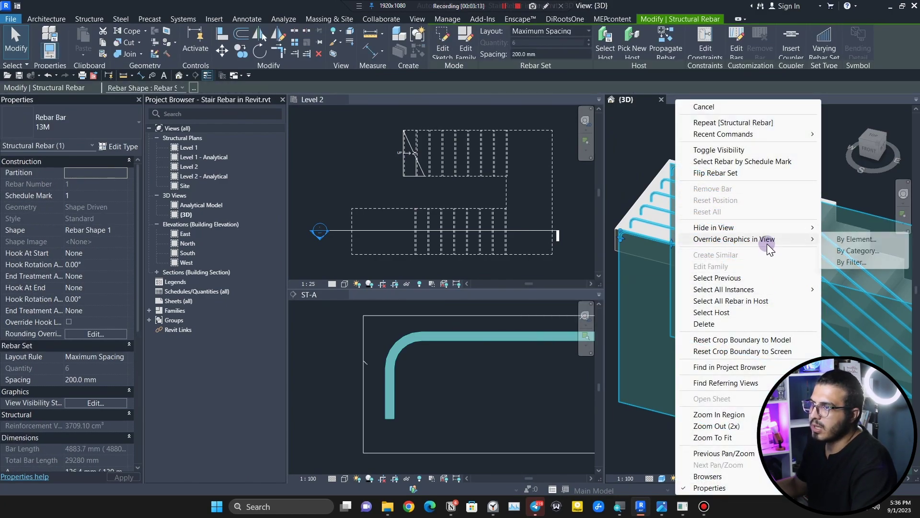
left_click(839, 240)
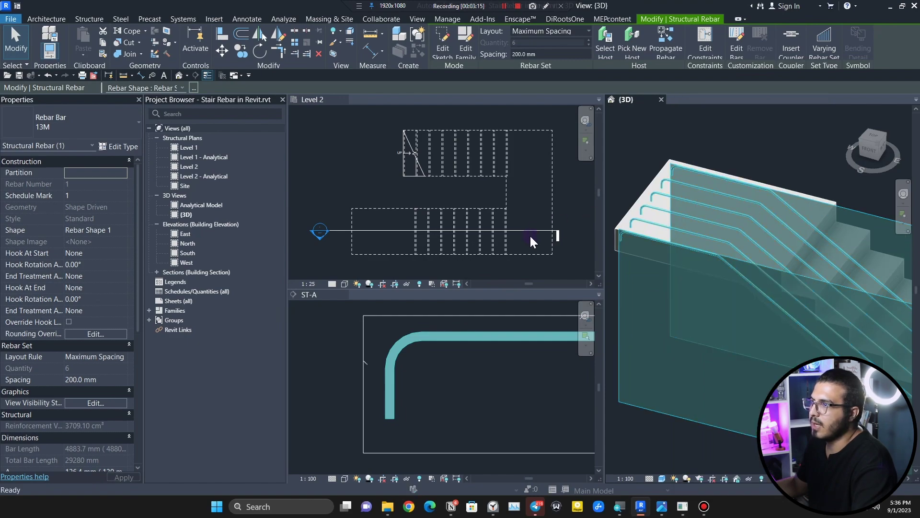
left_click(437, 219)
scroll(230, 206, "up", 2)
left_click(230, 199)
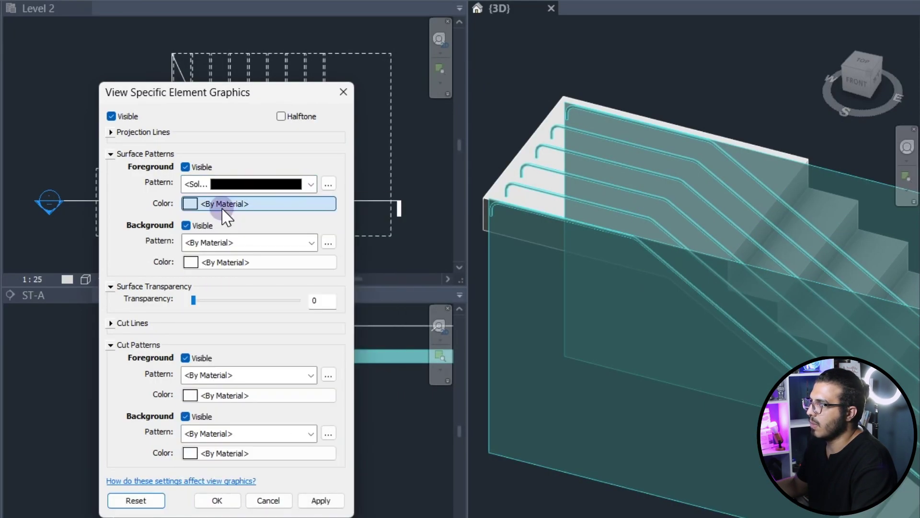
- Set the override's foreground pattern color to red, accept it, and deselect the rebar set
left_click(254, 205)
left_click(80, 219)
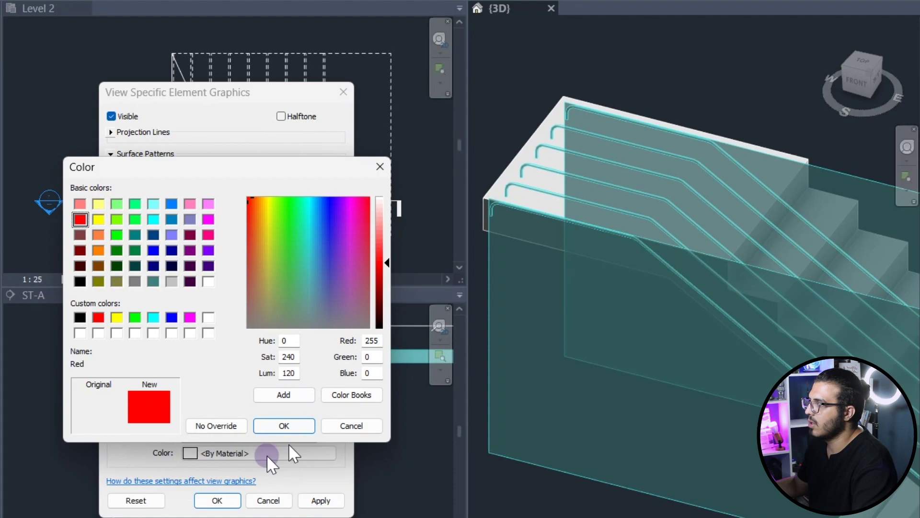
left_click_drag(385, 263, 385, 252)
left_click(268, 425)
left_click(216, 499)
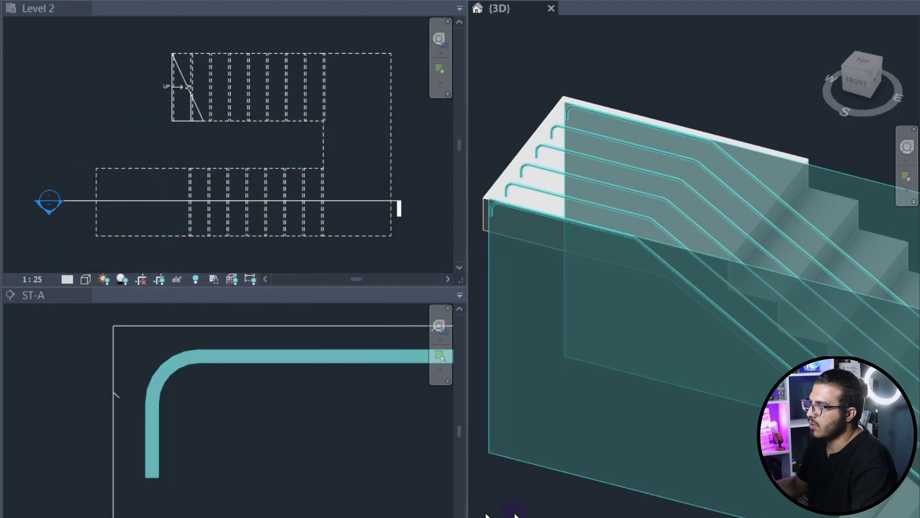
middle_click_drag(563, 364, 515, 378)
left_click(760, 513)
- Examine the red bars in the 3D view along the flight and at both landings
scroll(768, 507, "up", 3)
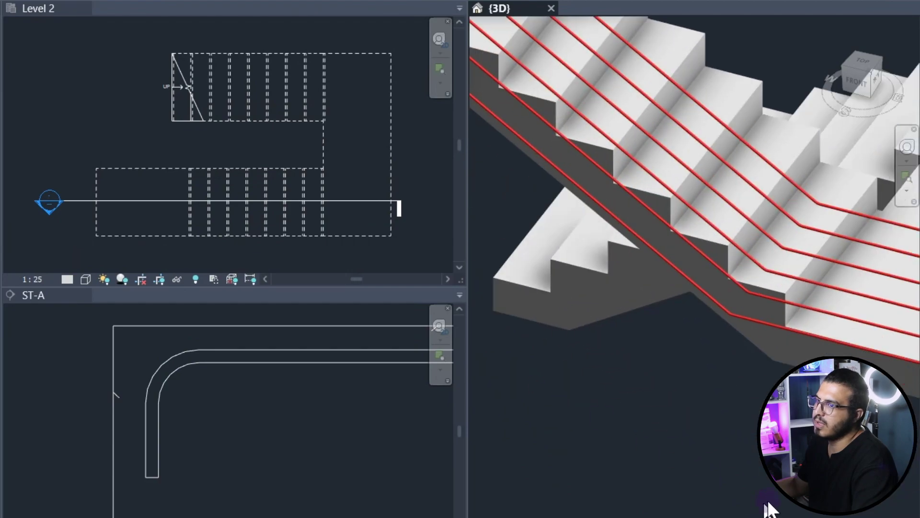
middle_click_drag(766, 474, 667, 517)
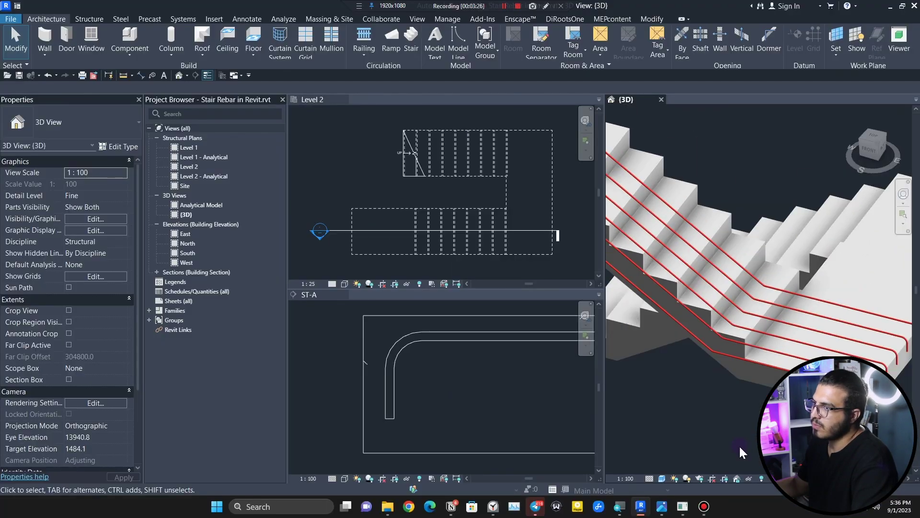
scroll(738, 416, "down", 5)
scroll(765, 416, "up", 8)
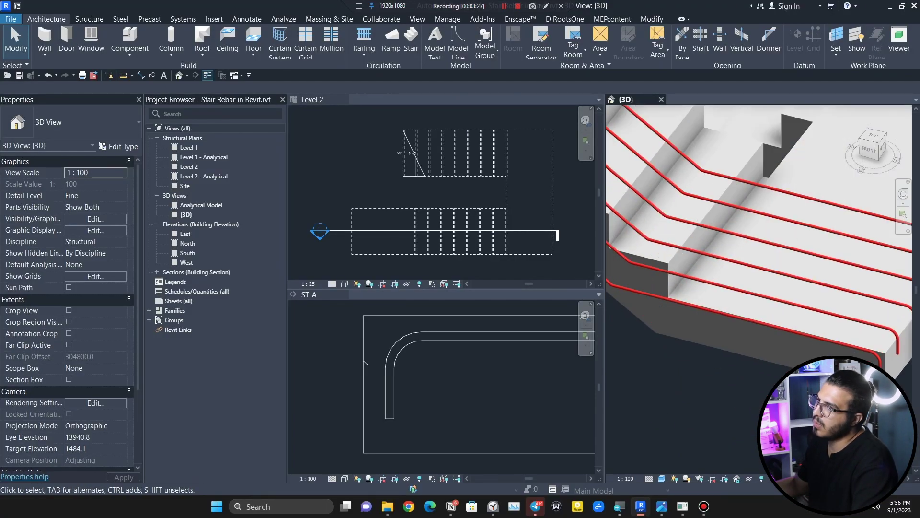
scroll(770, 417, "down", 3)
scroll(769, 417, "down", 5)
middle_click_drag(661, 410, 701, 418)
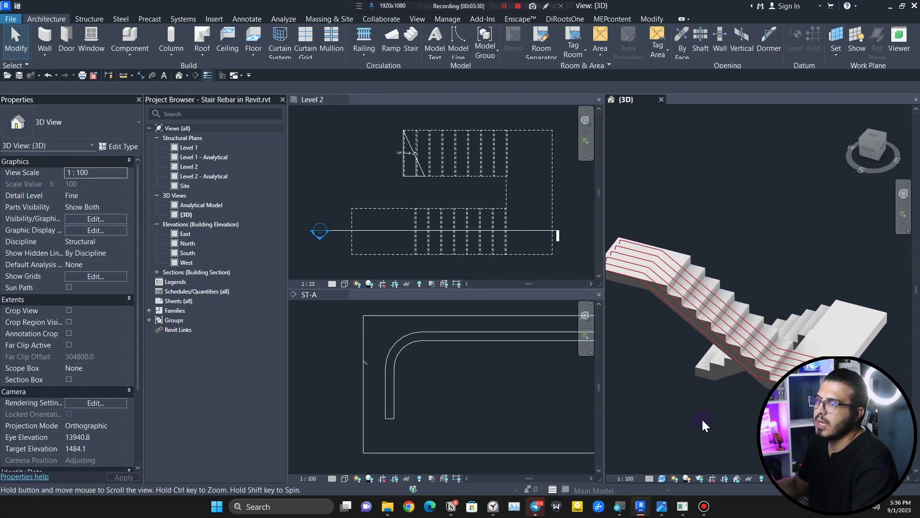
scroll(623, 279, "up", 3)
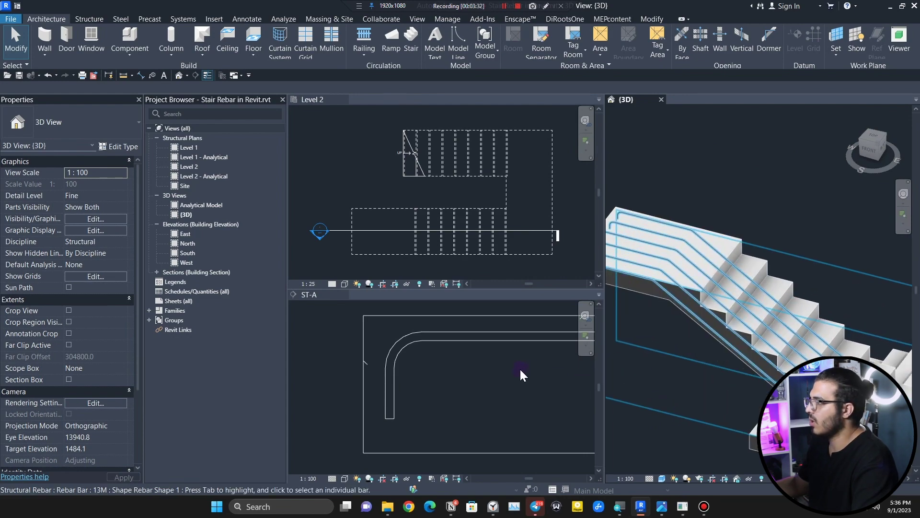
- Start a new sketched 13M rebar in section ST-A with the monolithic stair as its host
key("alt+Tab")
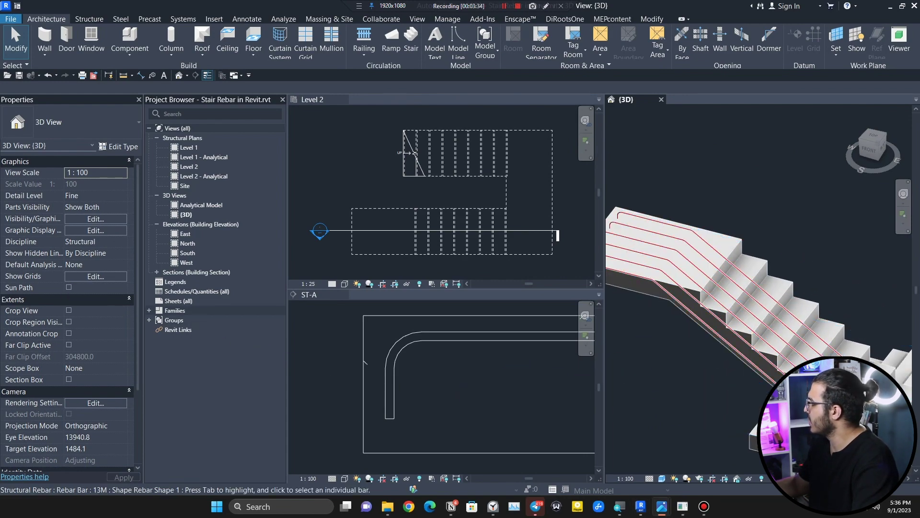
left_click(450, 412)
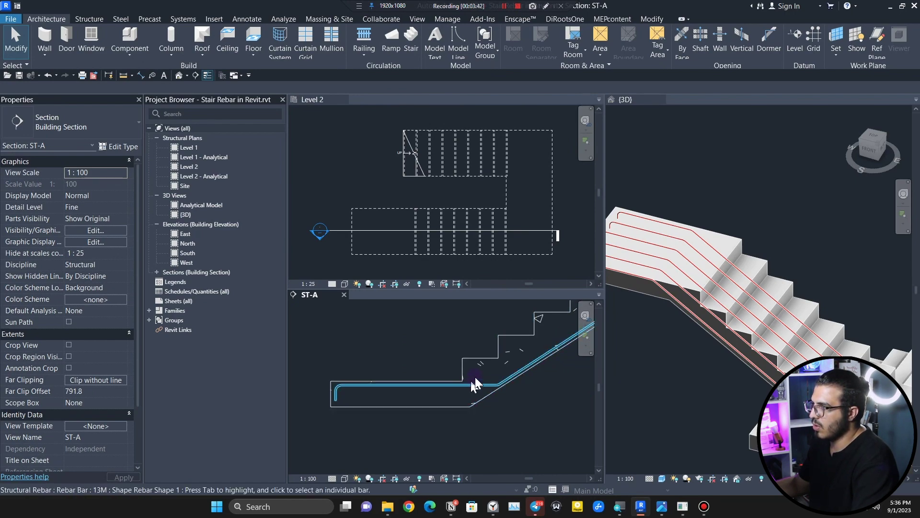
middle_click_drag(556, 318, 407, 374)
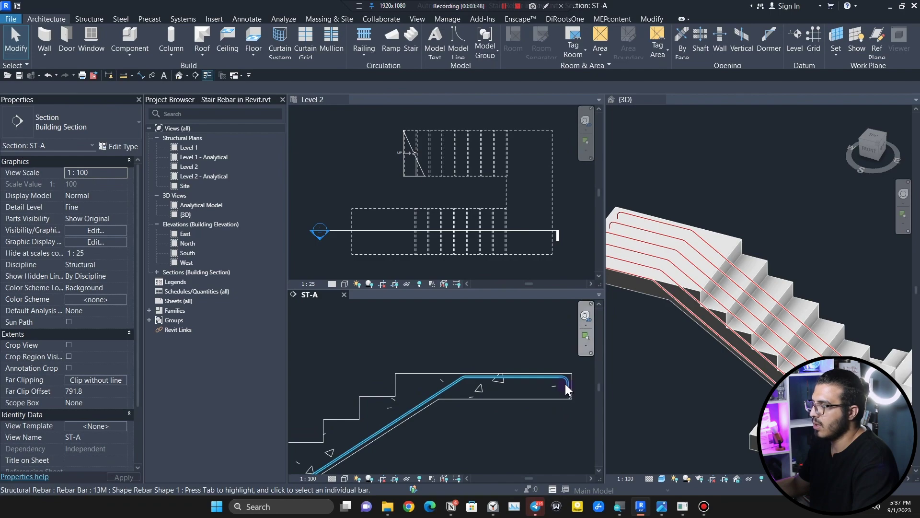
middle_click_drag(565, 383, 535, 303)
scroll(350, 419, "up", 3)
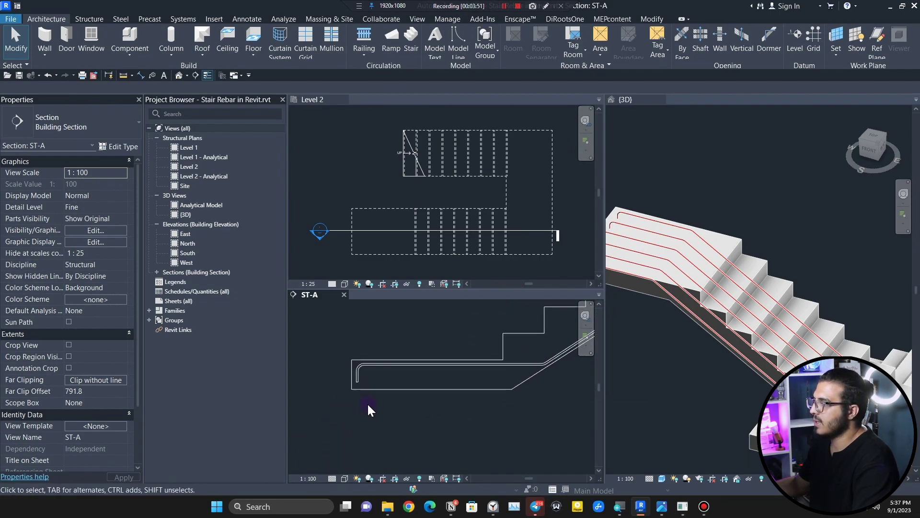
left_click(386, 390)
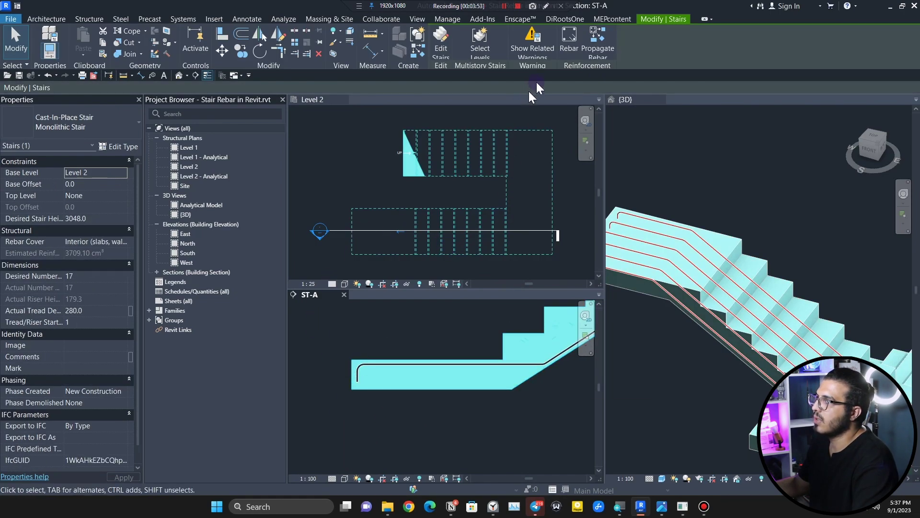
left_click(573, 51)
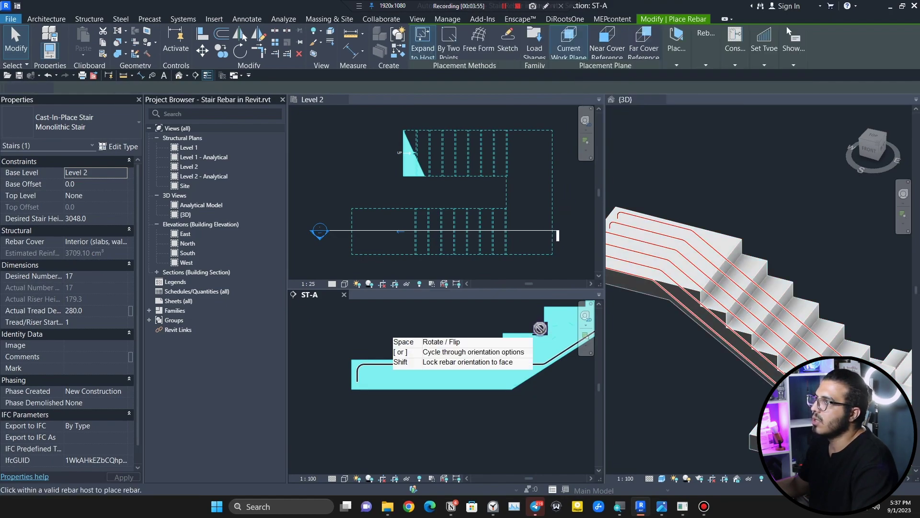
left_click(508, 41)
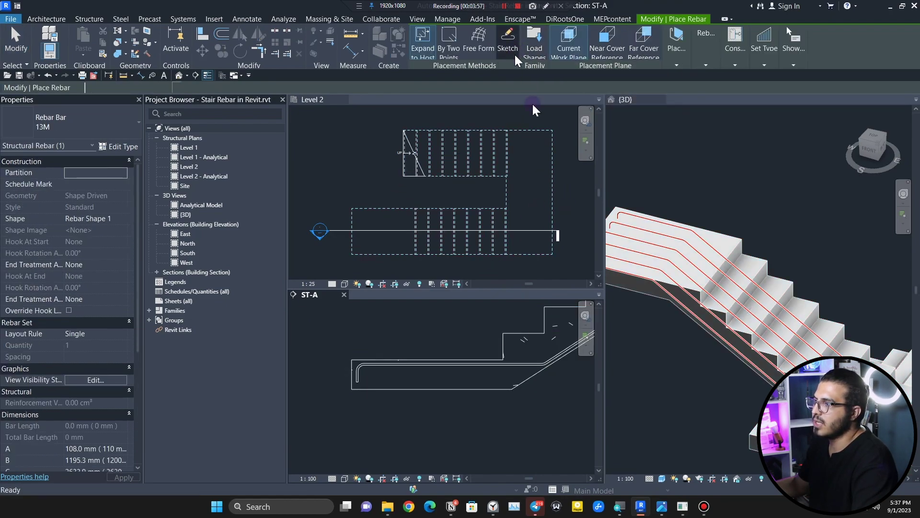
left_click(393, 391)
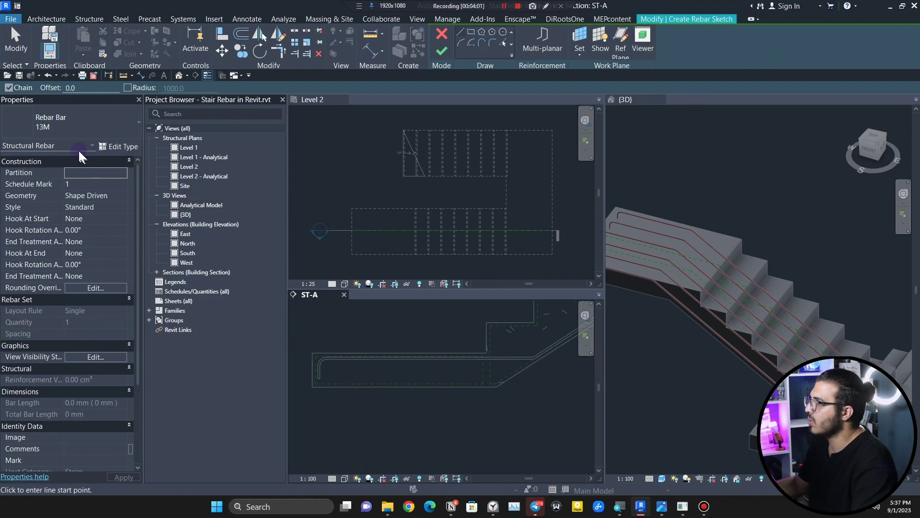
- Sketch a horizontal bar line about 580 mm long just above the lower landing's bottom cover and end the line chain
scroll(380, 391, "up", 3)
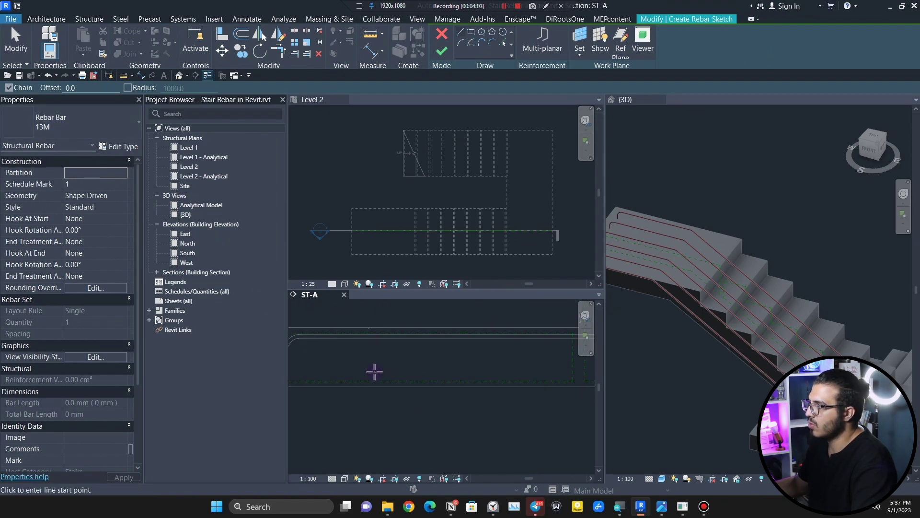
left_click(366, 374)
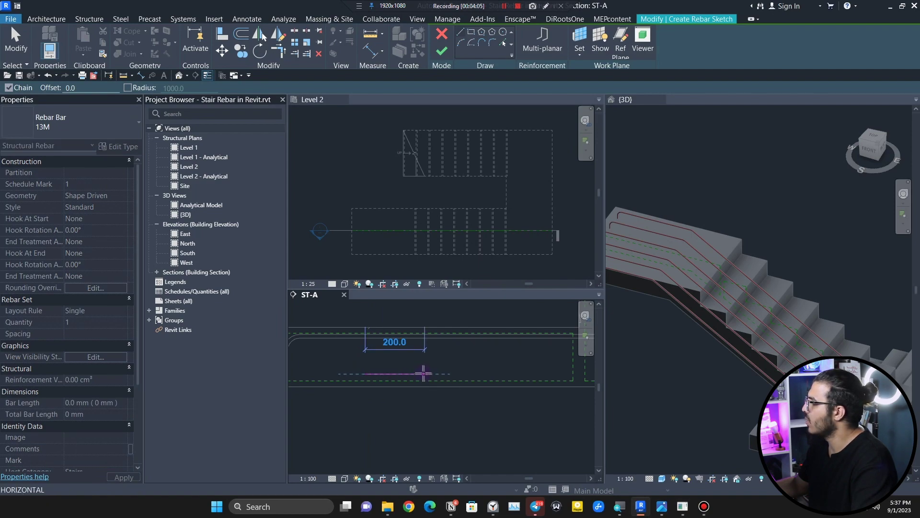
scroll(423, 373, "down", 2)
middle_click_drag(494, 378, 359, 393)
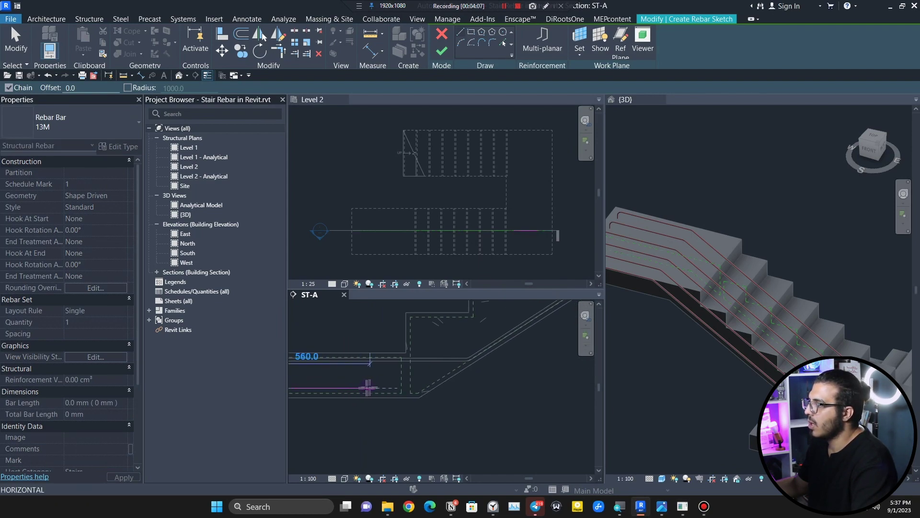
left_click(376, 386)
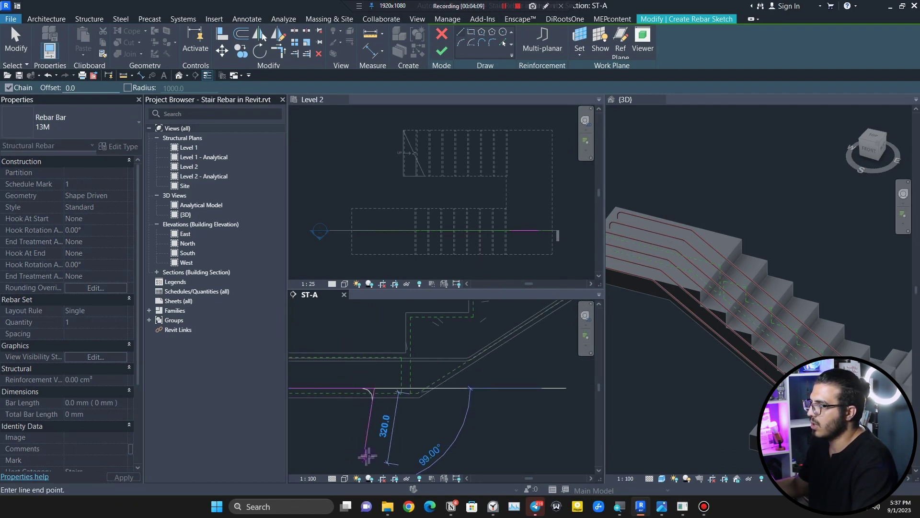
key("Escape")
- Draw an inclined guide line in section ST-A between the inner cover corners of two adjacent steps near the lower landing
scroll(387, 436, "down", 2)
middle_click_drag(466, 395, 470, 410)
scroll(470, 410, "up", 4)
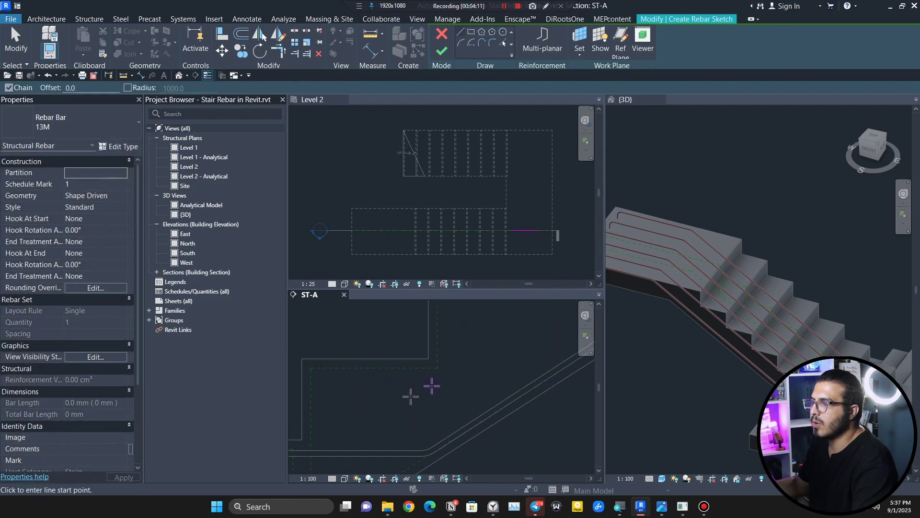
middle_click_drag(427, 386, 405, 436)
left_click(400, 413)
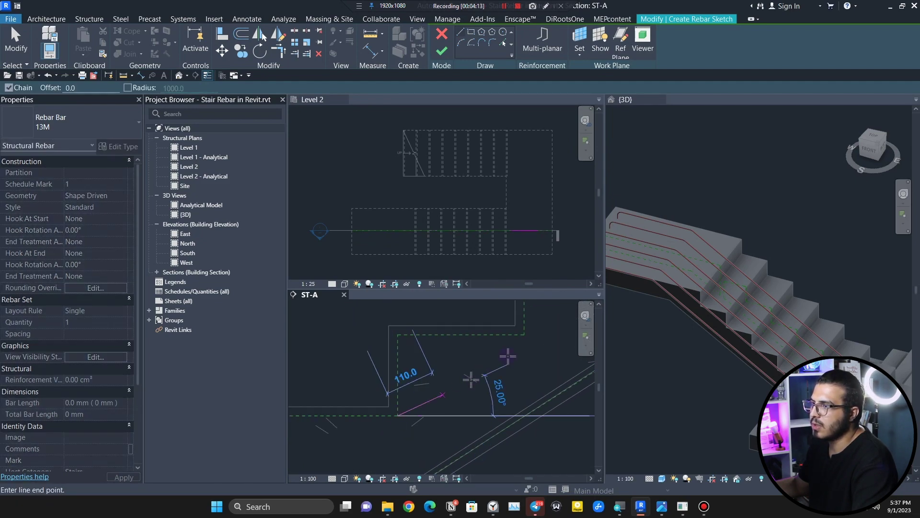
left_click(524, 336)
key("Escape")
key("Escape")
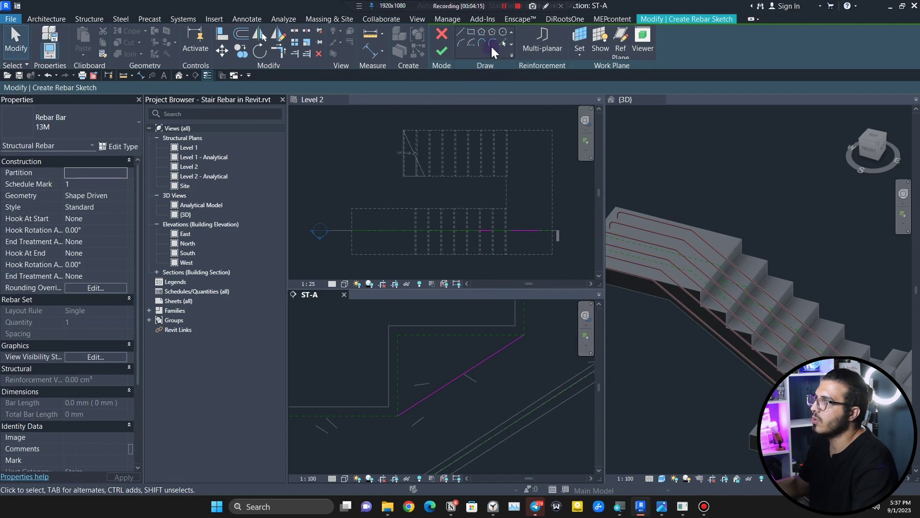
- Offset a parallel inclined line 25 mm below the guide line and delete the original guide line
left_click(501, 43)
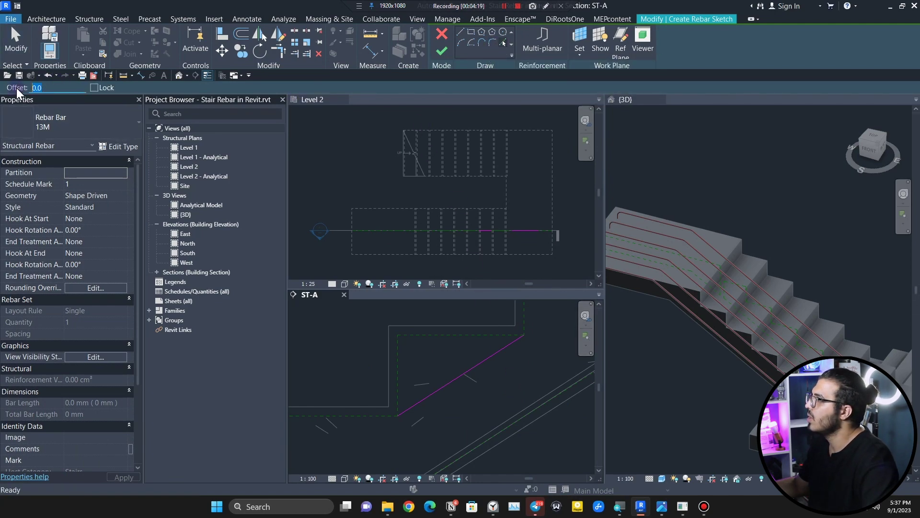
left_click(466, 380)
key("Escape")
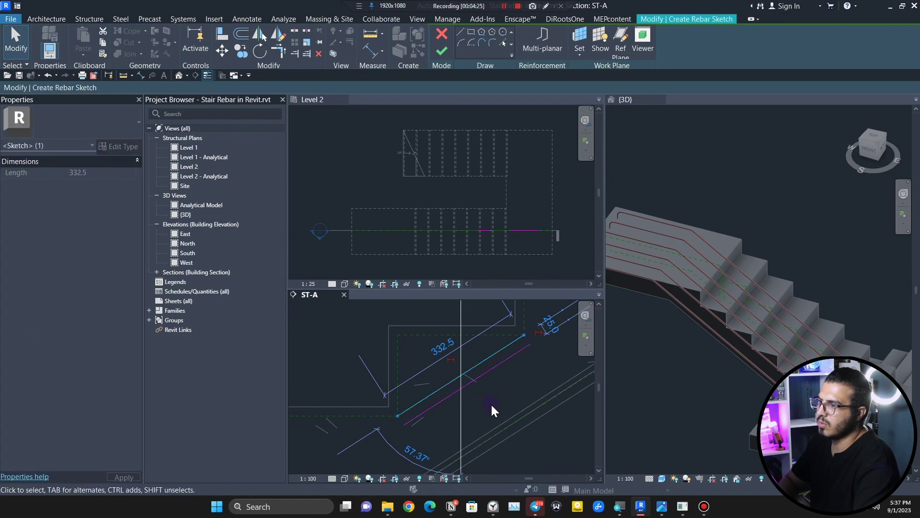
key("Delete")
- Sketch a vertical leg about 105 mm long at the upper landing's outer end and a horizontal line about 800 mm long above its bottom cover
scroll(492, 404, "down", 5)
mouse_move(556, 387)
middle_mouse_down()
mouse_move(421, 390)
mouse_move(458, 389)
middle_mouse_up()
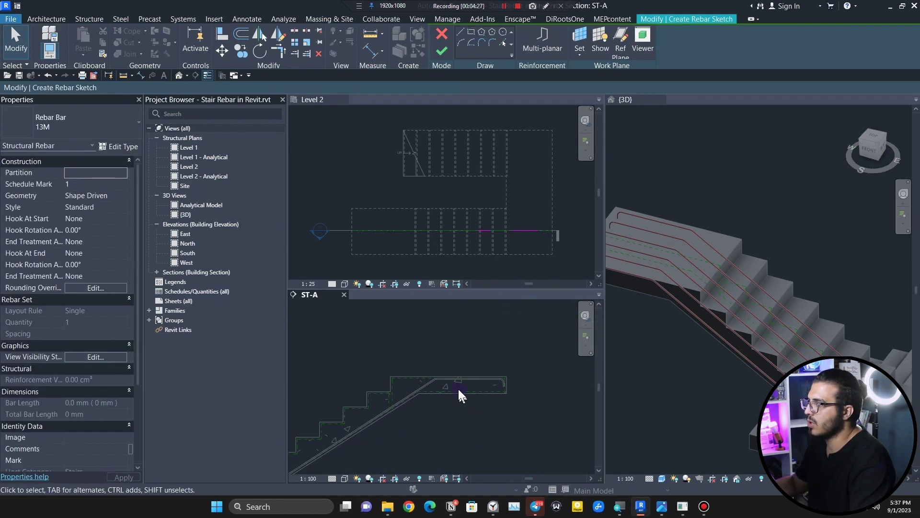
scroll(485, 401, "up", 5)
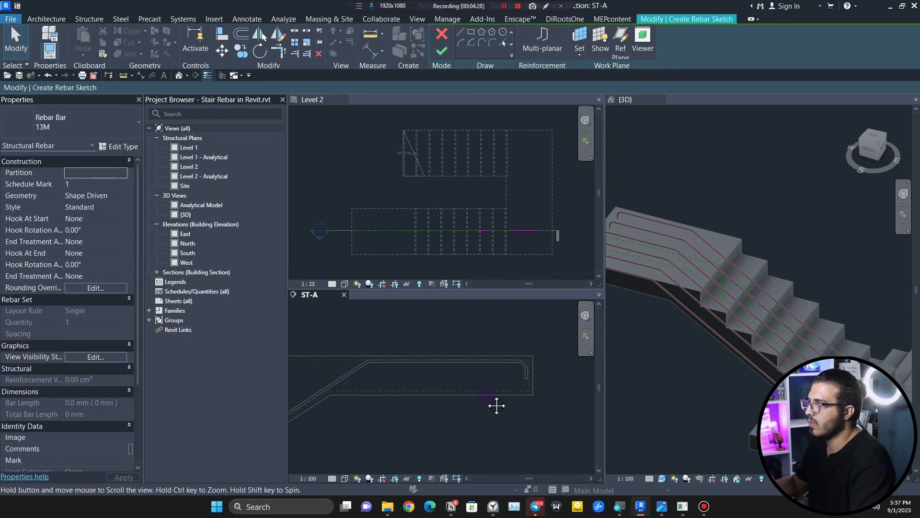
left_click(459, 32)
scroll(521, 391, "up", 3)
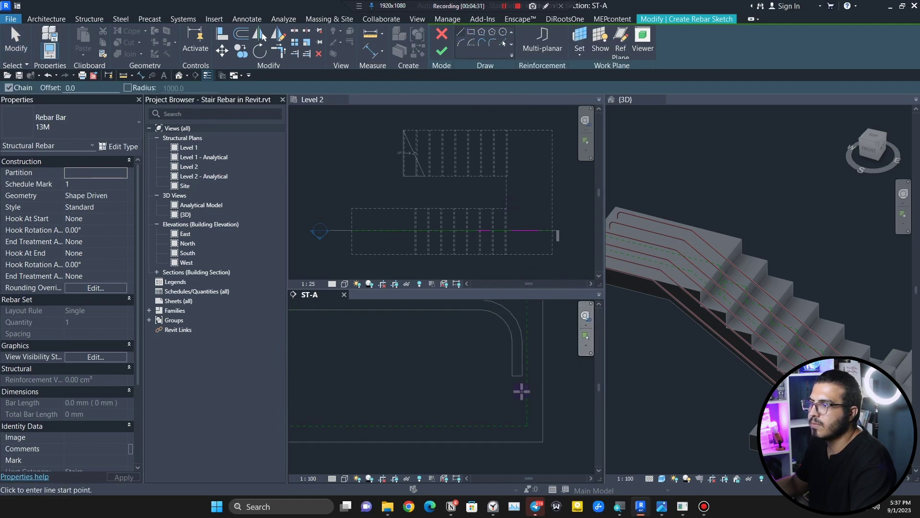
scroll(522, 391, "down", 2)
left_click(499, 320)
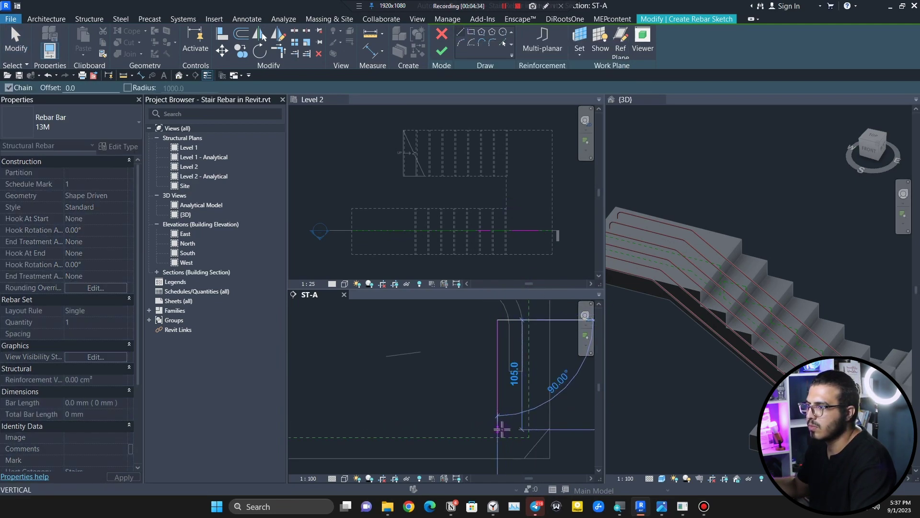
left_click(501, 429)
scroll(427, 425, "down", 5)
middle_click_drag(355, 432, 580, 432)
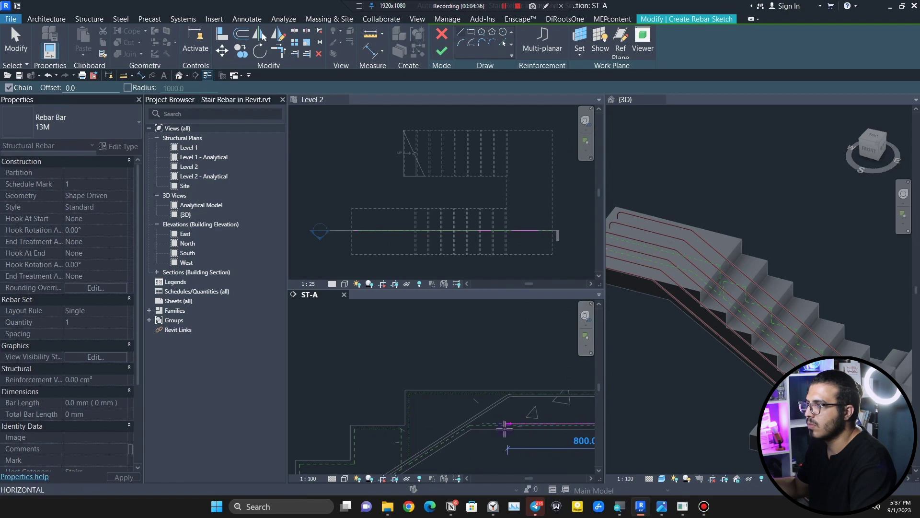
scroll(505, 430, "up", 3)
left_click(464, 416)
key("Escape")
key("Escape")
- Trim and extend the inclined line to form corners with the horizontal bar lines at the lower and upper landings
scroll(459, 431, "down", 7)
middle_click_drag(487, 426, 524, 409)
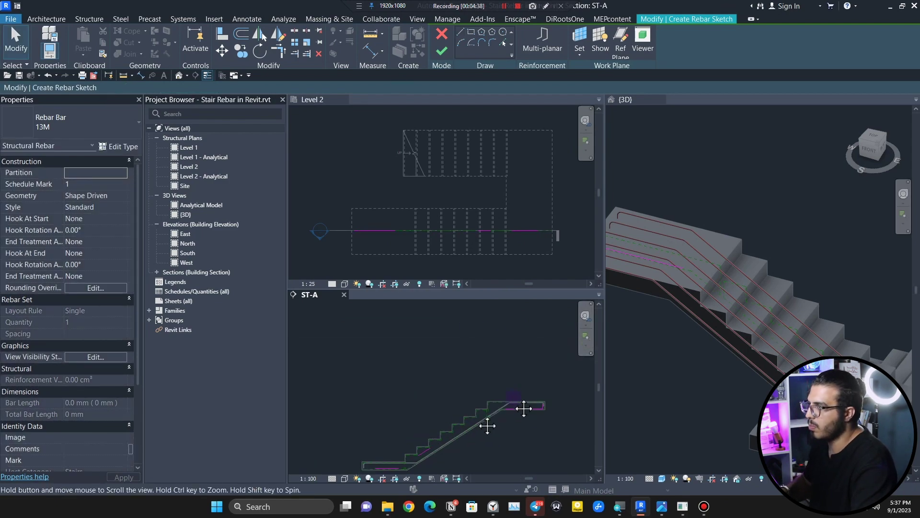
scroll(422, 412, "up", 3)
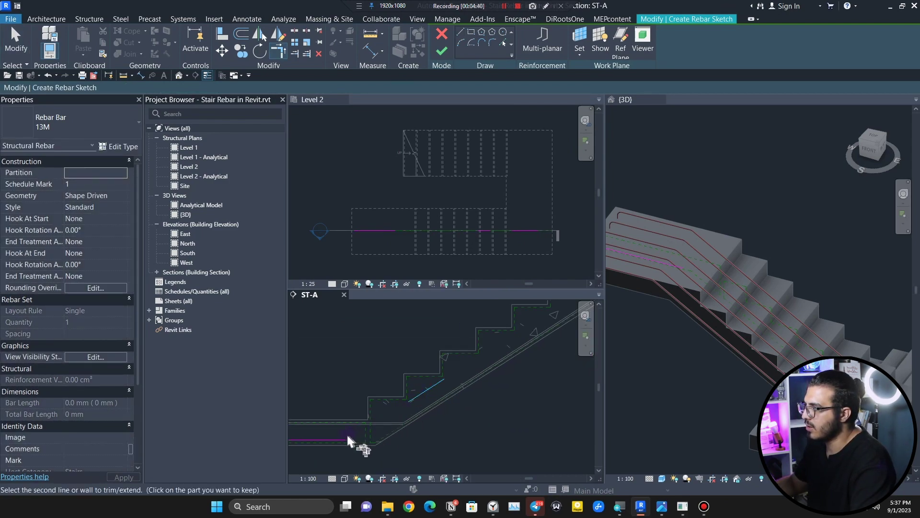
scroll(363, 447, "down", 3)
middle_click_drag(462, 433, 378, 449)
left_click(359, 423)
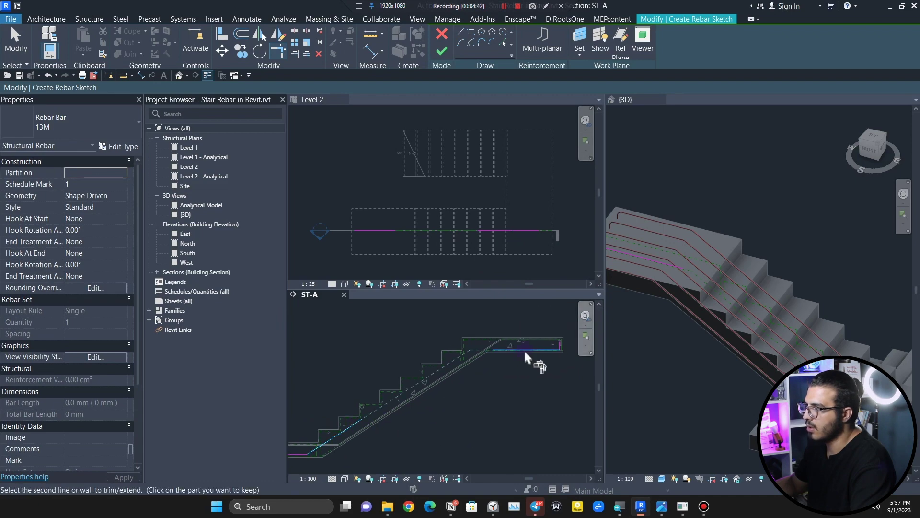
left_click(524, 349)
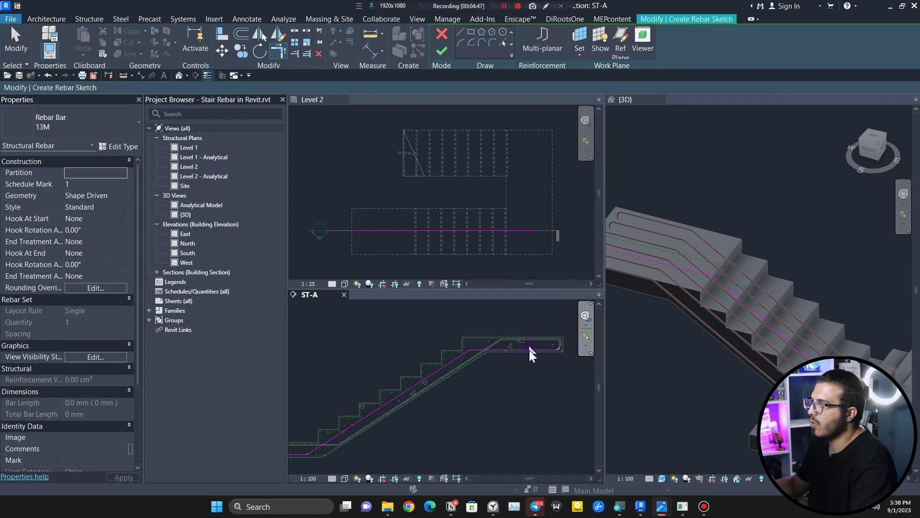
- Finish the bent rebar sketch and exit rebar placement
scroll(530, 354, "up", 2)
middle_click_drag(539, 375, 415, 391)
key("Escape")
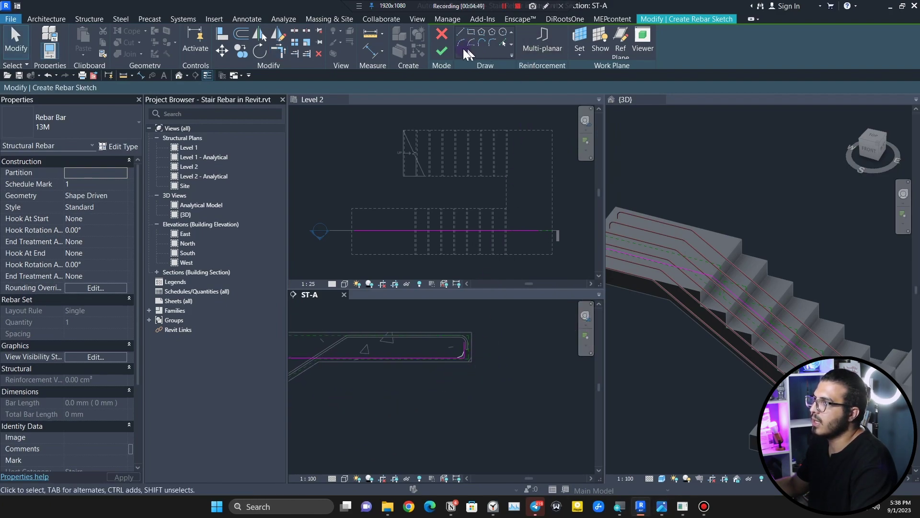
left_click(447, 54)
scroll(446, 364, "down", 3)
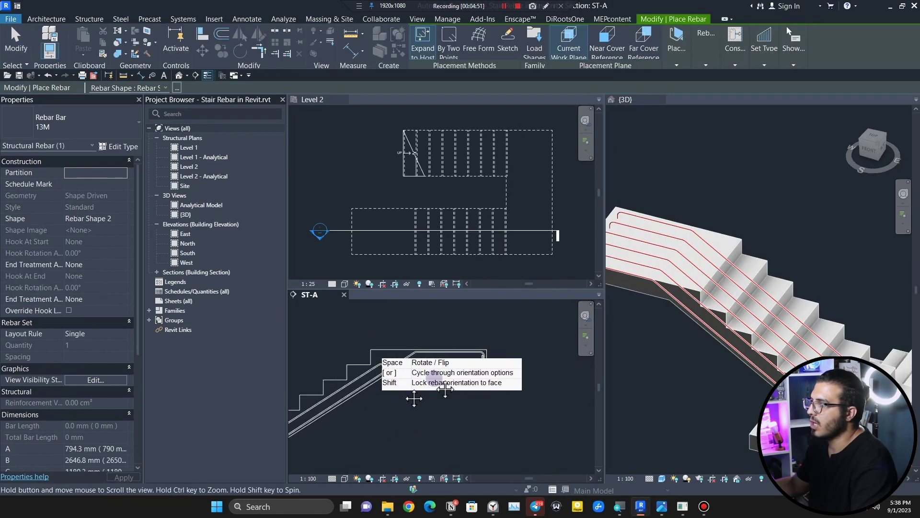
key("Escape")
- Set the new bar's layout to Maximum Spacing with 200 mm spacing and deselect it
scroll(477, 332, "up", 2)
left_click(463, 332)
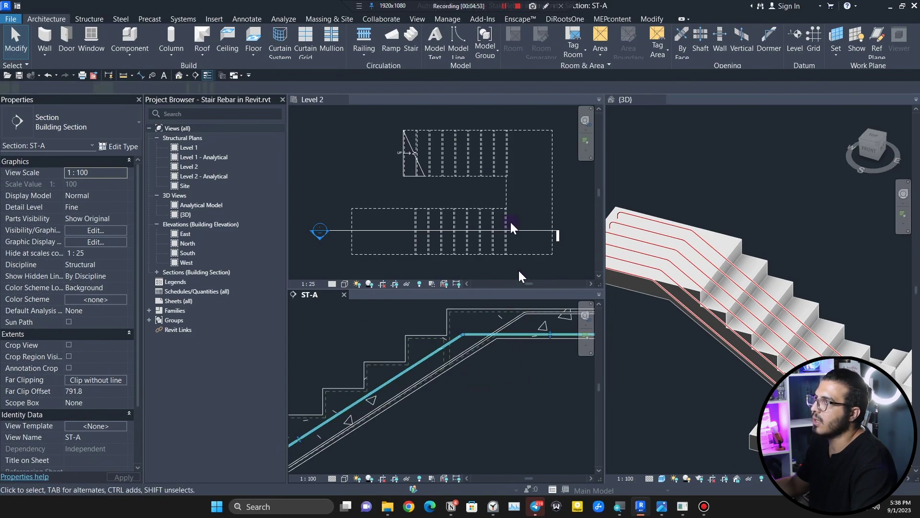
left_click(537, 31)
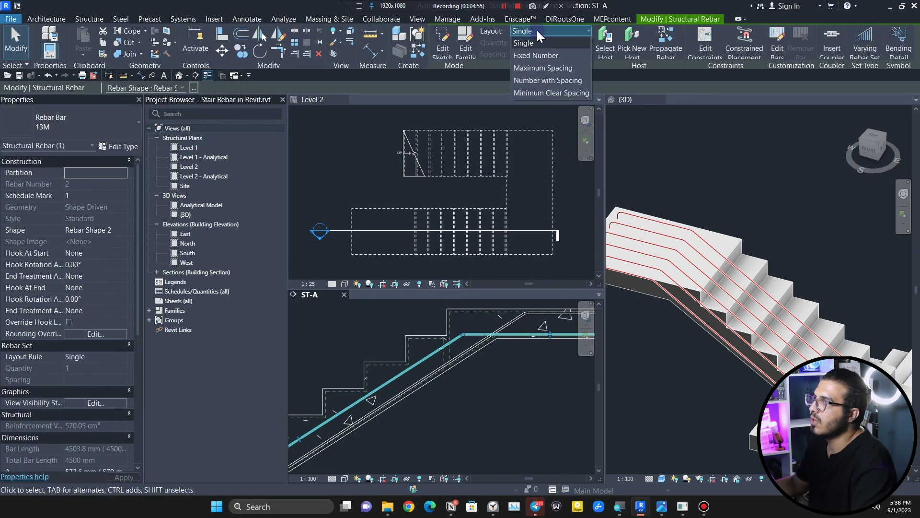
left_click(554, 67)
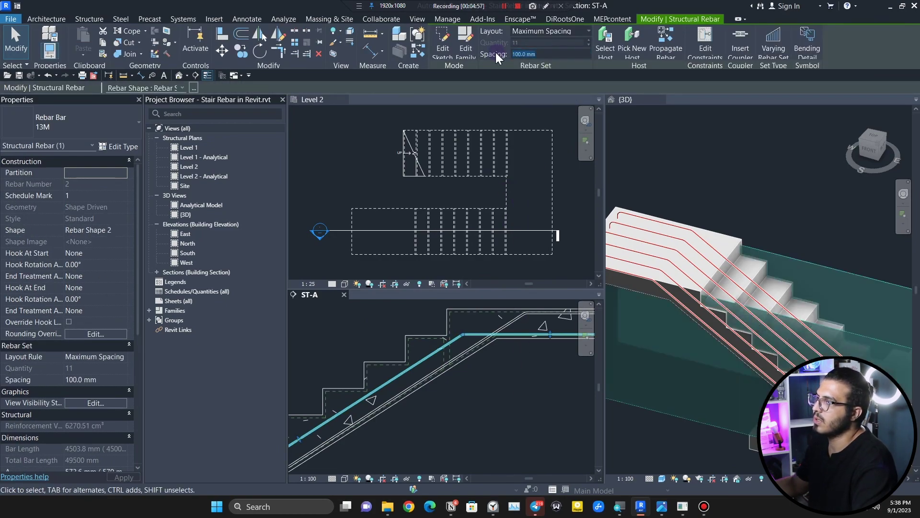
type("20")
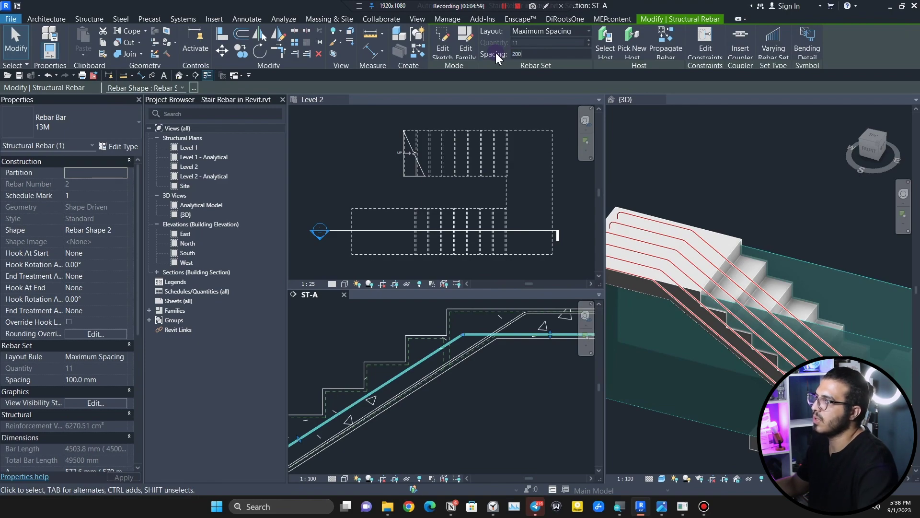
type("0")
key("Return")
scroll(692, 414, "down", 2)
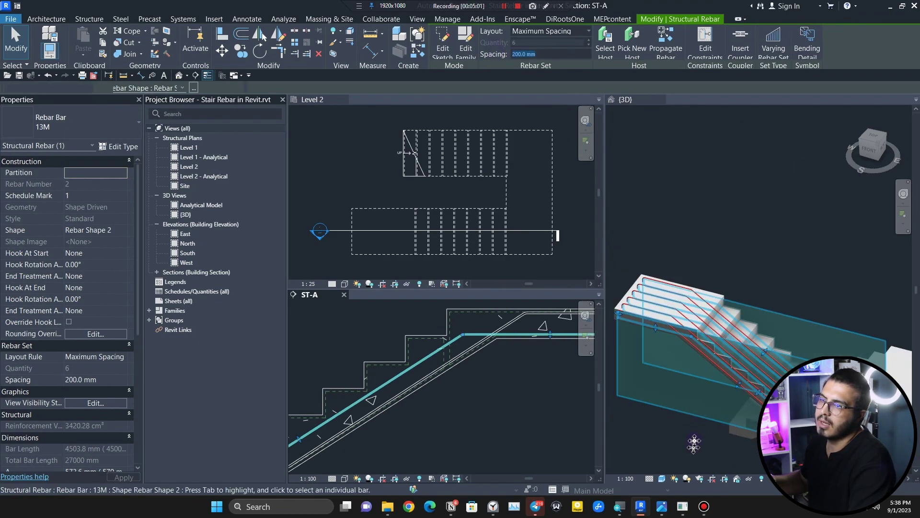
middle_click_drag(694, 441, 704, 398)
left_click(710, 398)
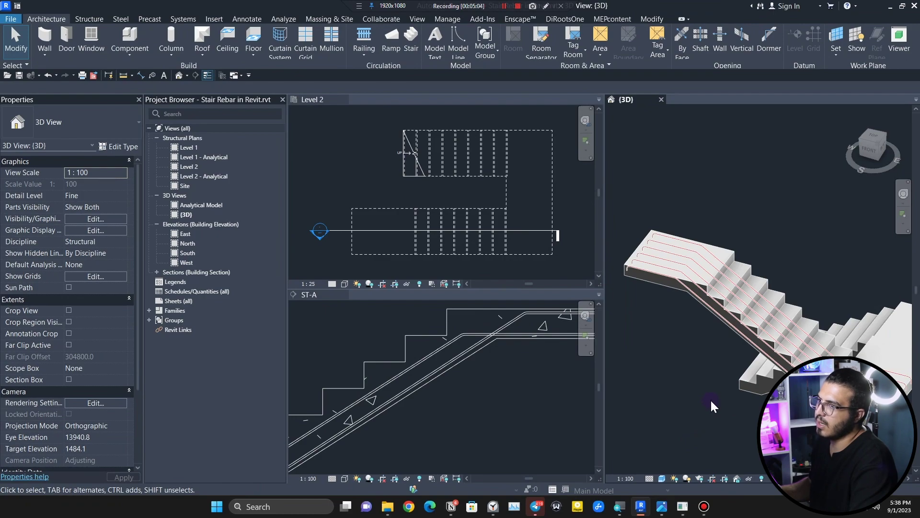
- Switch the 3D view to wireframe and set the new rebar set to show unobscured in the {3D} view
key("w")
key("f")
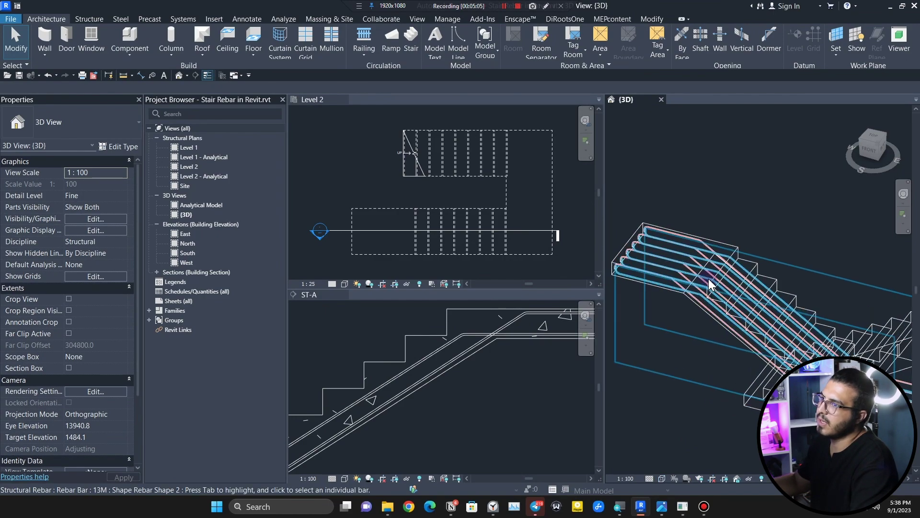
scroll(703, 308, "up", 3)
left_click(696, 304)
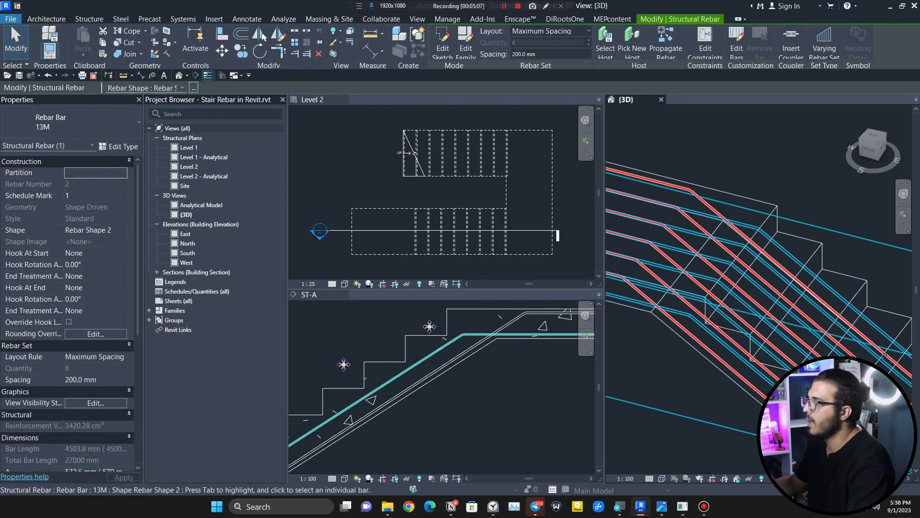
left_click(113, 403)
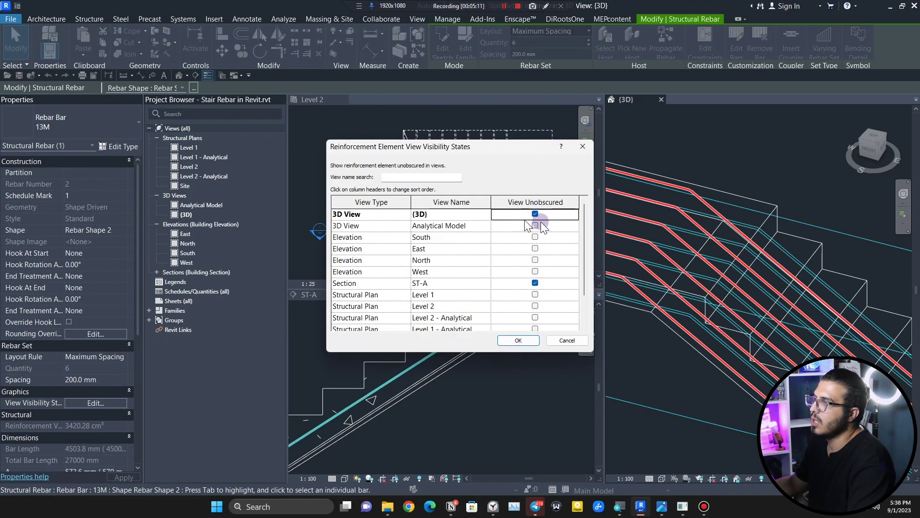
left_click(518, 341)
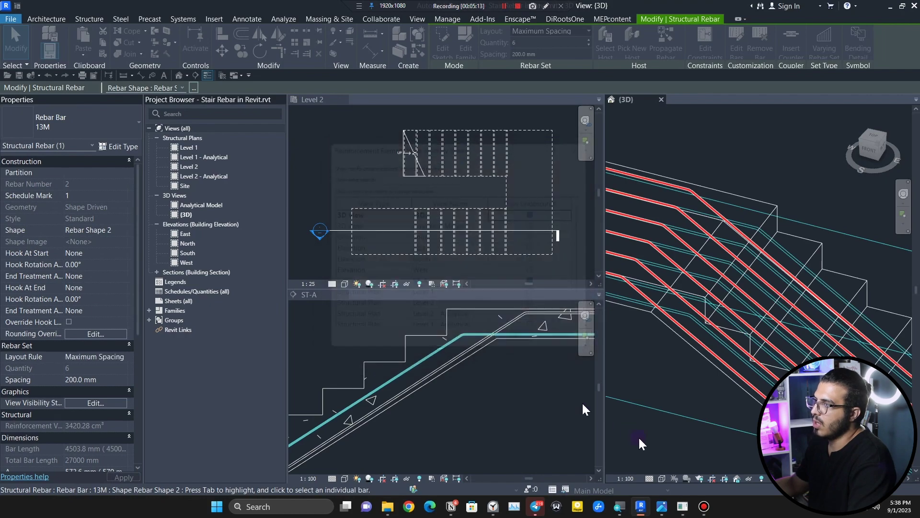
- Override the new rebar set's graphics in the 3D view with a cyan color
left_click(676, 402)
scroll(701, 412, "down", 3)
scroll(668, 353, "up", 5)
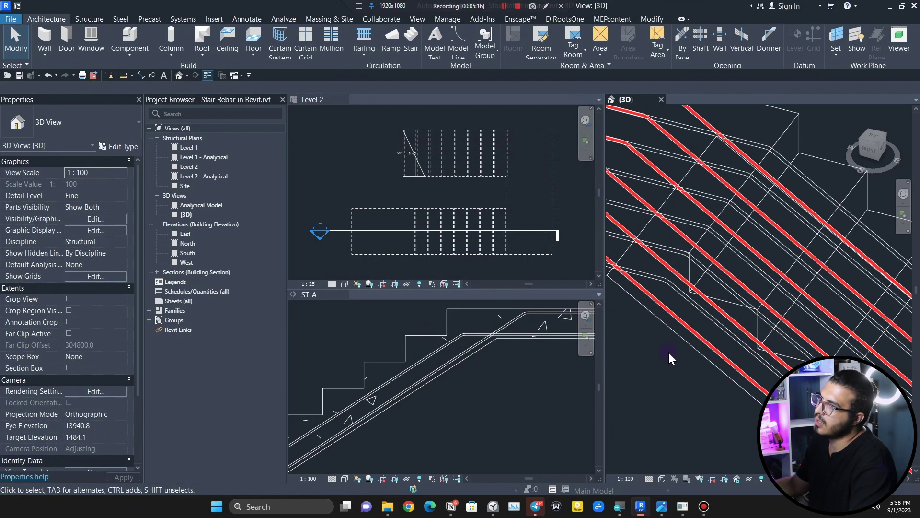
middle_click_drag(668, 353, 735, 398)
scroll(759, 386, "down", 3)
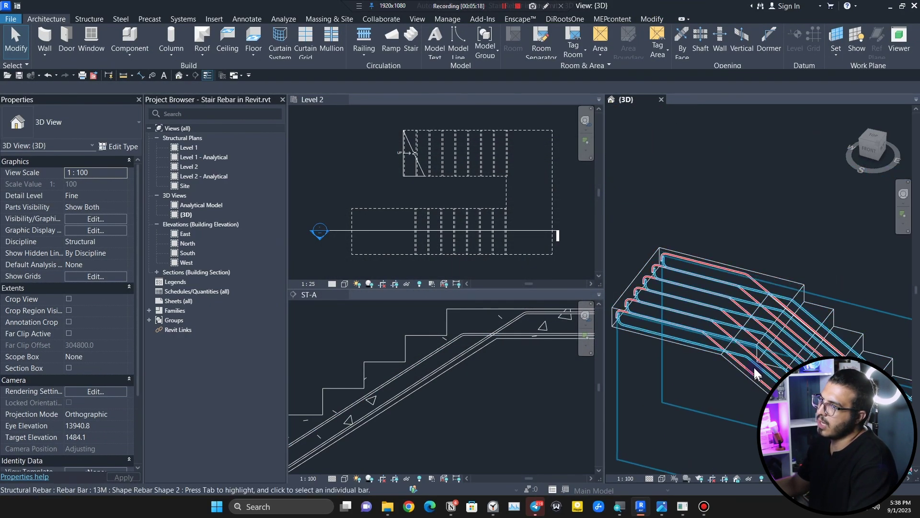
right_click(751, 361)
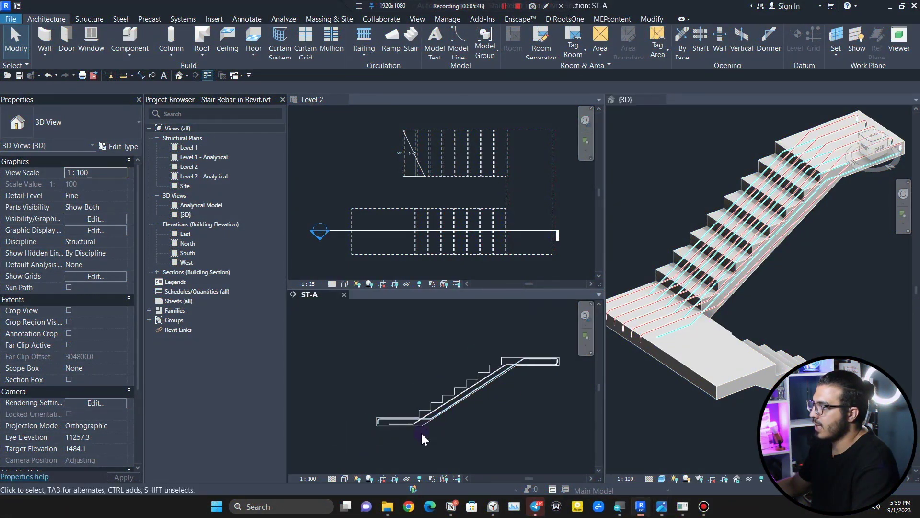
- Start sketching a new 13M rebar in section ST-A with the cast-in-place monolithic stair as its host
left_click(421, 431)
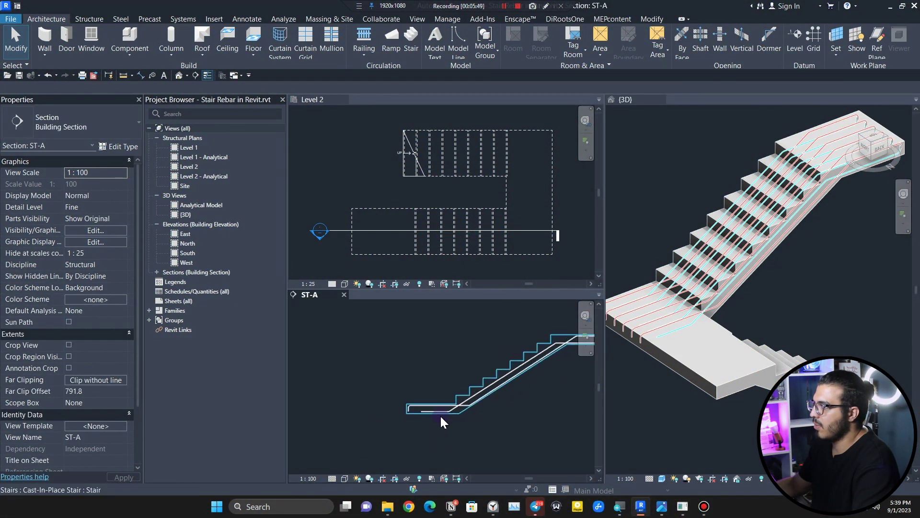
scroll(440, 415, "up", 5)
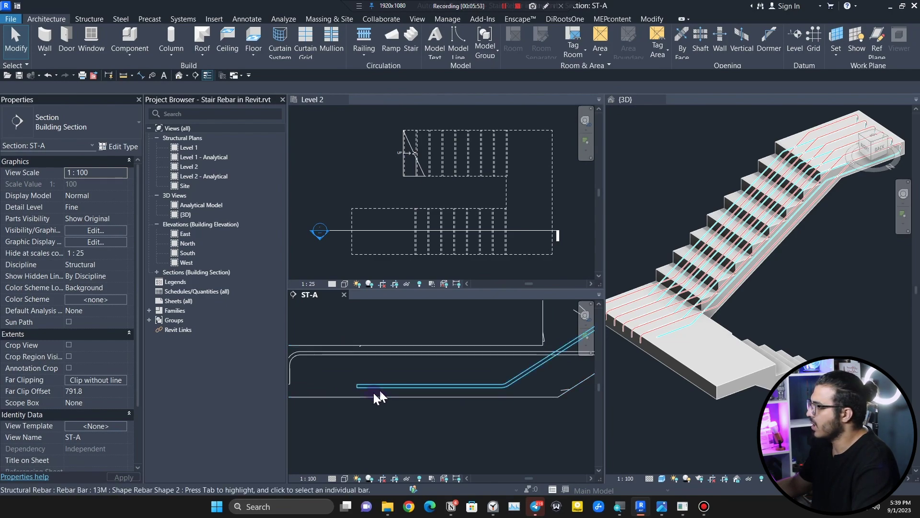
middle_click_drag(372, 392, 318, 411)
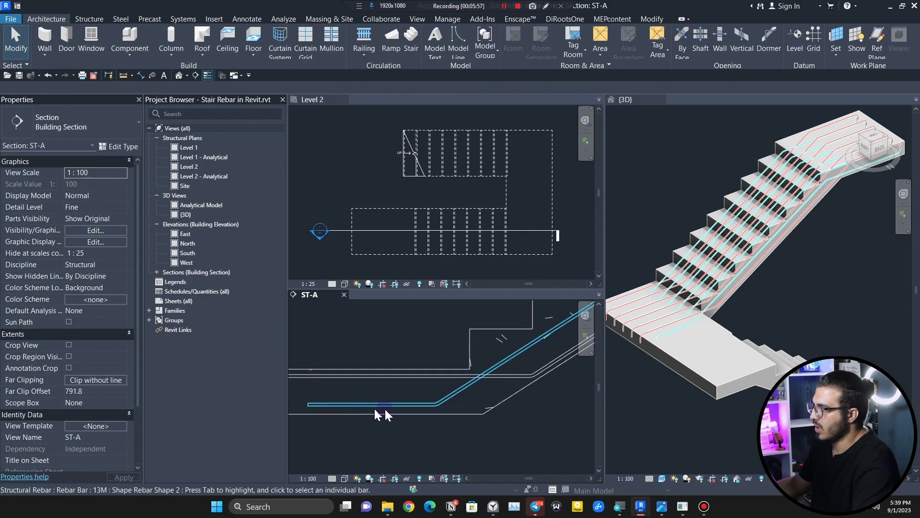
middle_click_drag(384, 414, 355, 426)
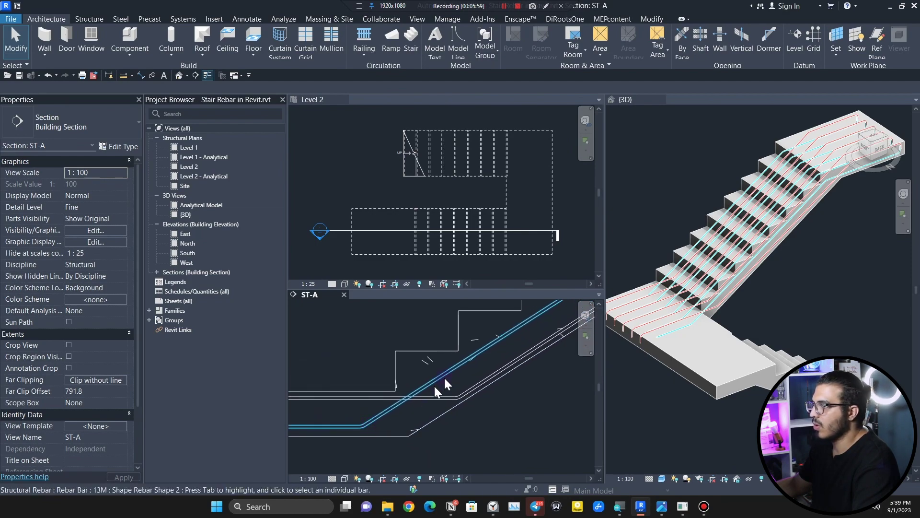
scroll(547, 310, "down", 4)
middle_click_drag(534, 330, 444, 414)
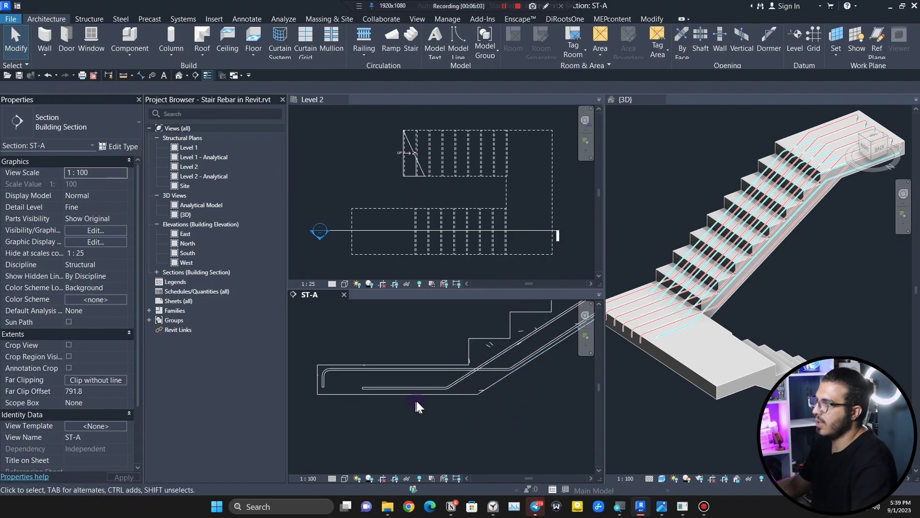
left_click(337, 393)
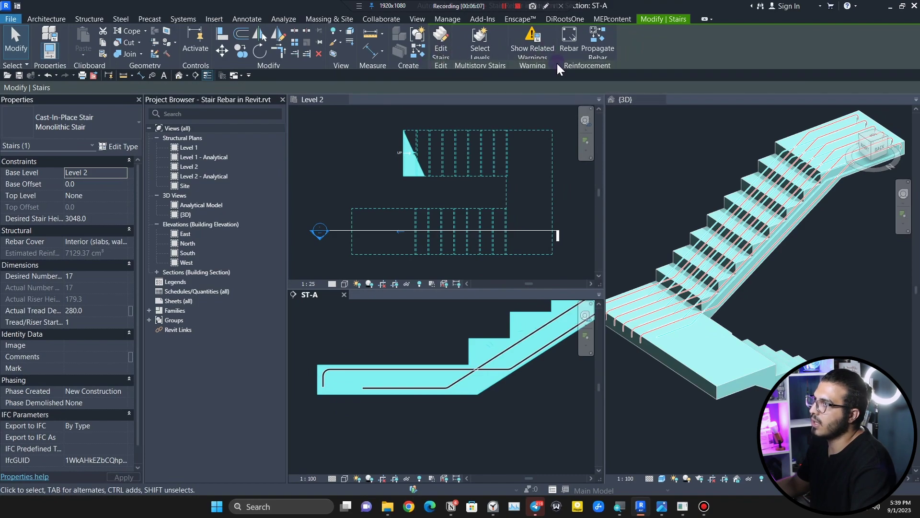
left_click(568, 45)
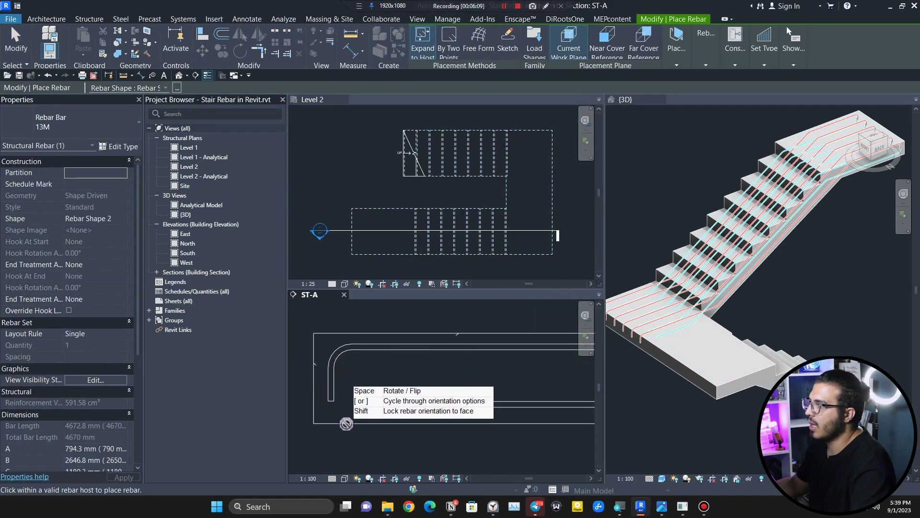
left_click(508, 43)
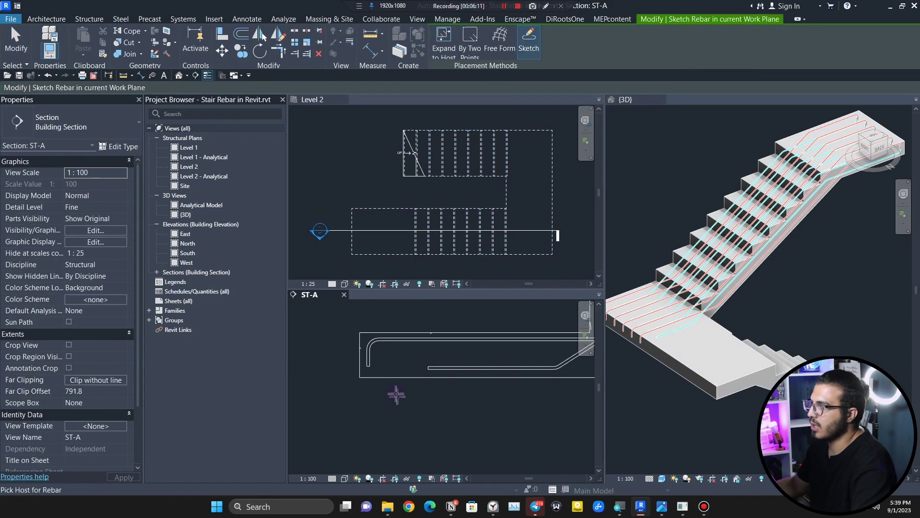
left_click(392, 379)
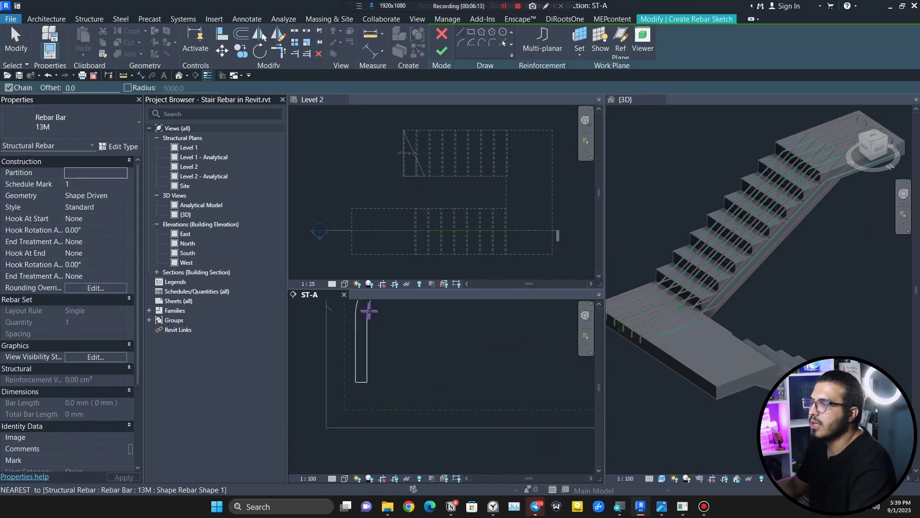
- Sketch a vertical leg inside the lower landing's end hook and a horizontal line along the landing's underside up to the existing bar's bend
middle_click_drag(377, 315, 382, 358)
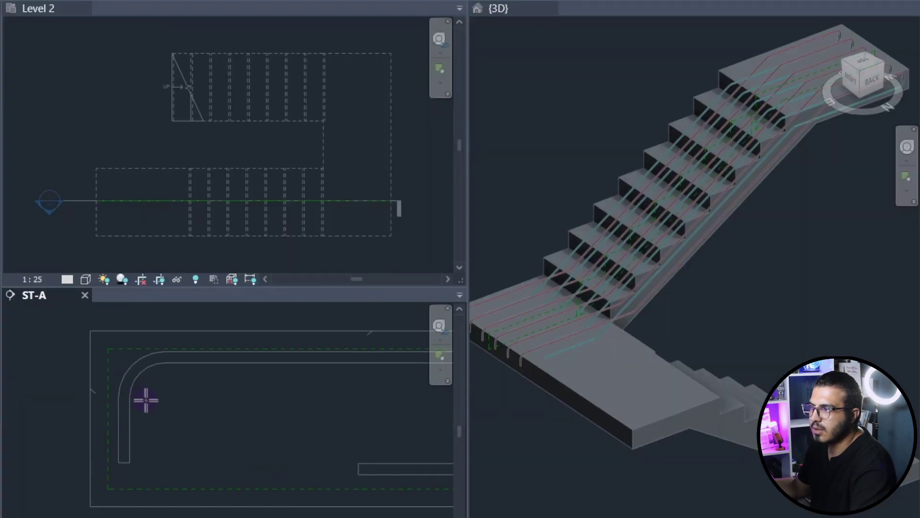
left_click(146, 400)
left_click(151, 479)
scroll(321, 490, "down", 2)
middle_click_drag(367, 497, 4, 492)
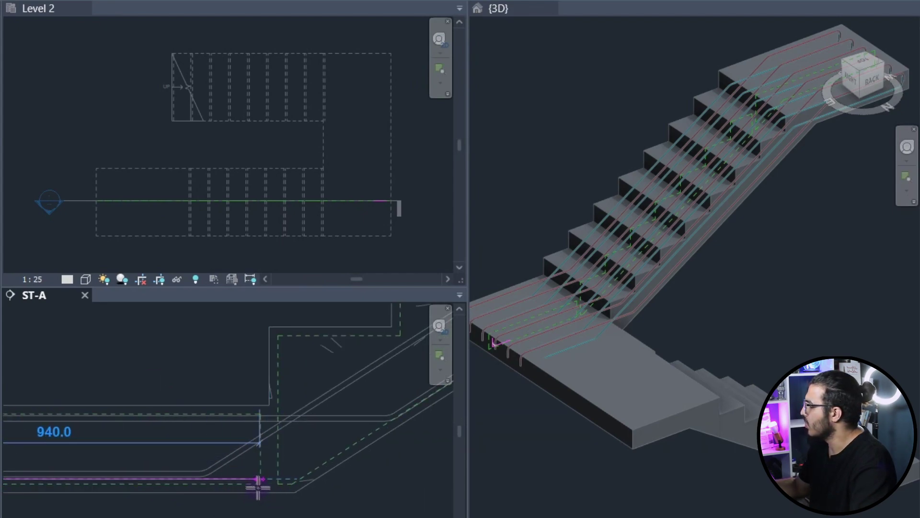
mouse_move(257, 487)
middle_mouse_down()
mouse_move(218, 499)
mouse_move(189, 490)
middle_mouse_up()
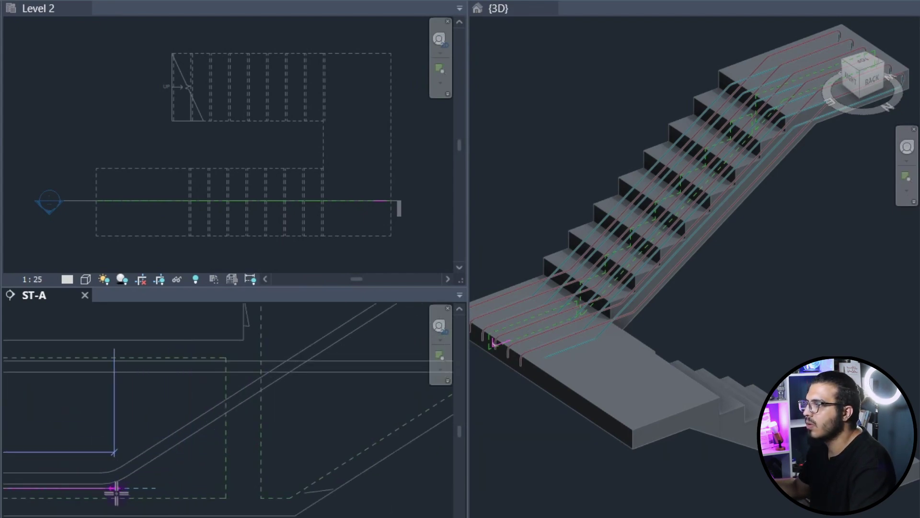
left_click(117, 493)
scroll(270, 438, "down", 2)
middle_click_drag(275, 424, 88, 517)
scroll(178, 474, "down", 2)
scroll(180, 474, "down", 1)
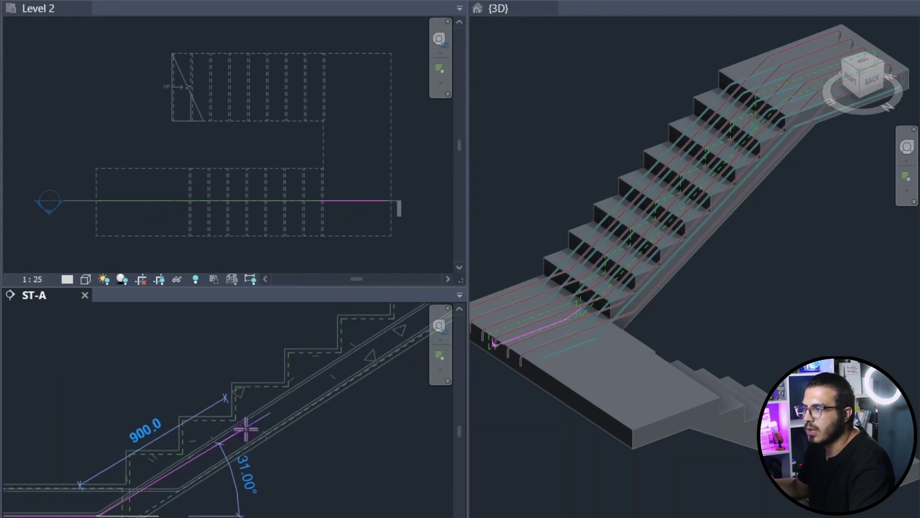
scroll(258, 427, "up", 4)
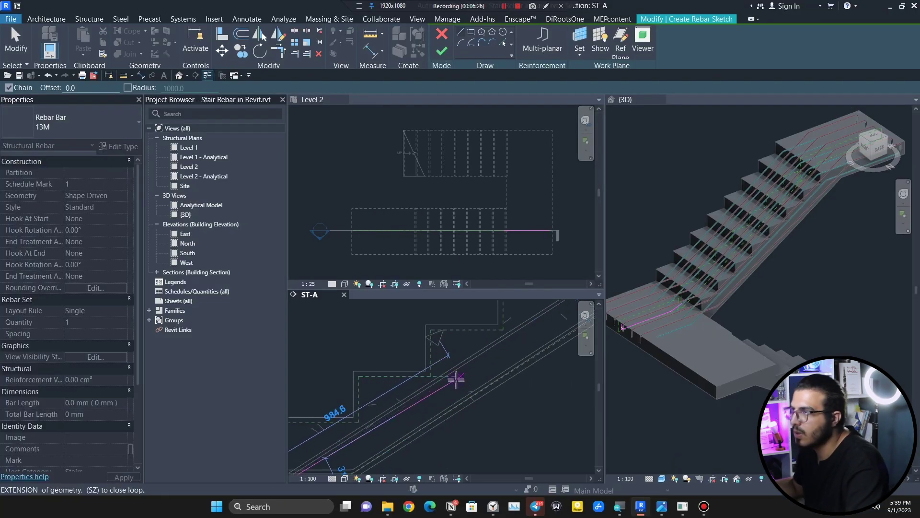
key("Escape")
key("Escape")
- Create an inclined sketch line by picking the existing bent bar's sloped segment with a 20 mm offset toward the underside
left_click(501, 44)
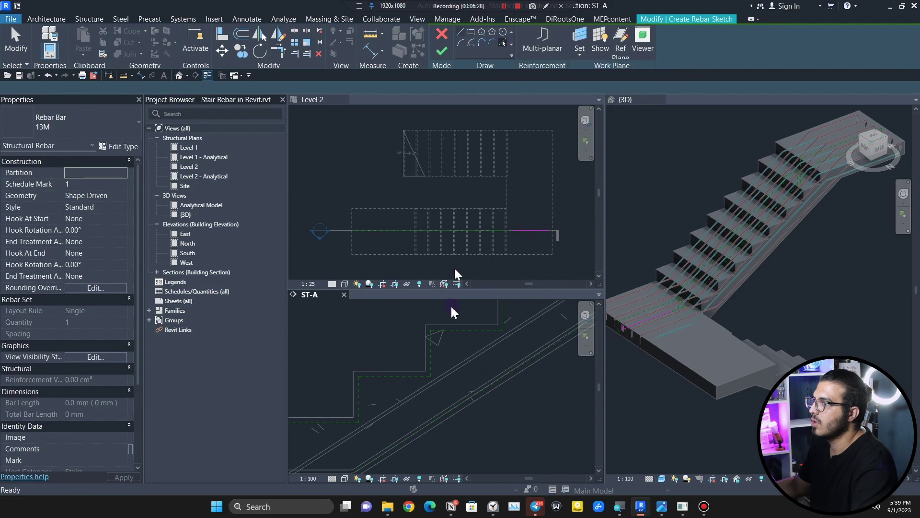
middle_click_drag(451, 305, 436, 380)
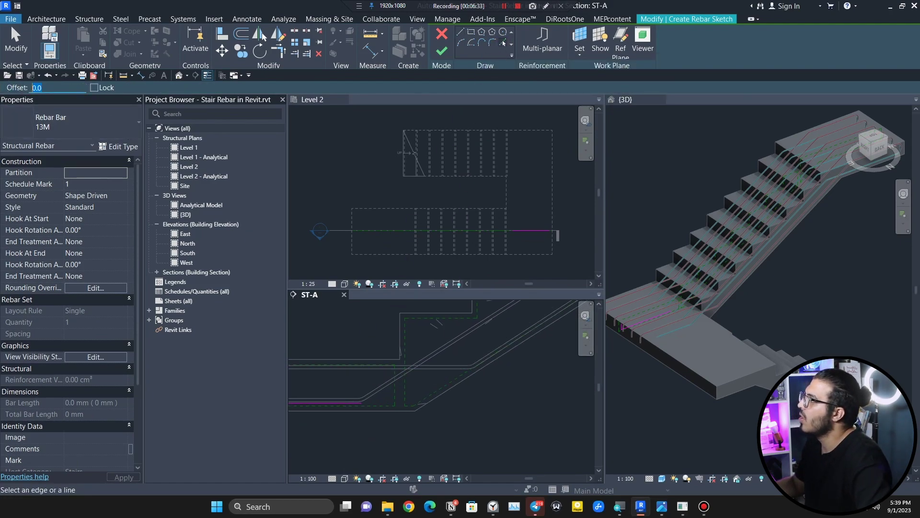
scroll(407, 406, "up", 3)
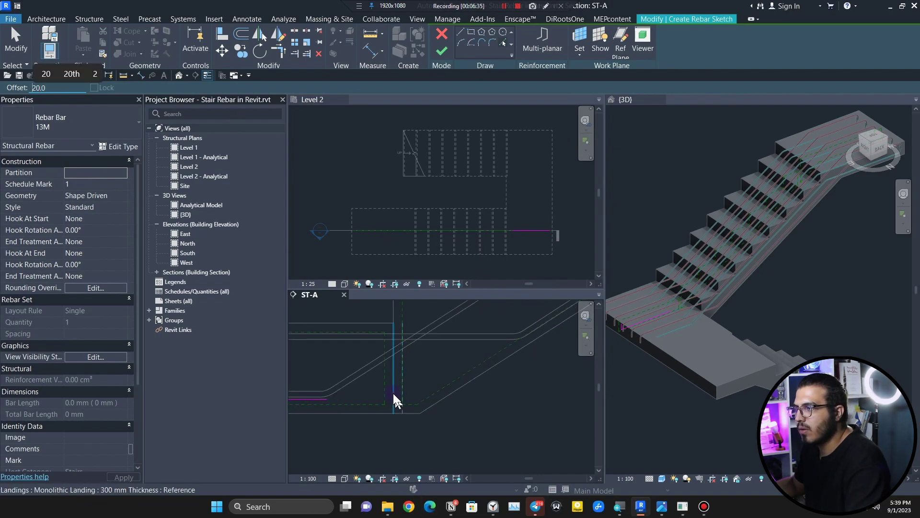
left_click(368, 372)
scroll(353, 377, "up", 3)
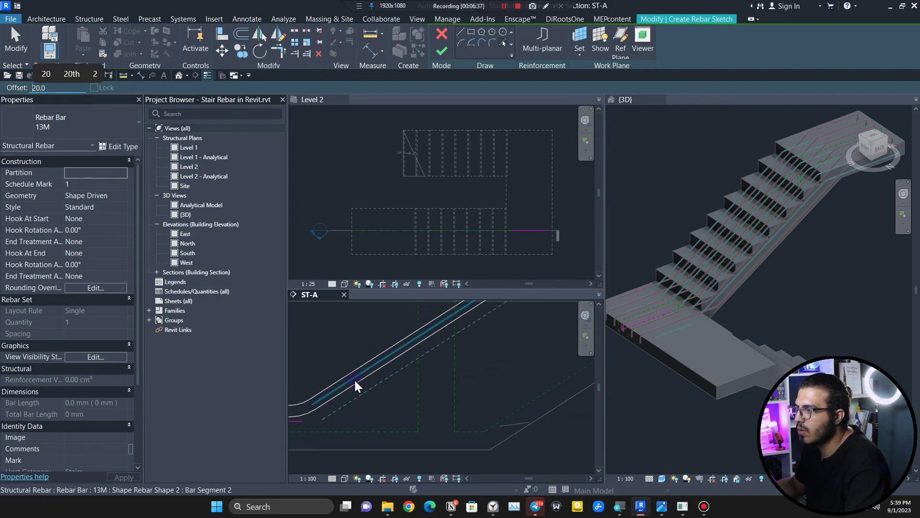
scroll(417, 461, "down", 3)
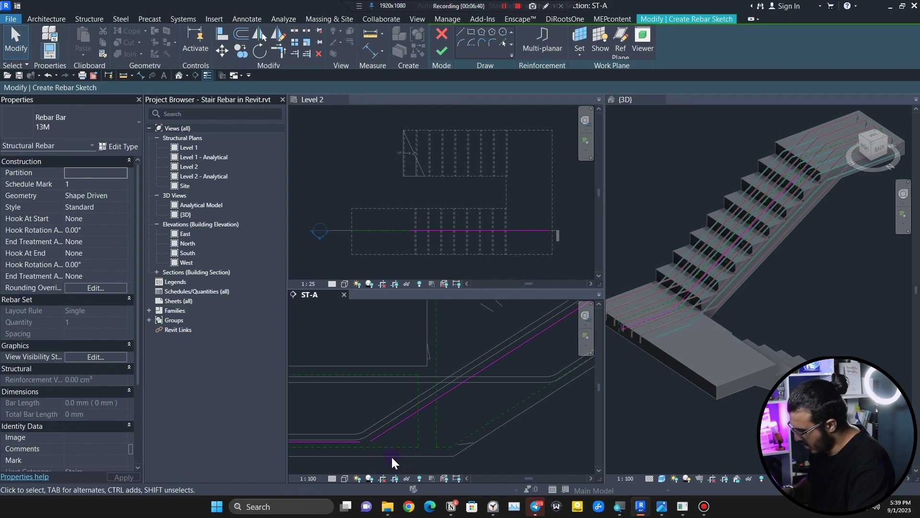
- Trim the horizontal landing line and the inclined line into a corner
left_click(346, 443)
left_click(380, 434)
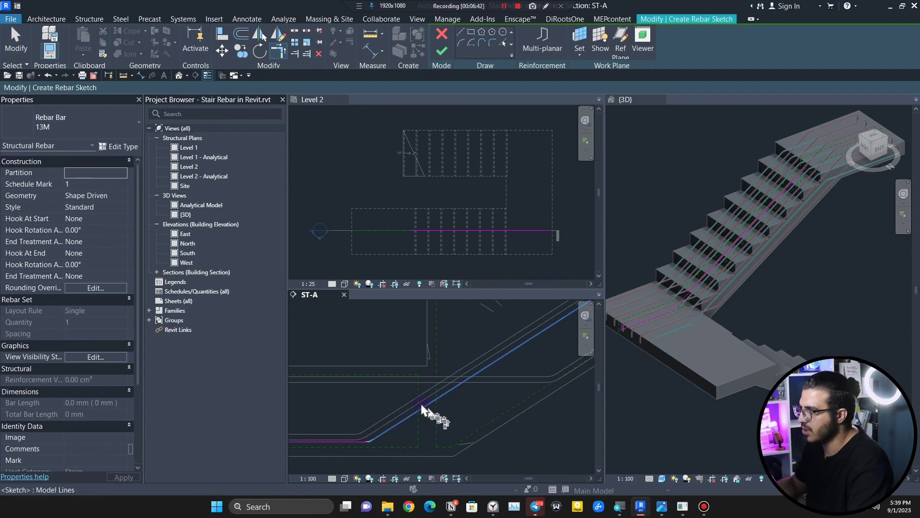
scroll(436, 407, "down", 4)
scroll(472, 384, "up", 2)
scroll(465, 403, "down", 3)
scroll(486, 369, "down", 3)
key("Escape")
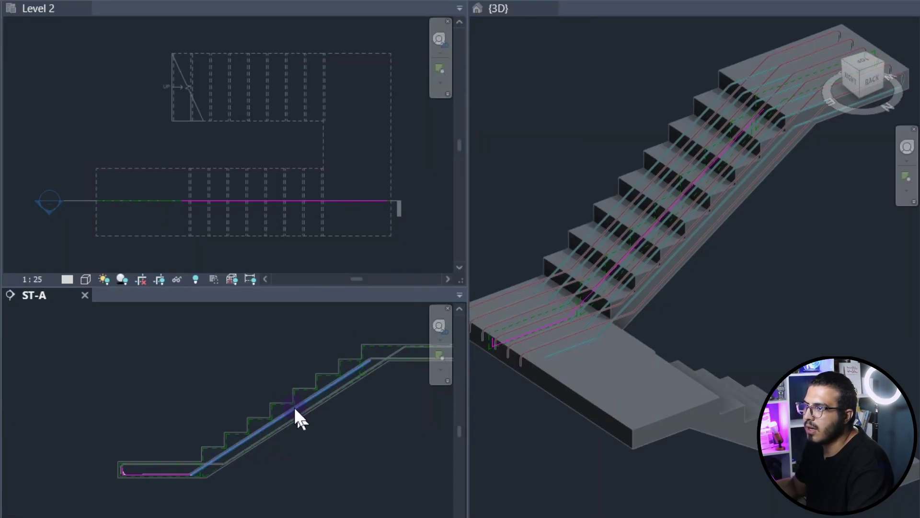
- Shorten the inclined sketch line from its upper end to a length of 900 mm
left_click(486, 369)
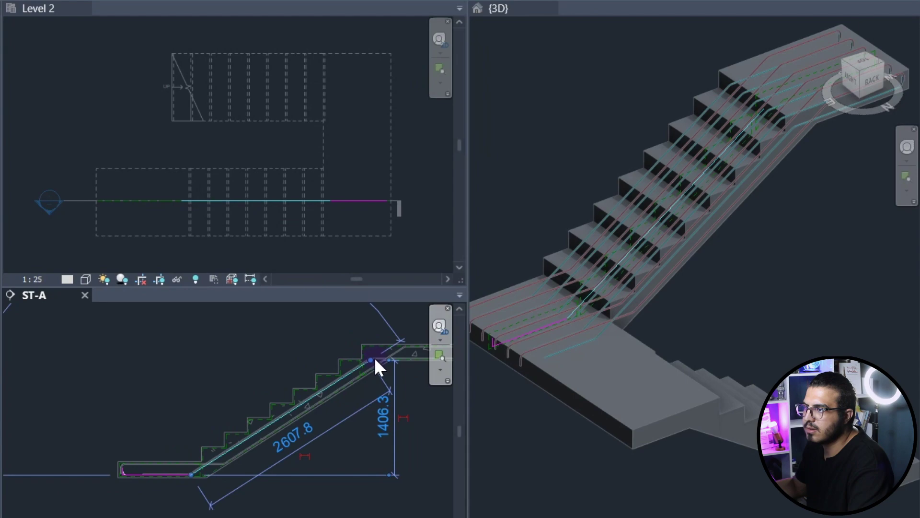
left_click_drag(374, 359, 200, 426)
scroll(218, 452, "up", 4)
mouse_move(277, 417)
middle_mouse_down()
mouse_move(211, 407)
mouse_move(202, 425)
middle_mouse_up()
mouse_move(199, 426)
left_mouse_down()
mouse_move(286, 394)
mouse_move(344, 351)
left_mouse_up()
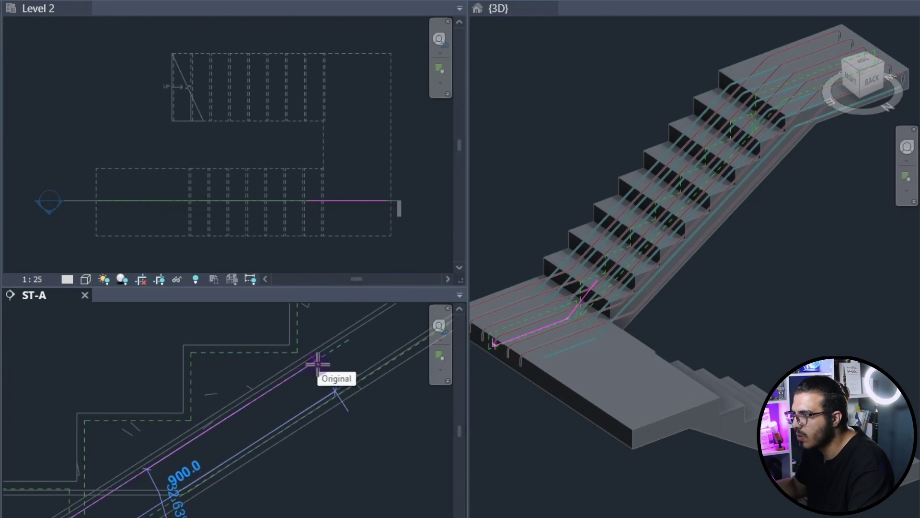
left_click_drag(318, 364, 318, 365)
left_click(301, 471)
scroll(300, 472, "down", 4)
scroll(212, 506, "up", 2)
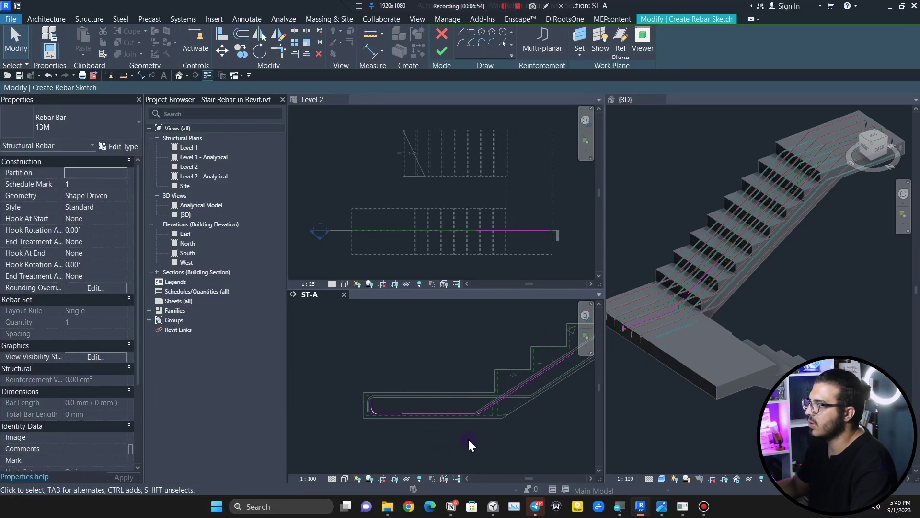
- Finish the hooked landing bar's sketch and exit rebar placement
middle_click_drag(468, 439, 415, 443)
left_click(442, 51)
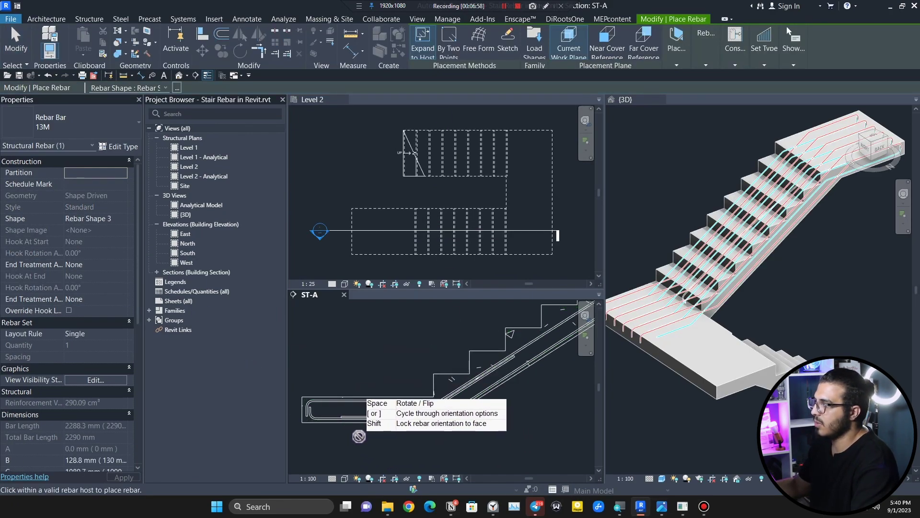
middle_click_drag(359, 428, 400, 411)
key("Escape")
- Set the new hooked landing bar's layout to Maximum Spacing with 200 mm spacing and deselect it
scroll(357, 408, "up", 4)
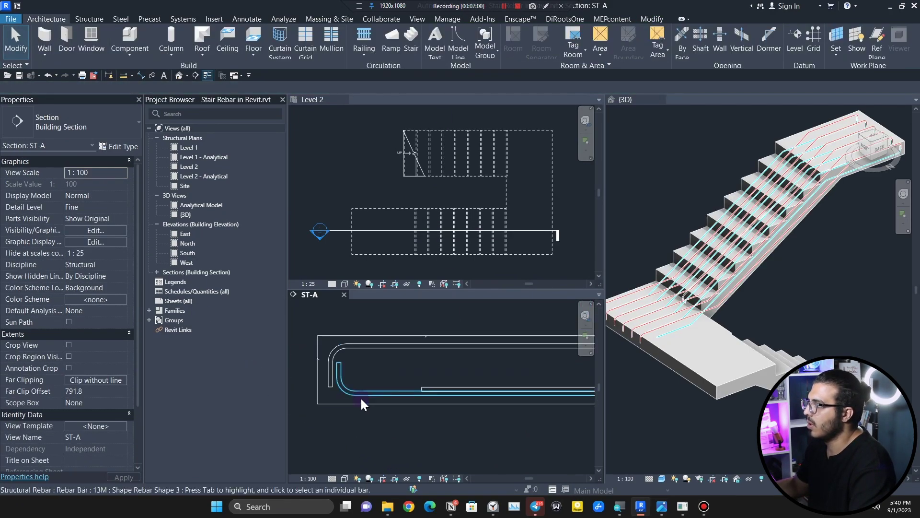
left_click(361, 396)
left_click(454, 450)
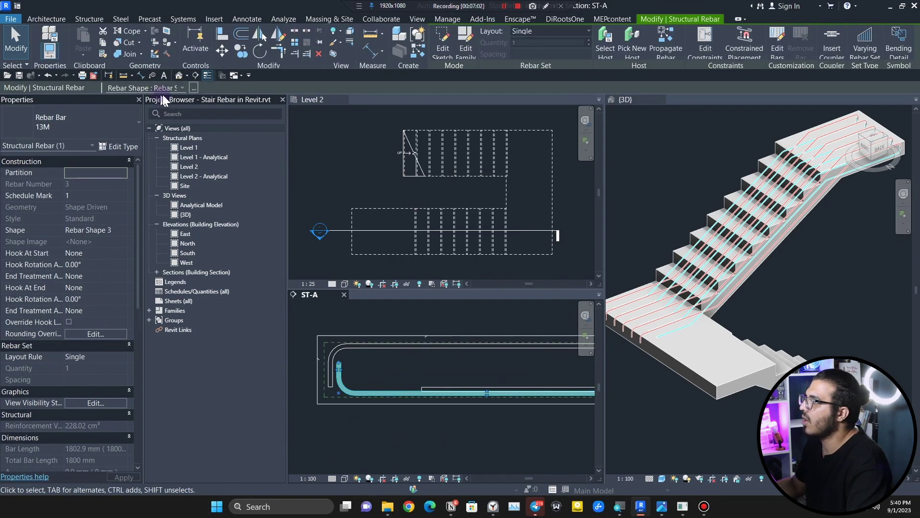
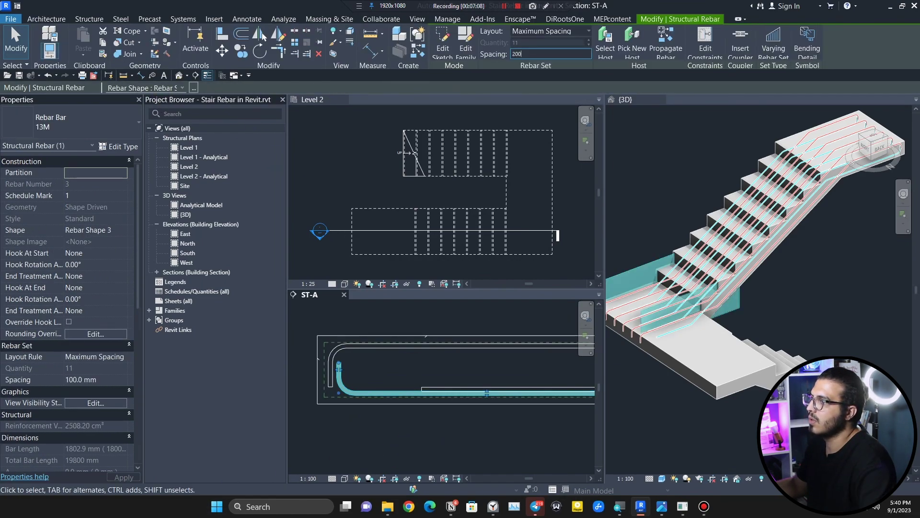
left_click(413, 450)
- Move the lower bent flight rebar set slightly upward in section ST-A to clear the new hooked landing bar, and deselect it
scroll(444, 416, "up", 2)
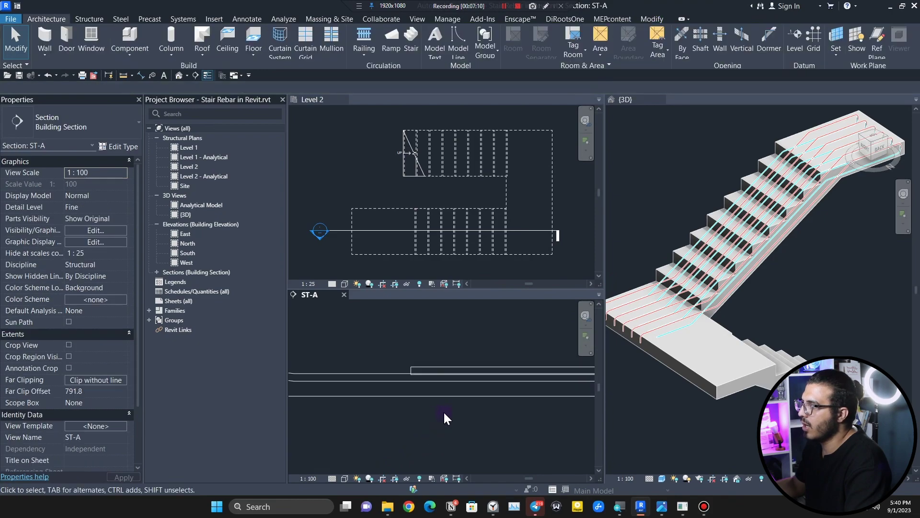
middle_click_drag(444, 412, 402, 450)
scroll(391, 403, "up", 4)
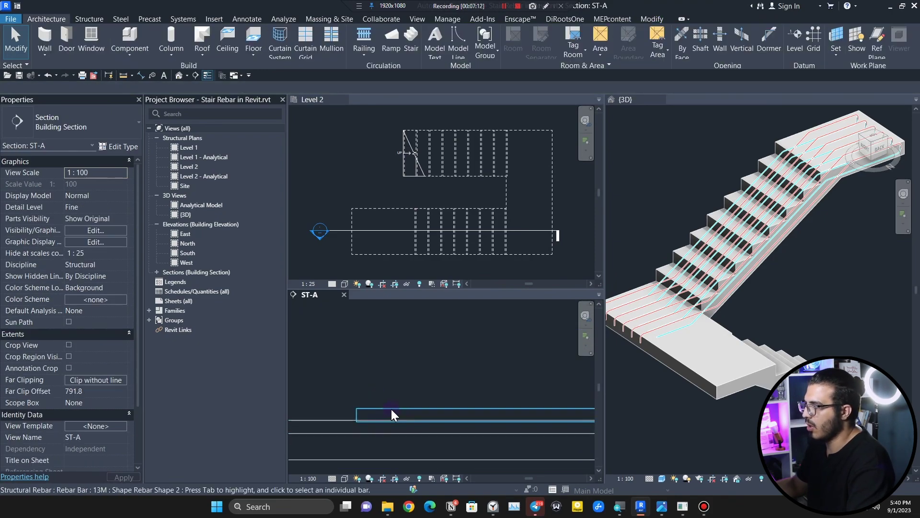
scroll(392, 411, "down", 4)
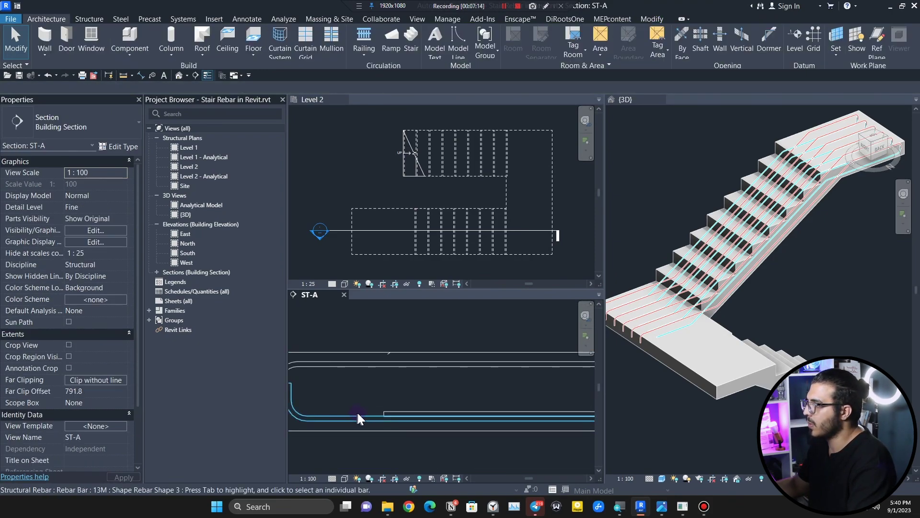
left_click(414, 412)
scroll(431, 415, "up", 2)
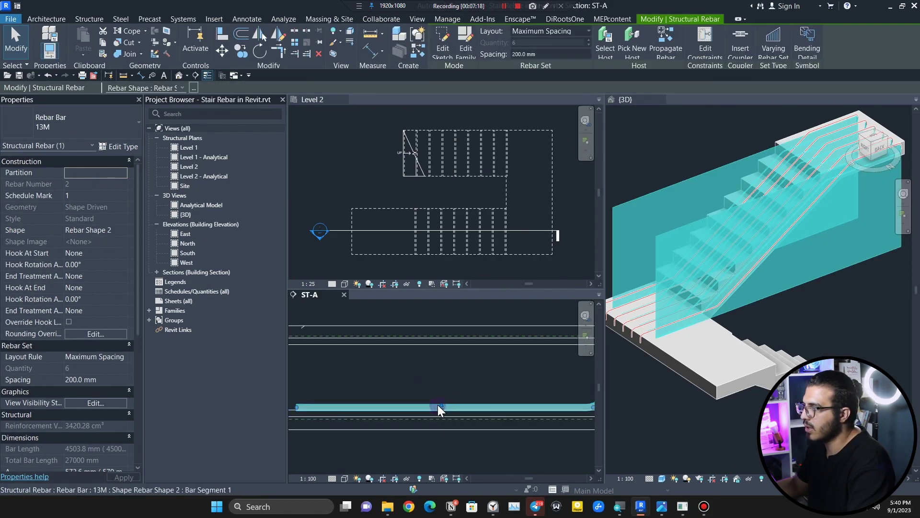
left_click_drag(438, 405, 441, 395)
left_click(450, 436)
scroll(467, 437, "down", 4)
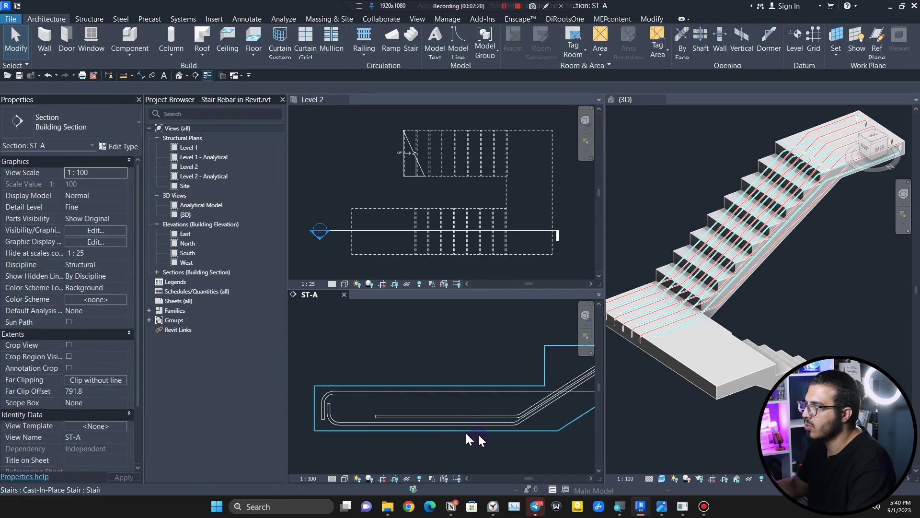
- Examine the spacing between the parallel inclined bars along the flight in section ST-A
middle_click_drag(496, 438, 432, 441)
scroll(439, 438, "down", 1)
scroll(472, 416, "up", 4)
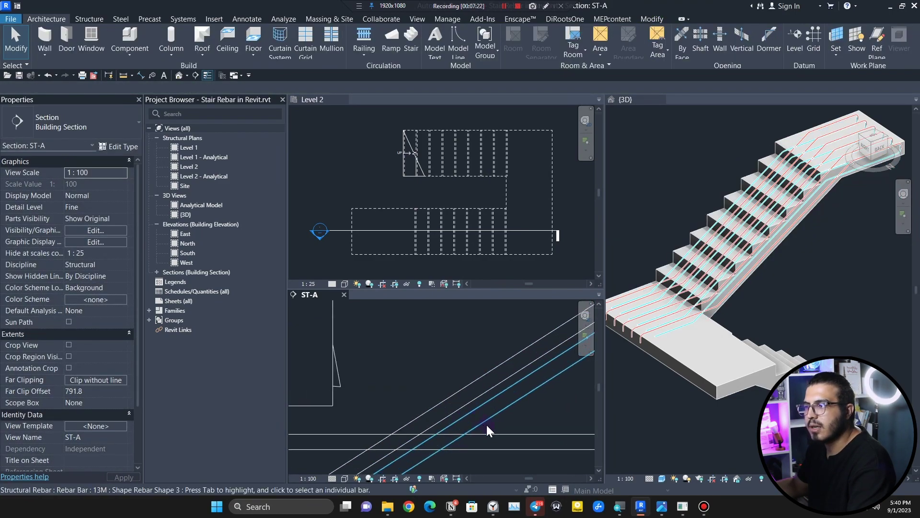
middle_click_drag(487, 425, 382, 502)
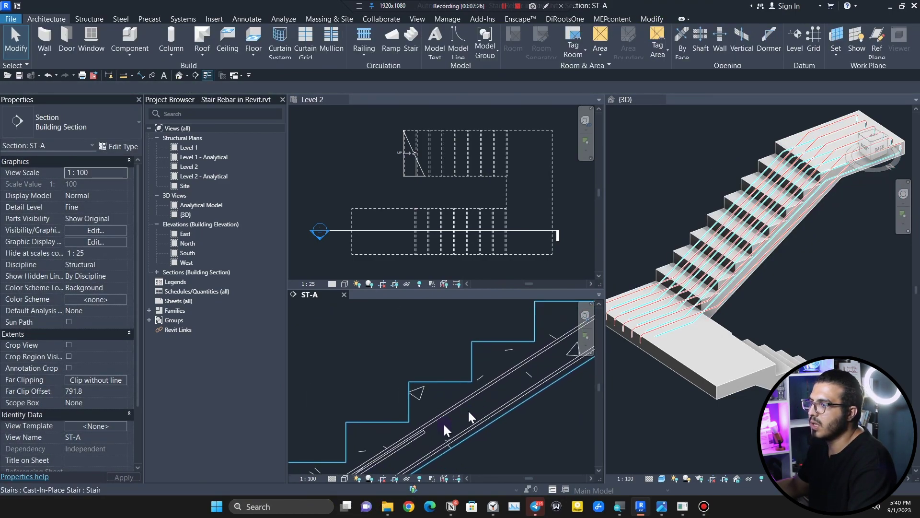
- Examine in section ST-A how the inclined flight bars cross and run into the upper landing
middle_click_drag(444, 423, 427, 400)
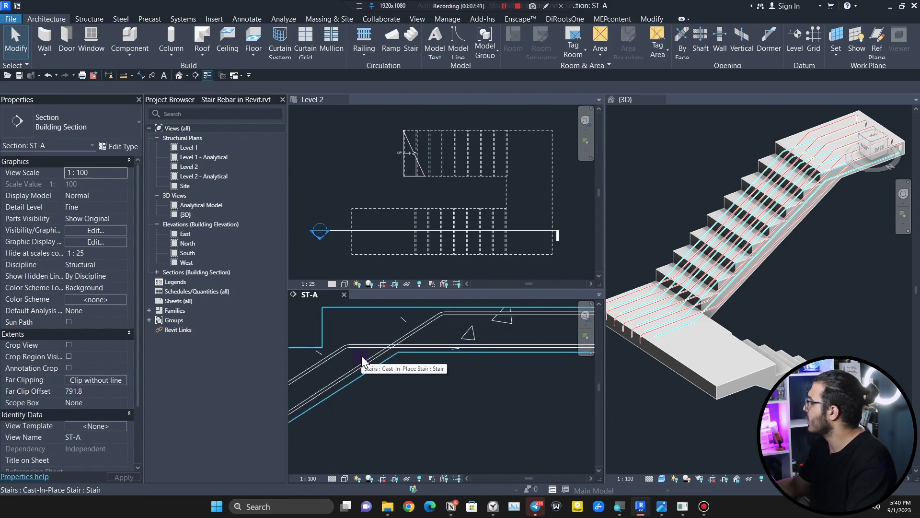
middle_click_drag(435, 363, 475, 380)
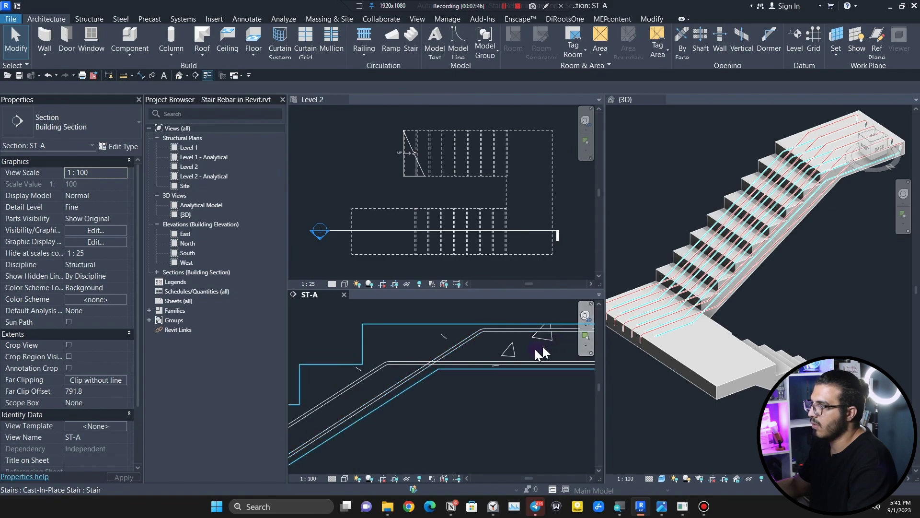
scroll(537, 350, "down", 1)
middle_click_drag(538, 351, 504, 380)
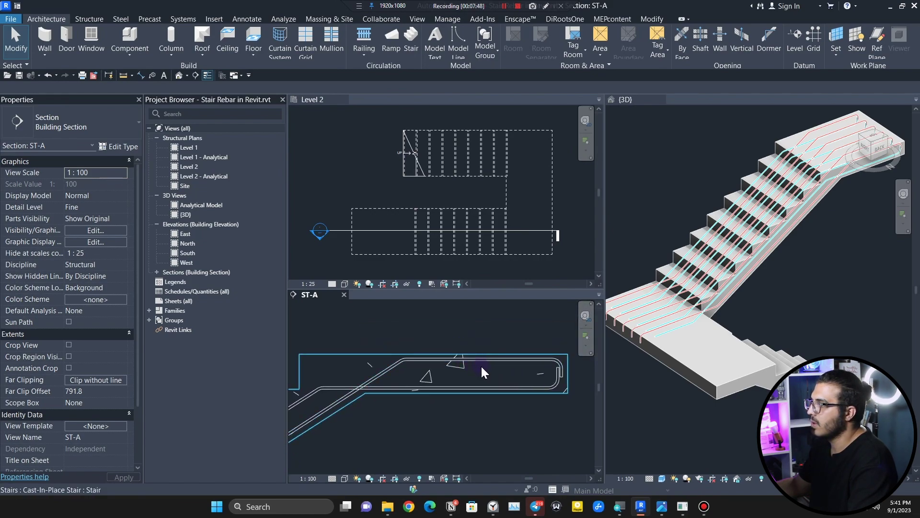
middle_click_drag(385, 380, 475, 369)
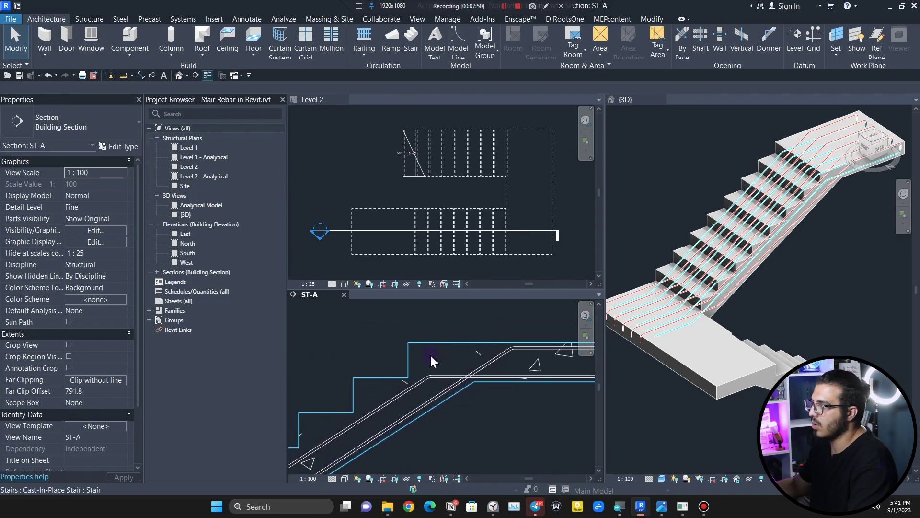
scroll(472, 408, "down", 2)
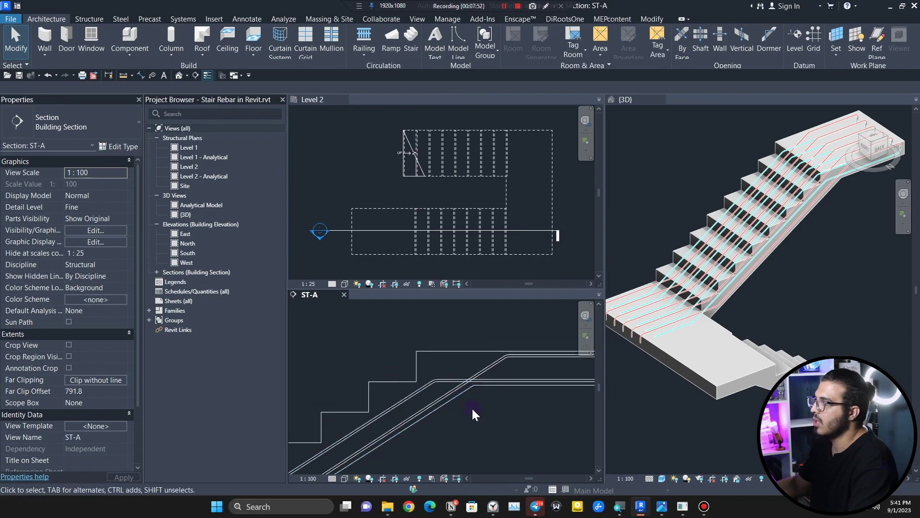
middle_click_drag(492, 425, 451, 413)
- Start a sketched rebar hosted by the stair in section ST-A and draw a horizontal segment about 640 mm long near the upper landing's top
left_click(407, 353)
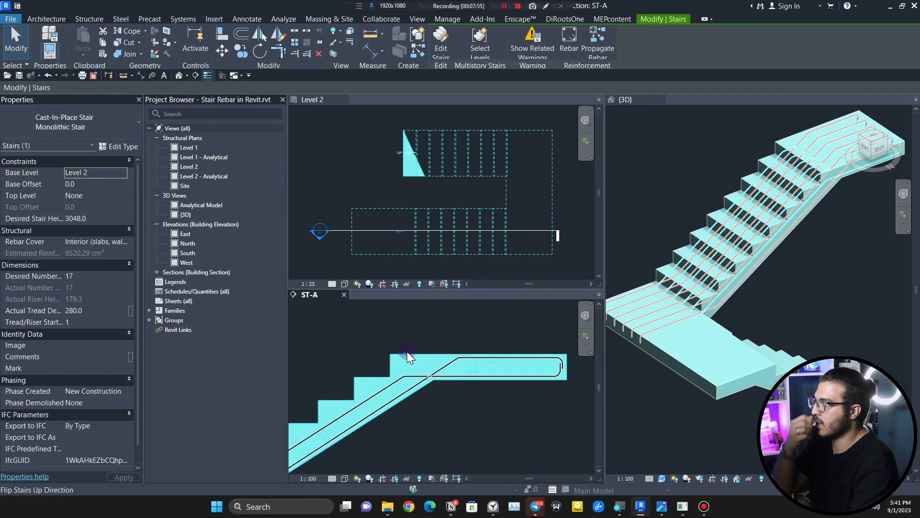
left_click(564, 53)
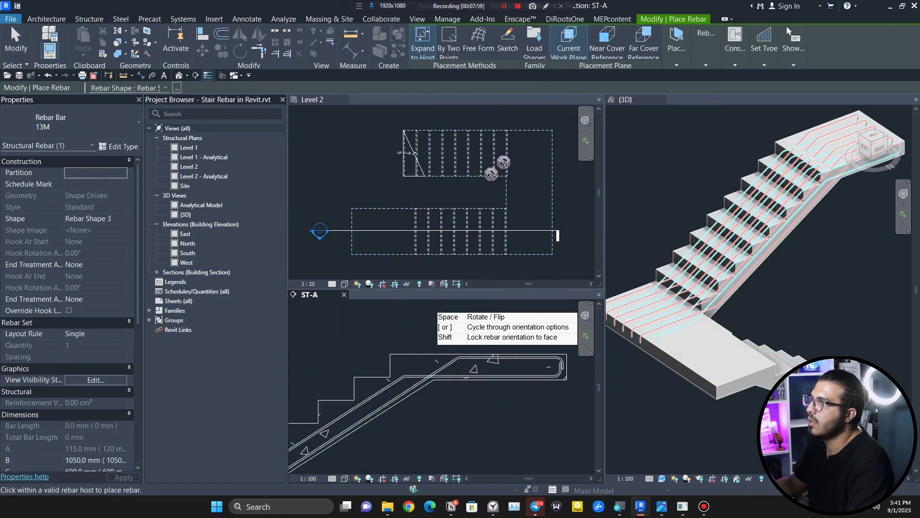
left_click(507, 48)
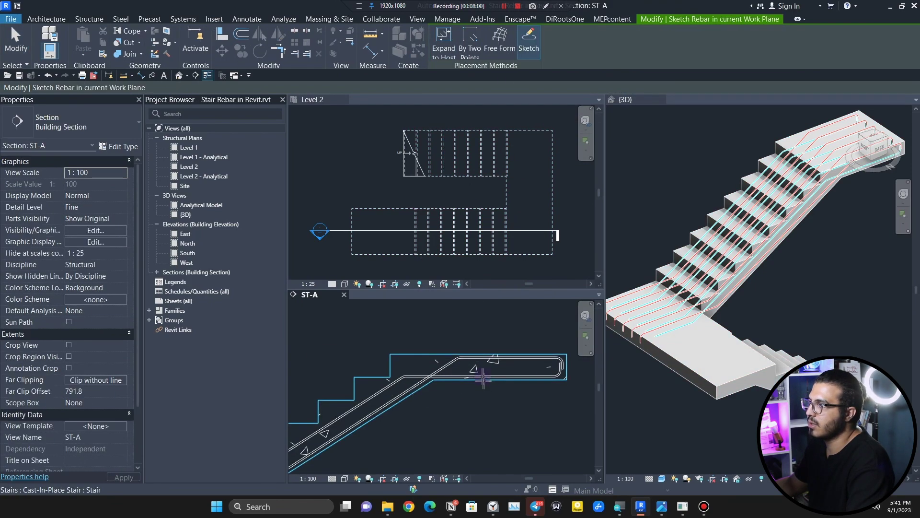
left_click(546, 391)
scroll(442, 372, "up", 4)
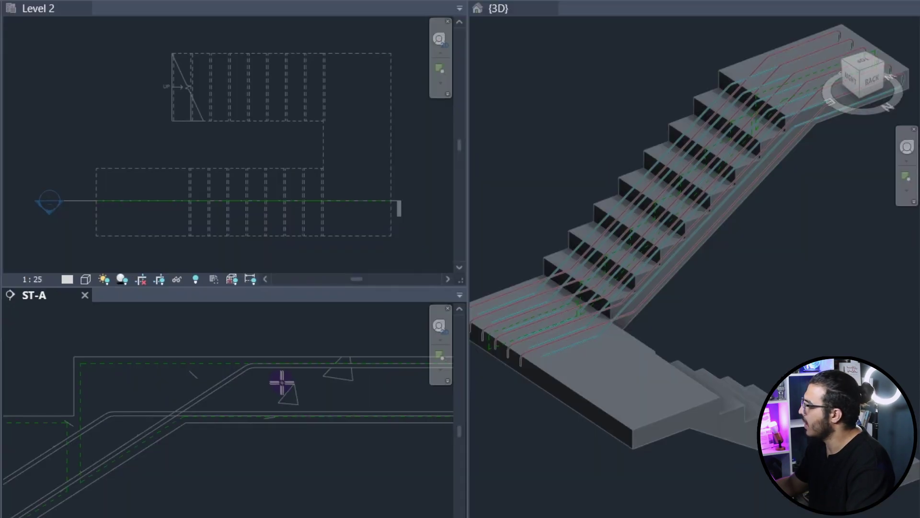
scroll(282, 382, "up", 2)
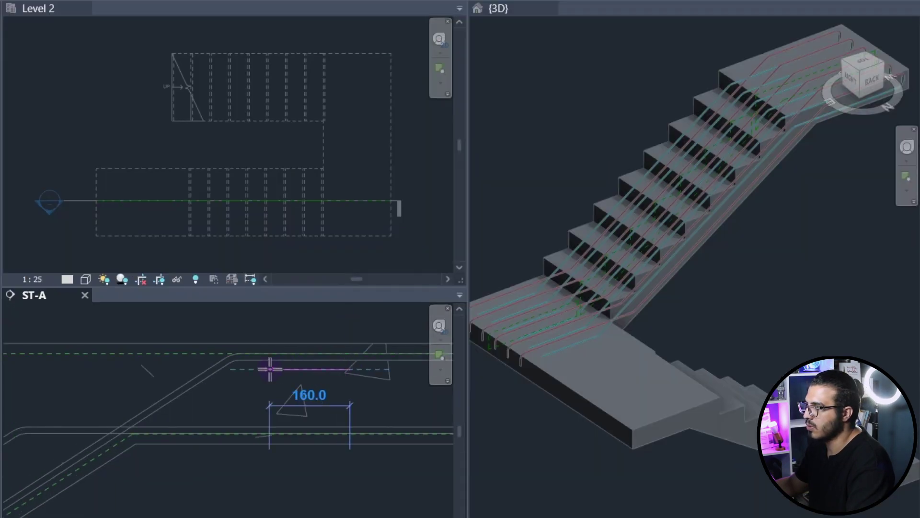
scroll(269, 369, "down", 3)
middle_click_drag(186, 372, 258, 373)
scroll(230, 380, "up", 3)
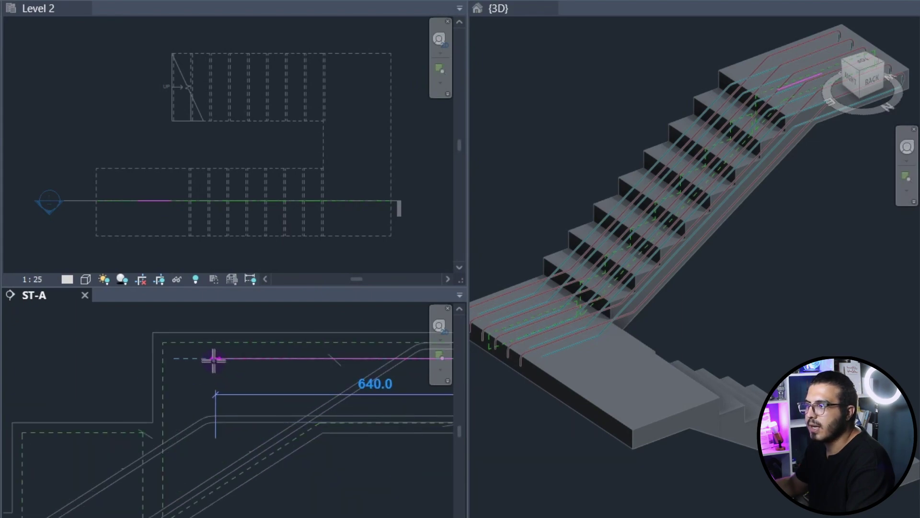
key("Escape")
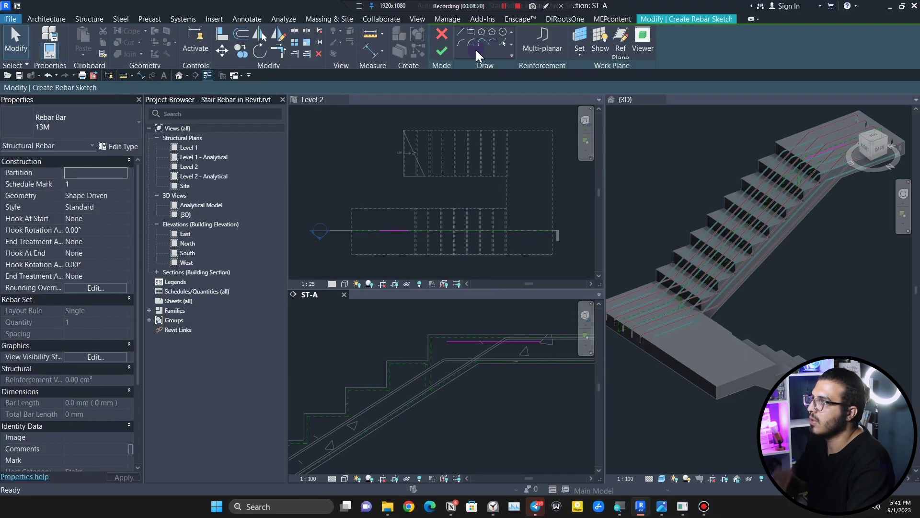
- Add an inclined sketch line by picking the upper flight bar's edge with a 20 mm offset toward the steps
left_click(501, 44)
scroll(420, 357, "up", 3)
middle_click_drag(418, 354, 468, 410)
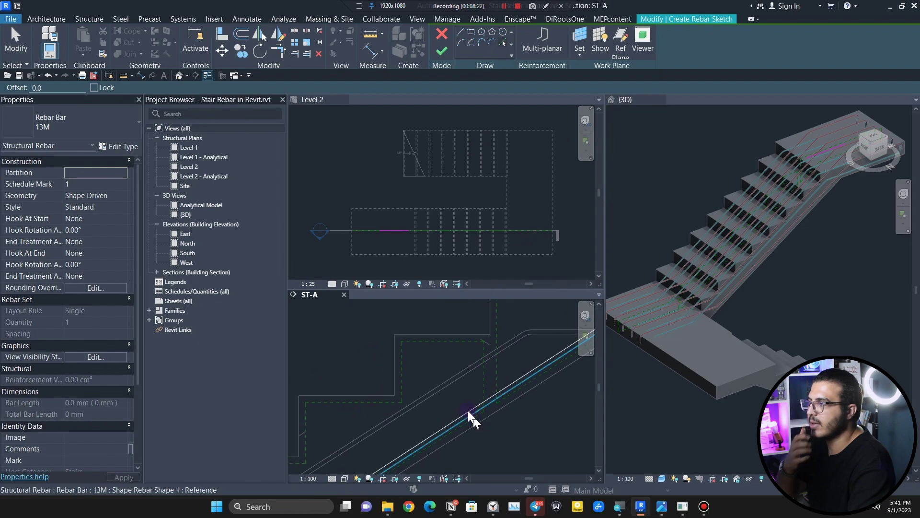
left_click(75, 91)
type("2")
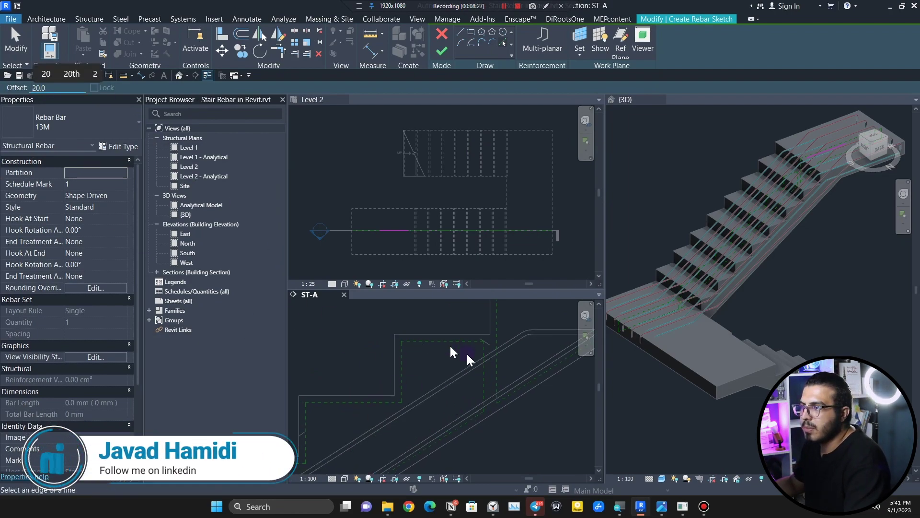
left_click(460, 369)
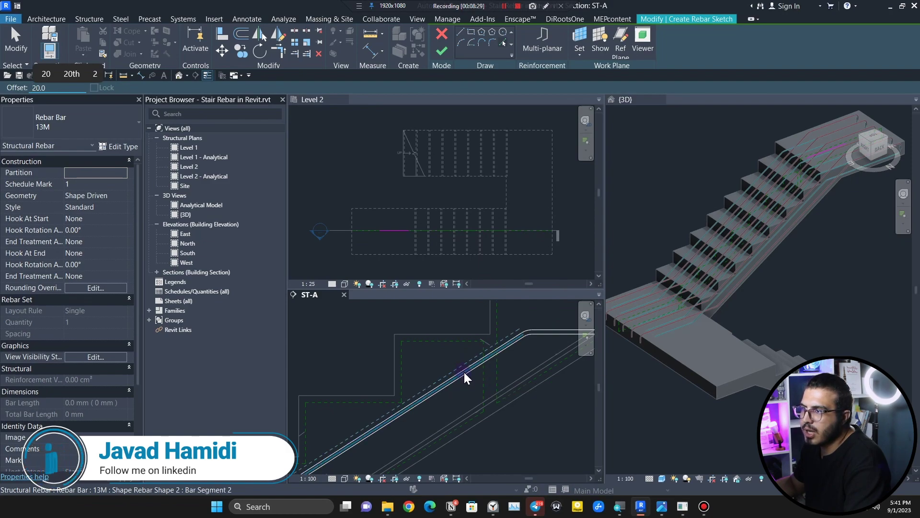
scroll(479, 393, "down", 2)
key("Escape")
- Trim/extend the inclined line and the horizontal landing segment to meet at a corner
mouse_move(497, 396)
middle_mouse_down()
mouse_move(503, 407)
mouse_move(477, 391)
middle_mouse_up()
key("t")
key("r")
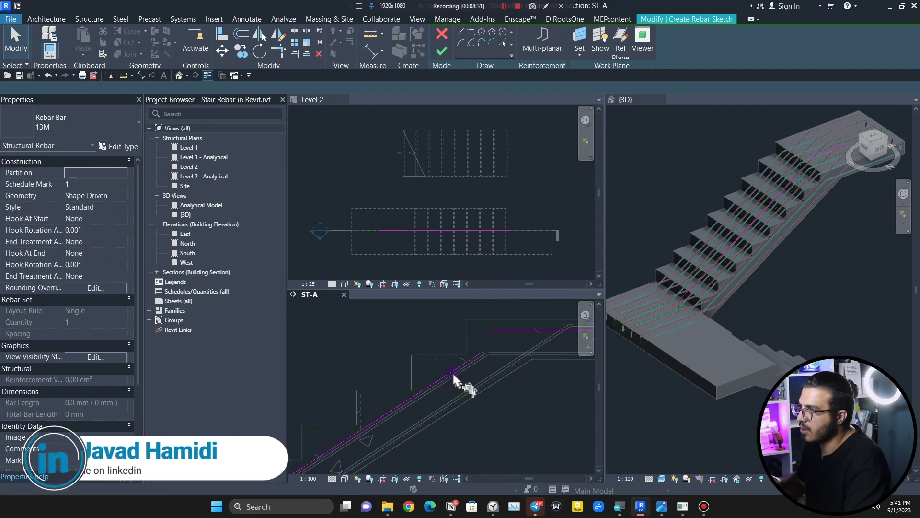
left_click(453, 372)
left_click(508, 330)
scroll(517, 398, "down", 2)
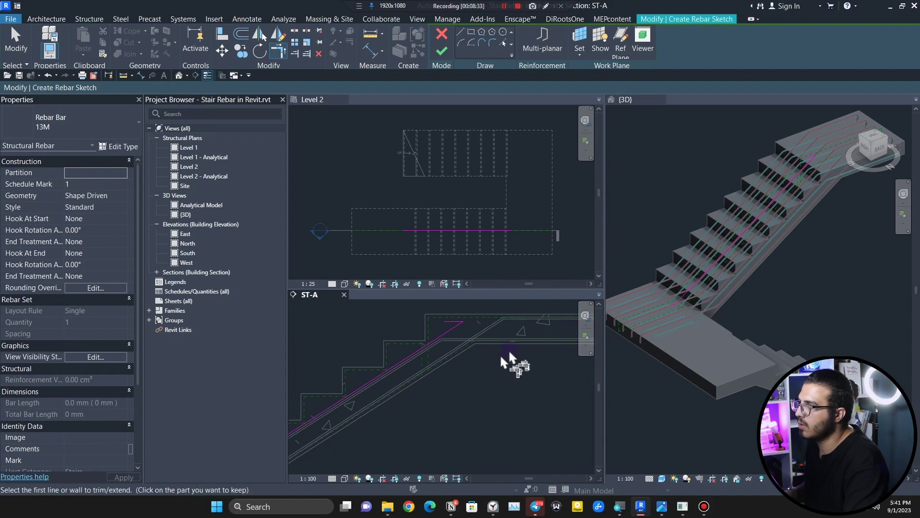
scroll(527, 326, "up", 1)
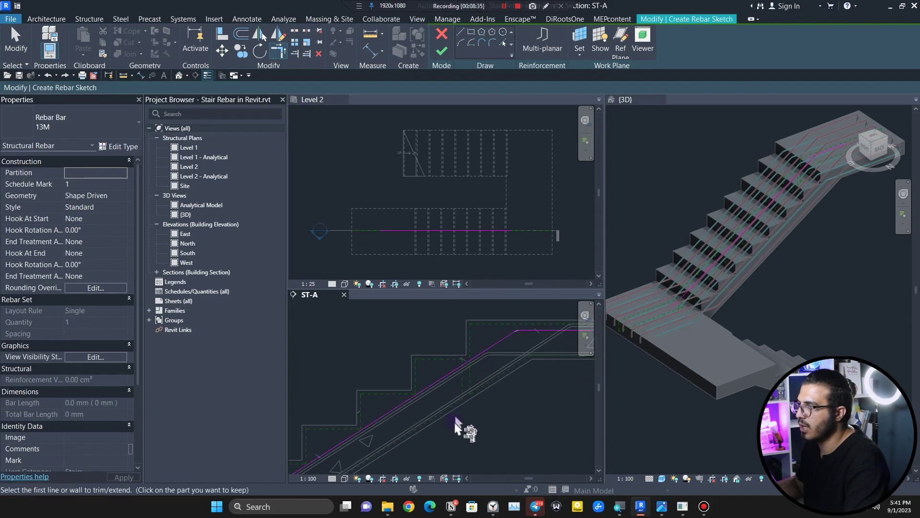
- Shorten the sketch's inclined segment to about 900 mm, finish the rebar sketch and exit rebar placement
scroll(455, 421, "down", 3)
middle_click_drag(448, 407, 383, 447)
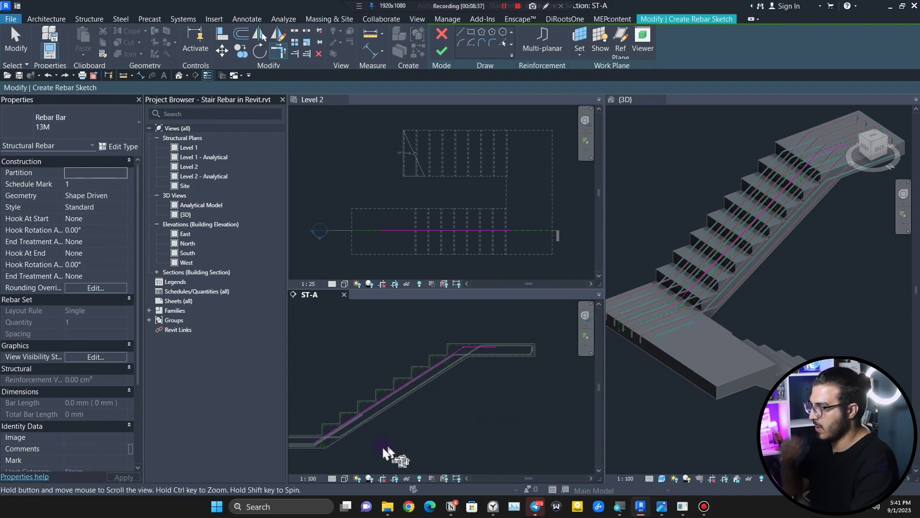
left_click(334, 420)
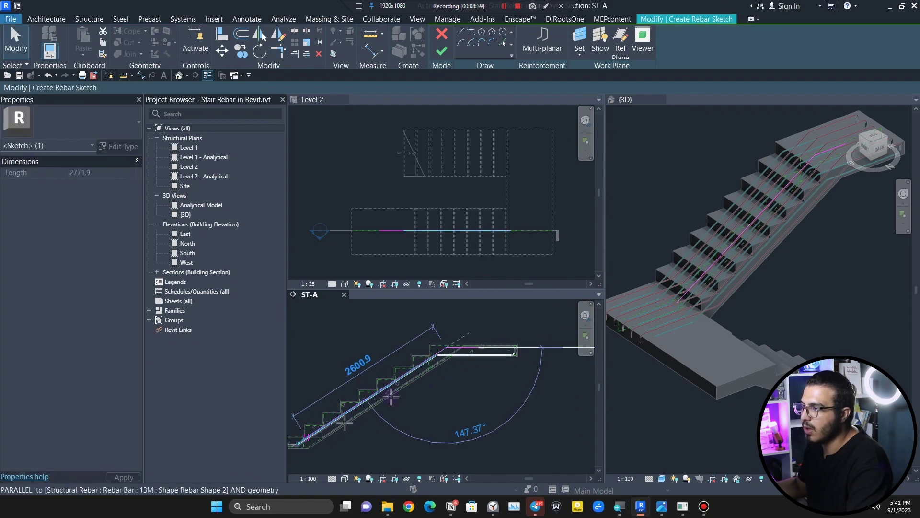
scroll(391, 397, "up", 4)
scroll(364, 412, "down", 1)
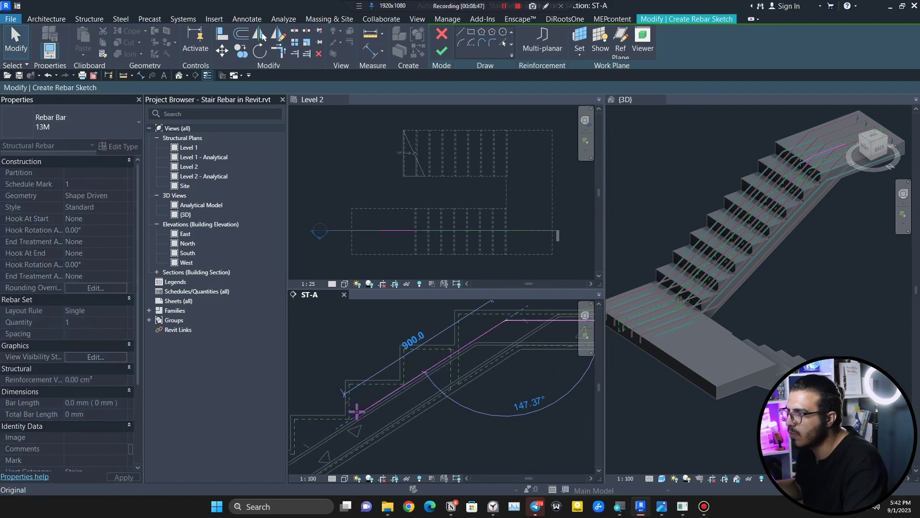
key("Escape")
key("Escape")
scroll(394, 439, "down", 3)
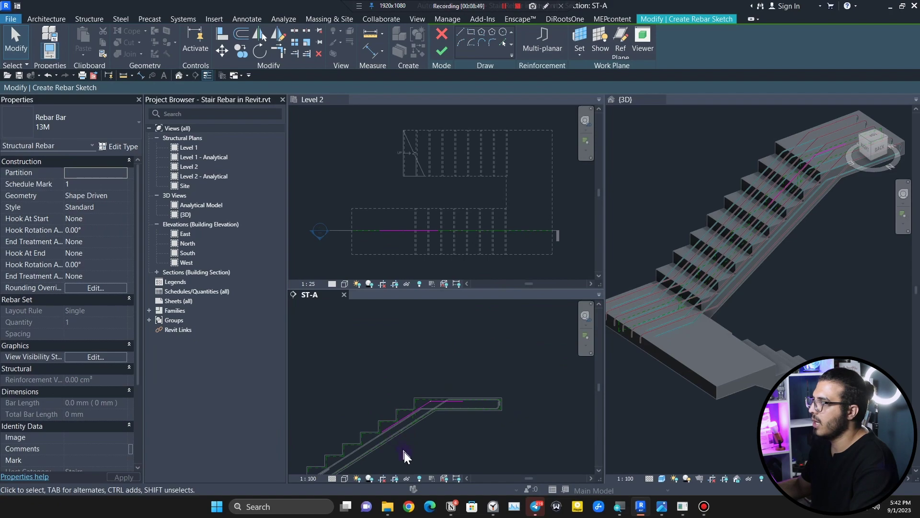
left_click(439, 52)
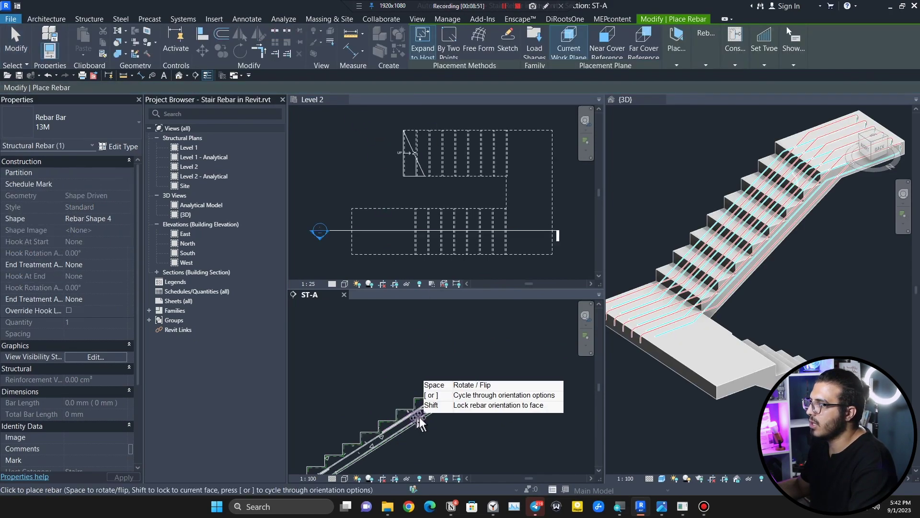
key("Escape")
- Move the new bent bar slightly upward in the upper landing, closer to the top cover line
scroll(444, 422, "up", 4)
scroll(441, 411, "up", 3)
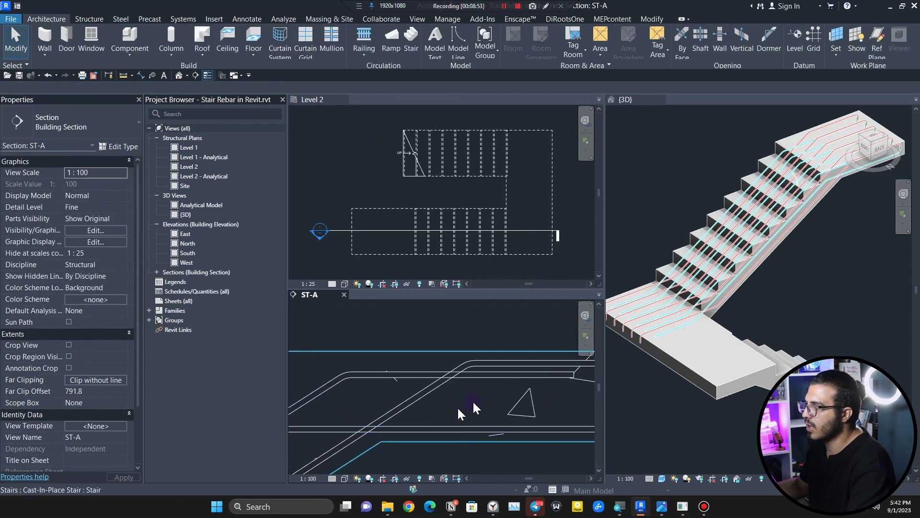
left_click(382, 377)
scroll(382, 376, "up", 2)
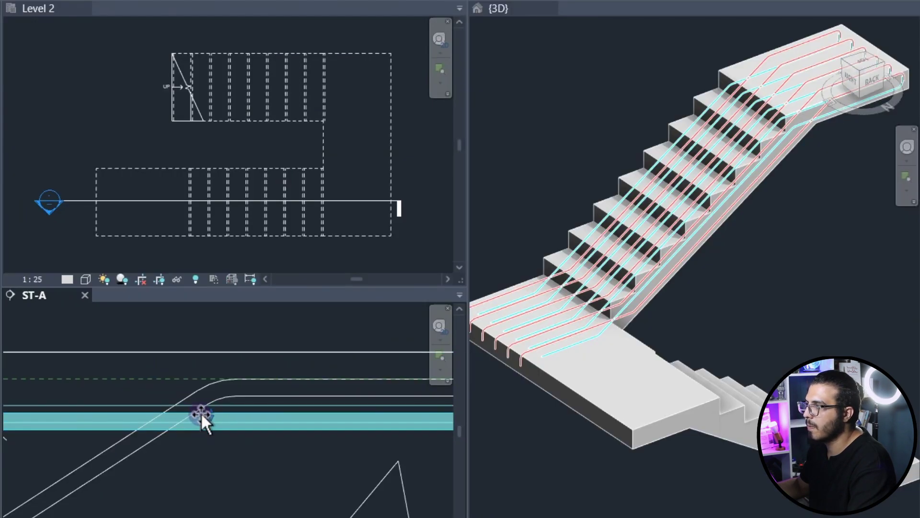
left_click_drag(201, 412, 202, 412)
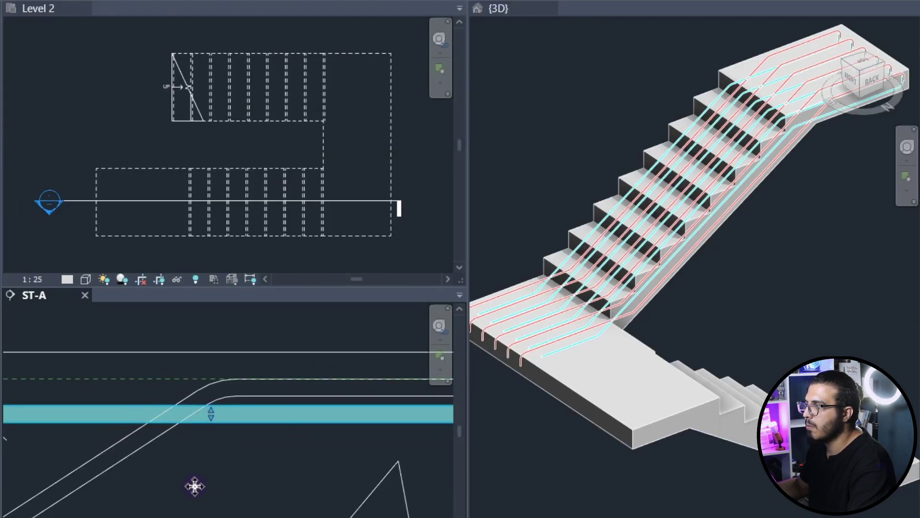
- Nudge the long bent flight rebar set below the new bar slightly to adjust the gap between them along the incline
scroll(196, 487, "down", 5)
middle_click_drag(195, 487, 394, 331)
scroll(76, 484, "up", 3)
middle_click_drag(249, 396, 144, 499)
left_click(178, 434)
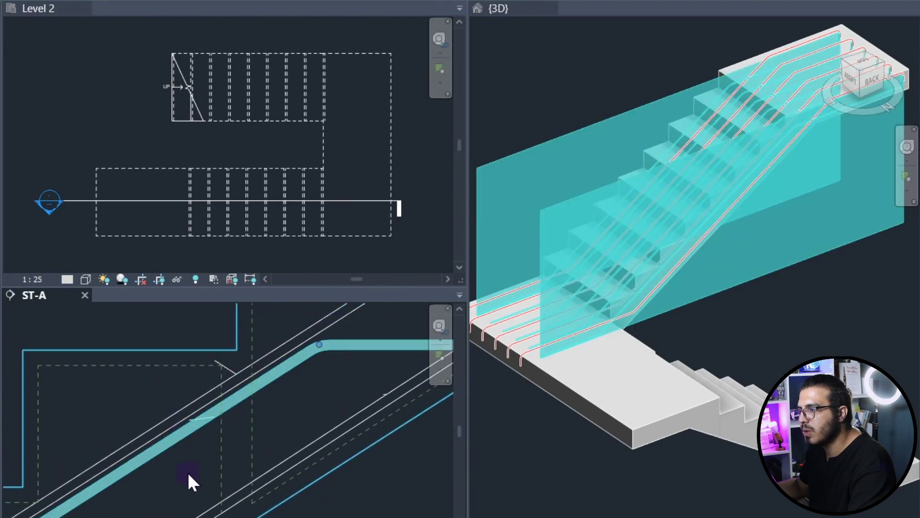
scroll(188, 473, "down", 3)
scroll(243, 361, "up", 3)
scroll(175, 360, "up", 5)
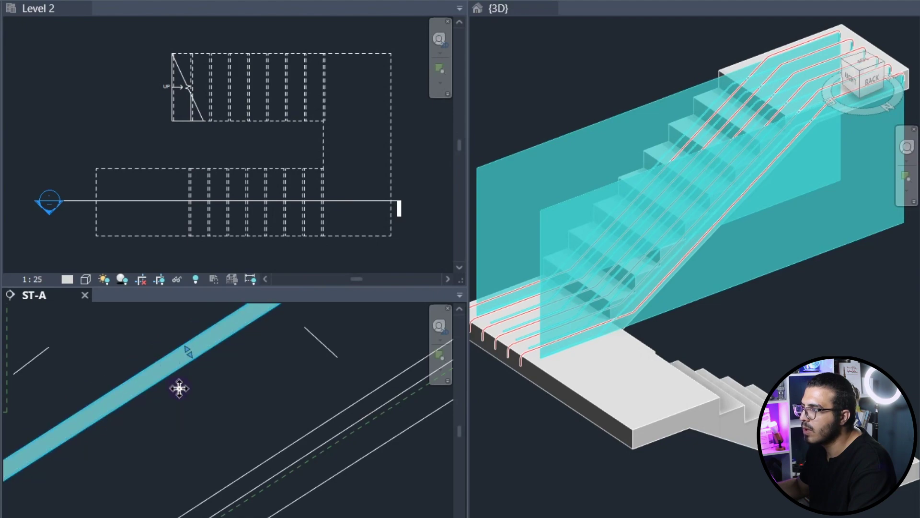
scroll(179, 387, "down", 5)
scroll(166, 428, "down", 2)
scroll(166, 427, "up", 3)
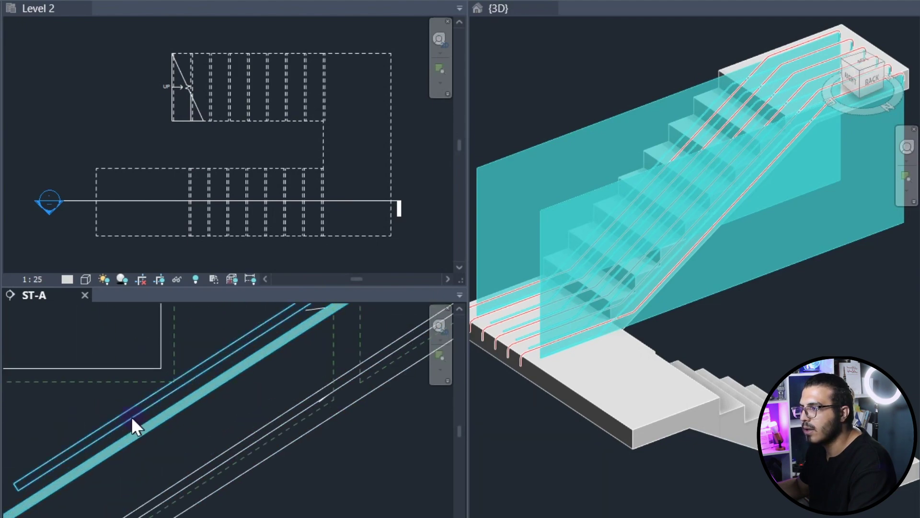
- Select the new bent bar and fine-tune its position relative to the flight bar beneath it
left_click(206, 388)
scroll(191, 408, "up", 3)
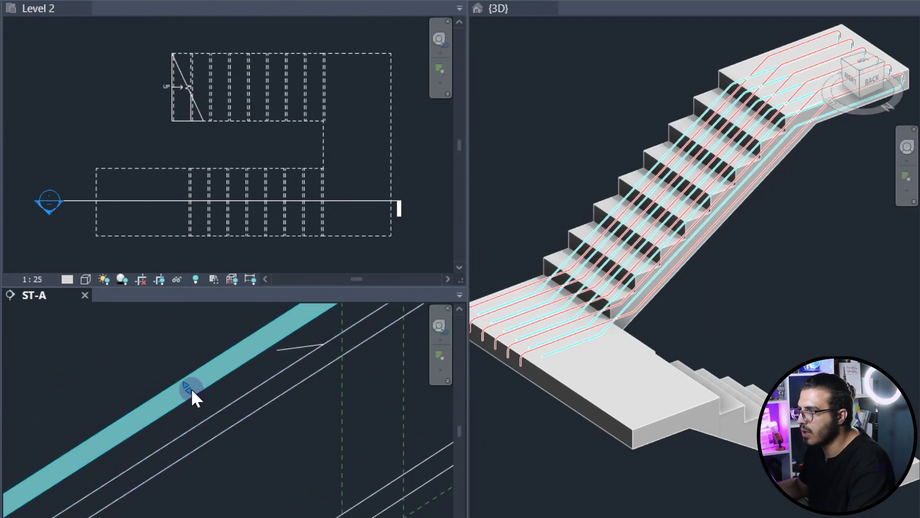
scroll(183, 464, "down", 5)
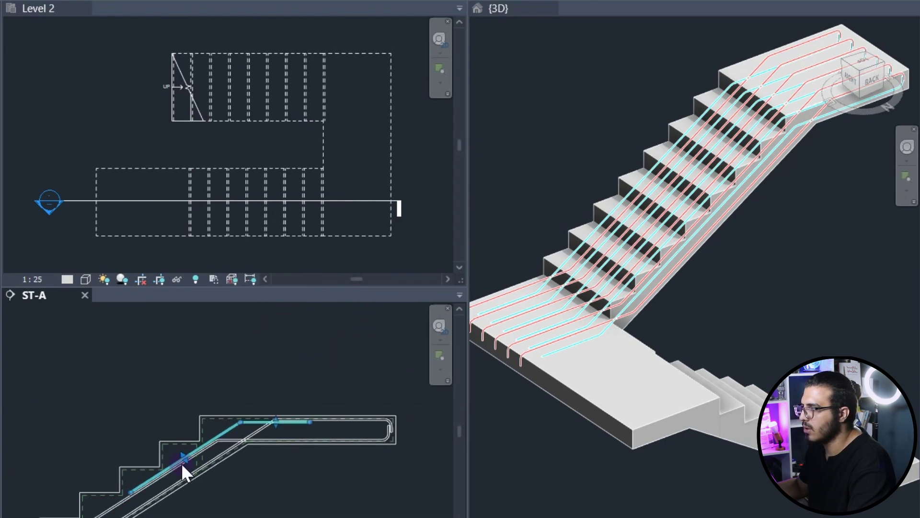
scroll(181, 463, "down", 2)
- Select the short bent rebar set at the foot of the flight and adjust its position against the neighboring inclined bars
scroll(195, 462, "up", 6)
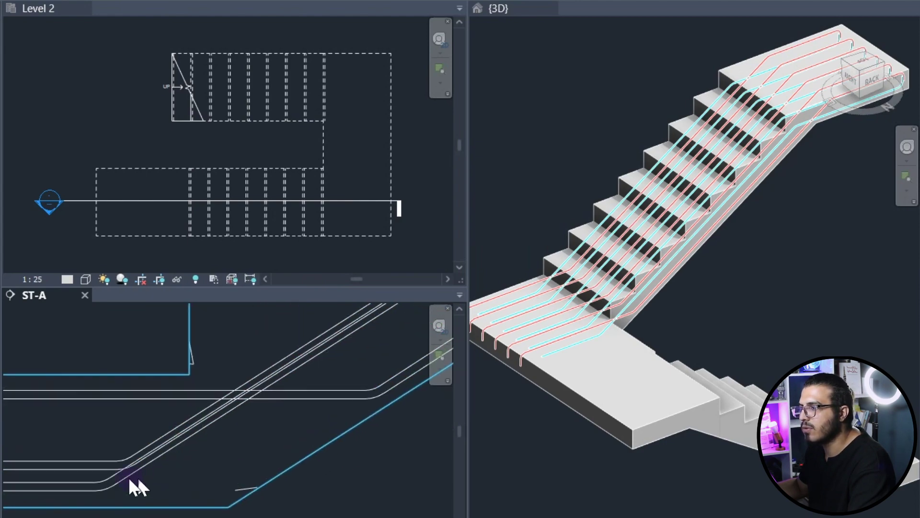
scroll(124, 479, "up", 1)
left_click(116, 478)
scroll(165, 471, "down", 1)
middle_click_drag(364, 376, 243, 418)
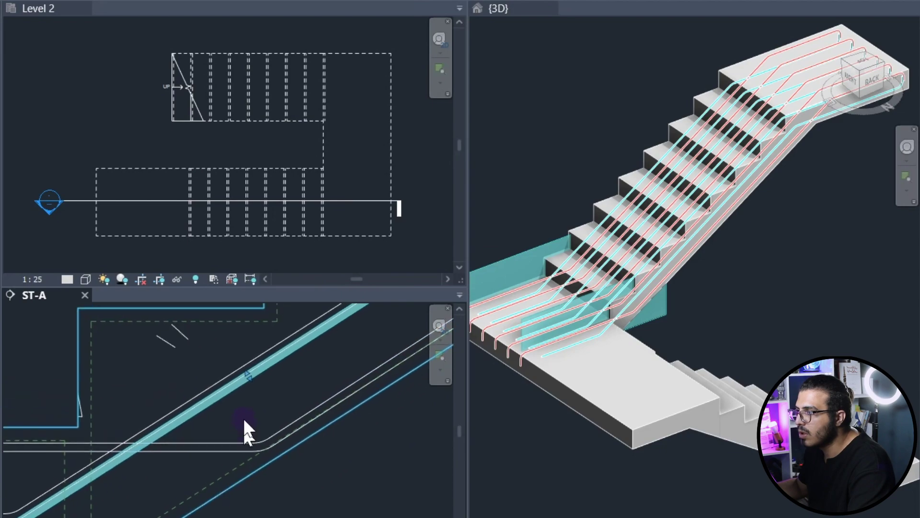
scroll(263, 375, "up", 3)
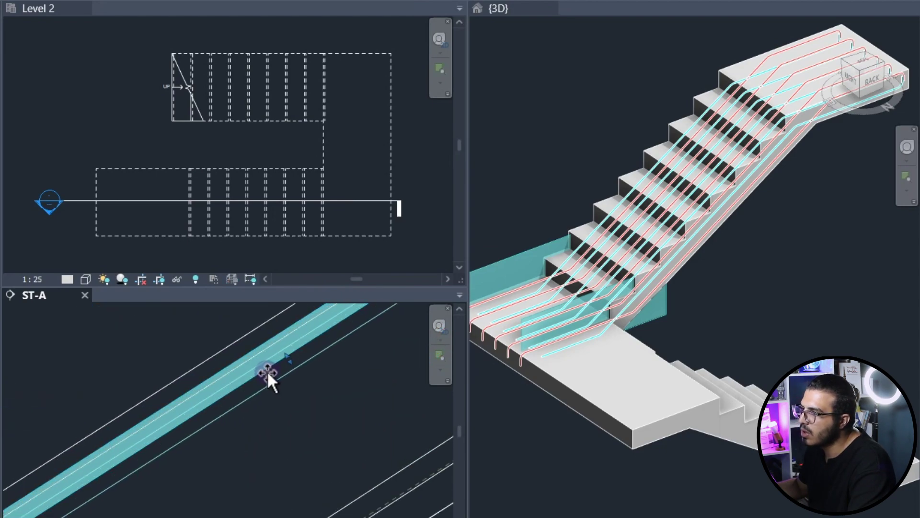
scroll(294, 436, "down", 5)
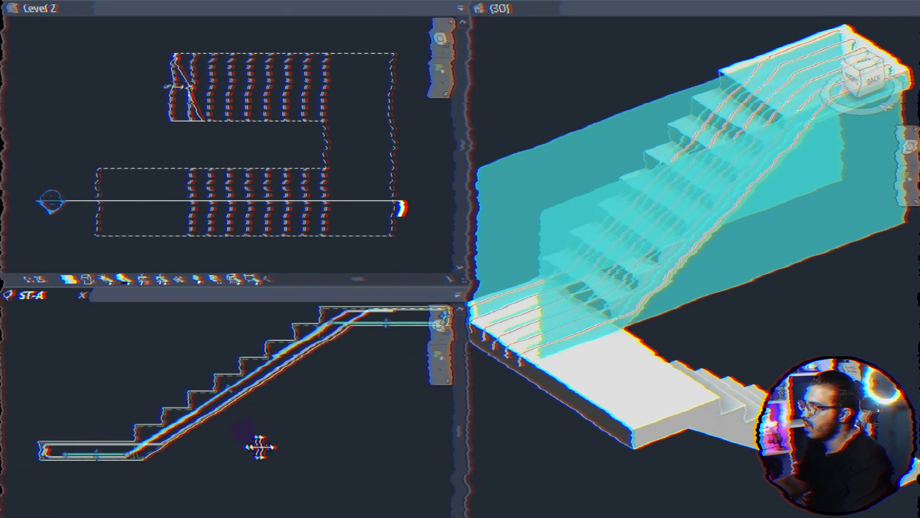
- Examine in section ST-A how the selected flight bar overlaps the short bent bar between the incline and the upper landing
scroll(89, 472, "up", 5)
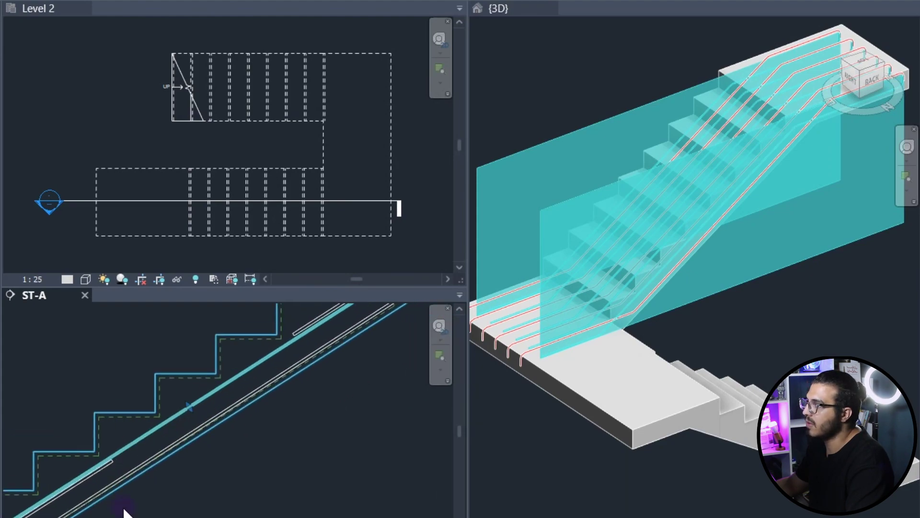
middle_click_drag(401, 341, 154, 480)
scroll(159, 421, "up", 4)
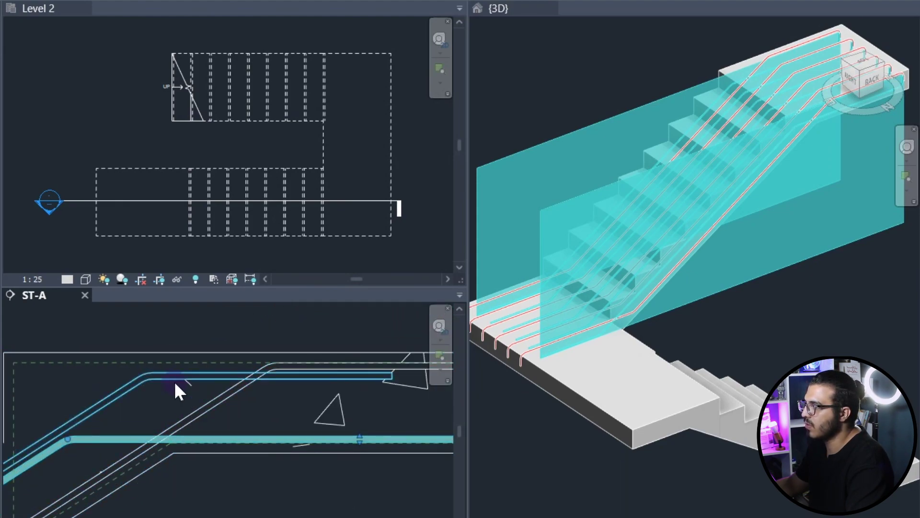
scroll(136, 436, "down", 5)
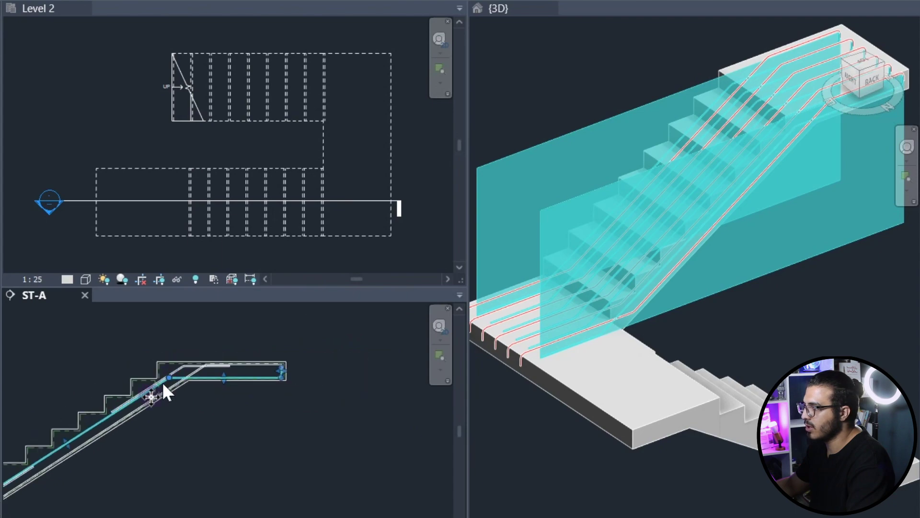
scroll(162, 382, "down", 3)
middle_click_drag(132, 428, 142, 473)
scroll(146, 386, "up", 6)
scroll(125, 401, "down", 4)
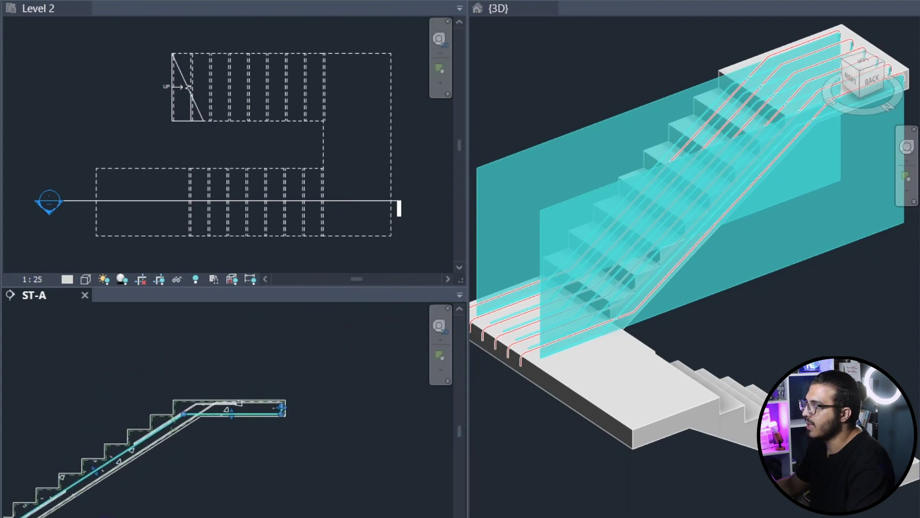
scroll(211, 431, "up", 5)
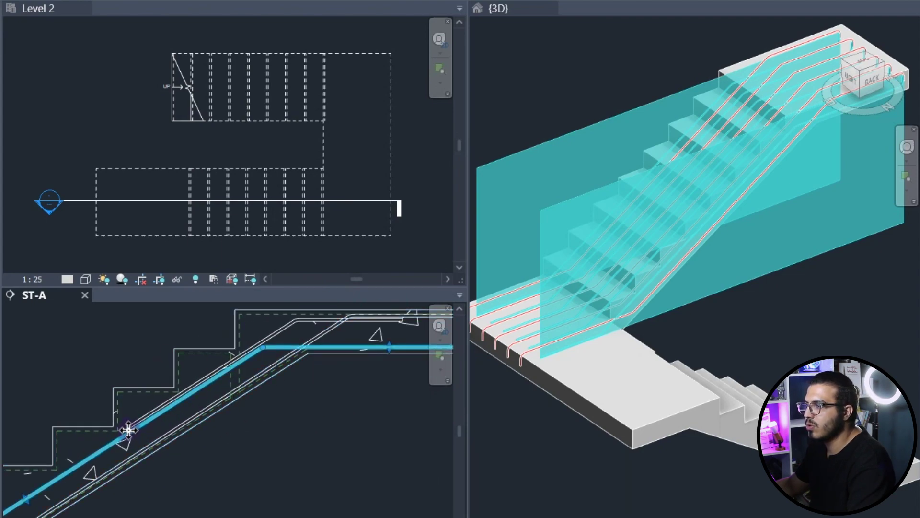
scroll(263, 440, "down", 1)
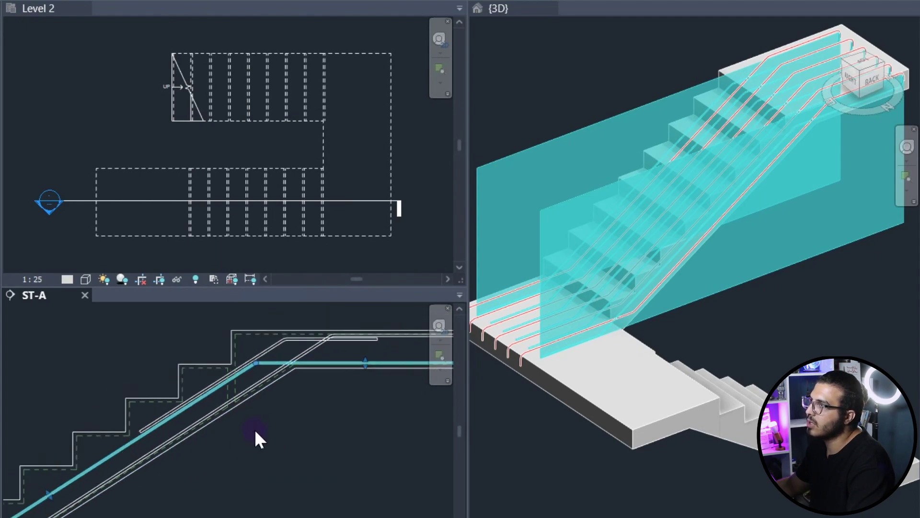
scroll(254, 430, "down", 1)
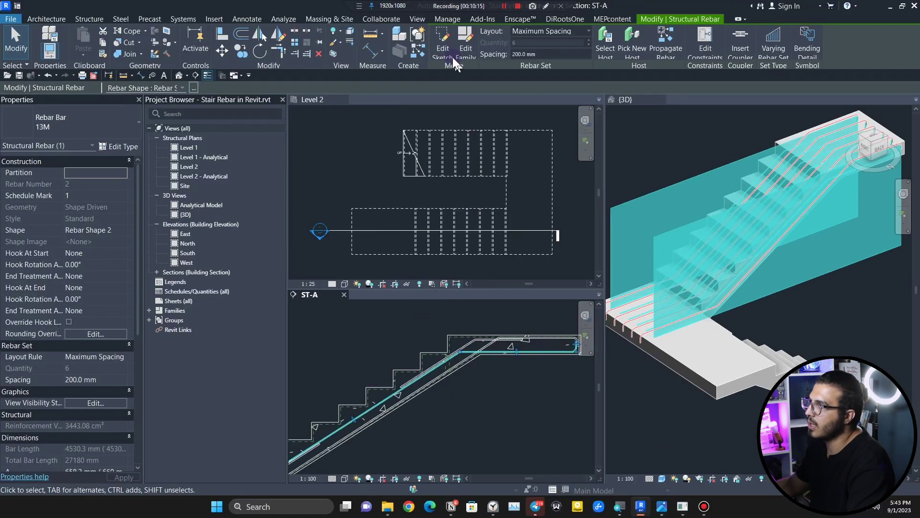
- Edit the selected flight rebar set's sketch, trimming its inclined line to a reference line picked at the short bent bar's lower end
left_click(443, 48)
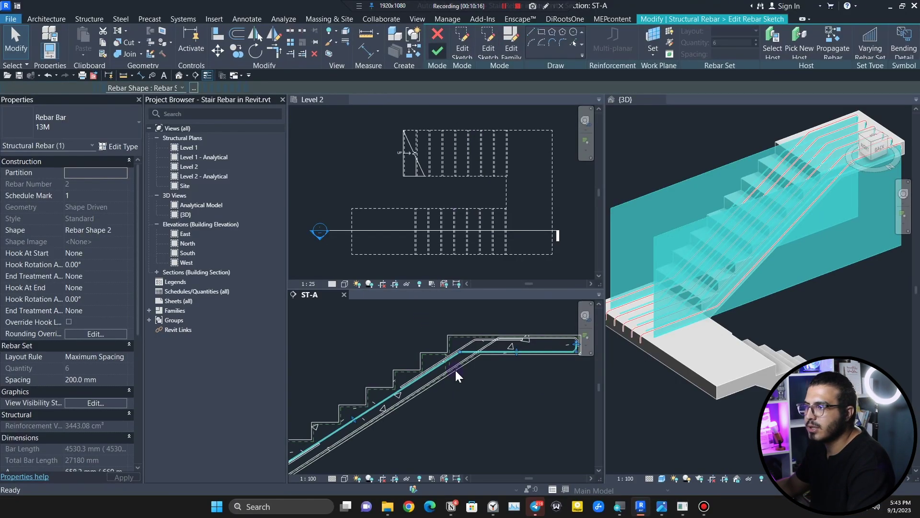
scroll(423, 378, "up", 4)
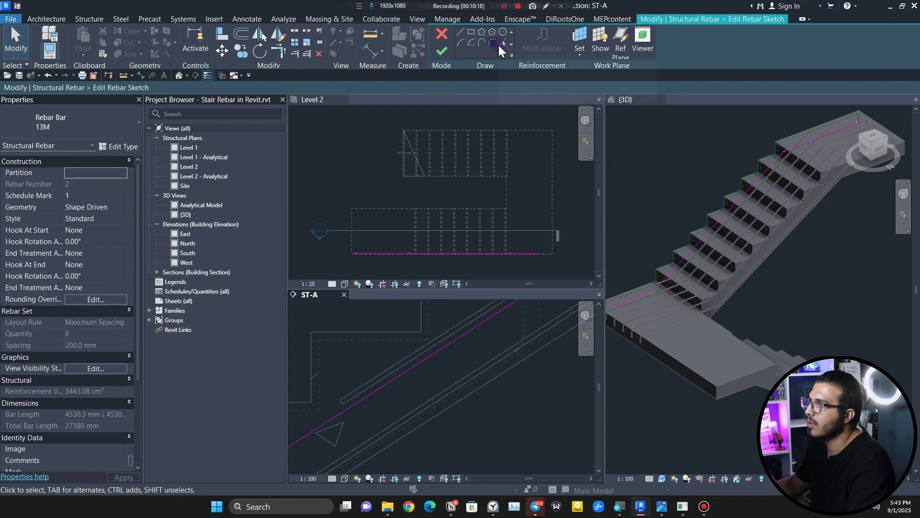
left_click(501, 44)
scroll(341, 403, "up", 2)
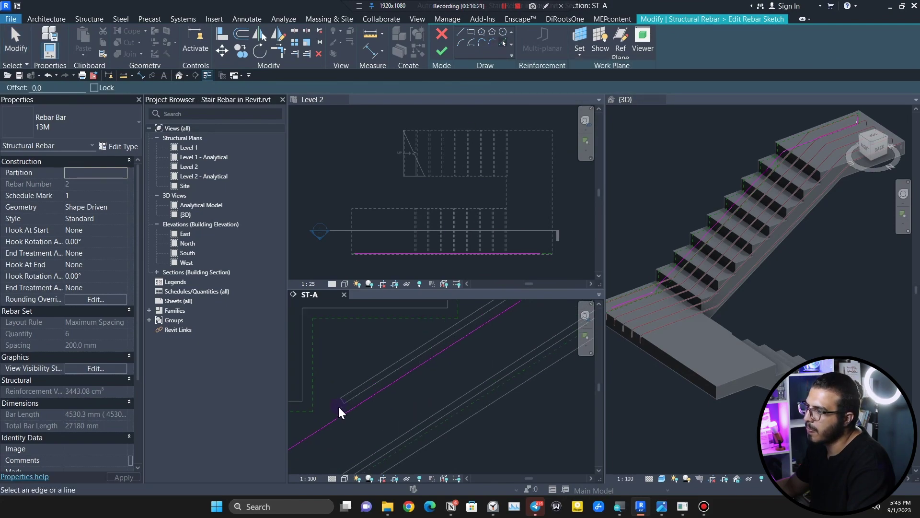
left_click(344, 398)
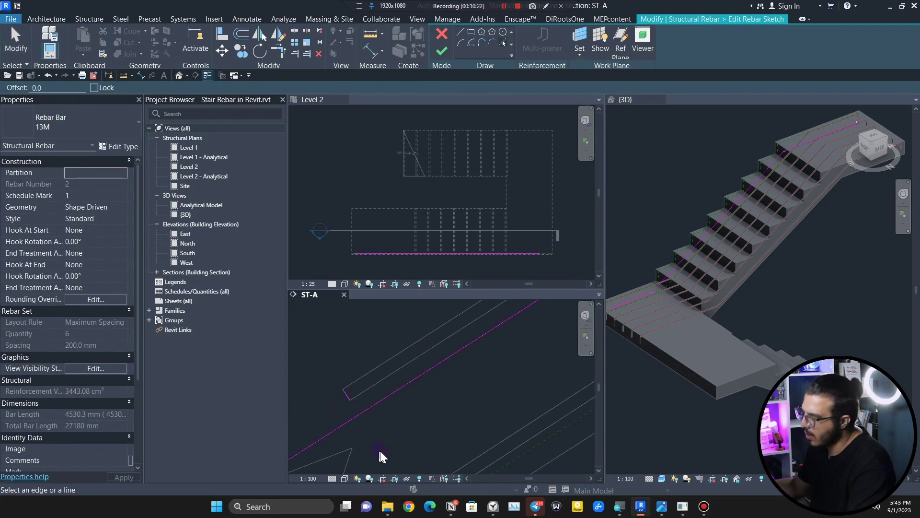
key("Escape")
middle_click_drag(384, 448, 388, 434)
key("t")
key("r")
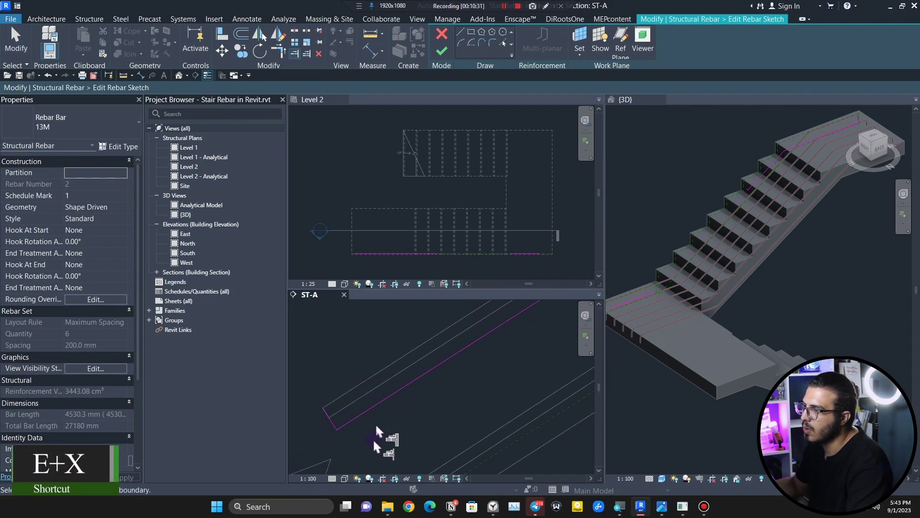
scroll(375, 423, "down", 4)
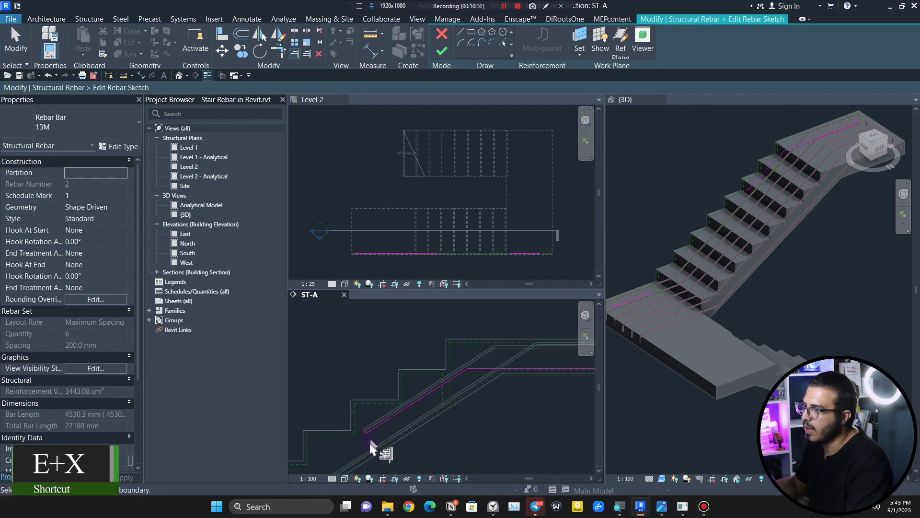
- Delete the picked reference line and the leftover lower-landing segment from the rebar sketch
key("Escape")
left_click_drag(439, 357, 439, 356)
key("Delete")
scroll(428, 409, "down", 5)
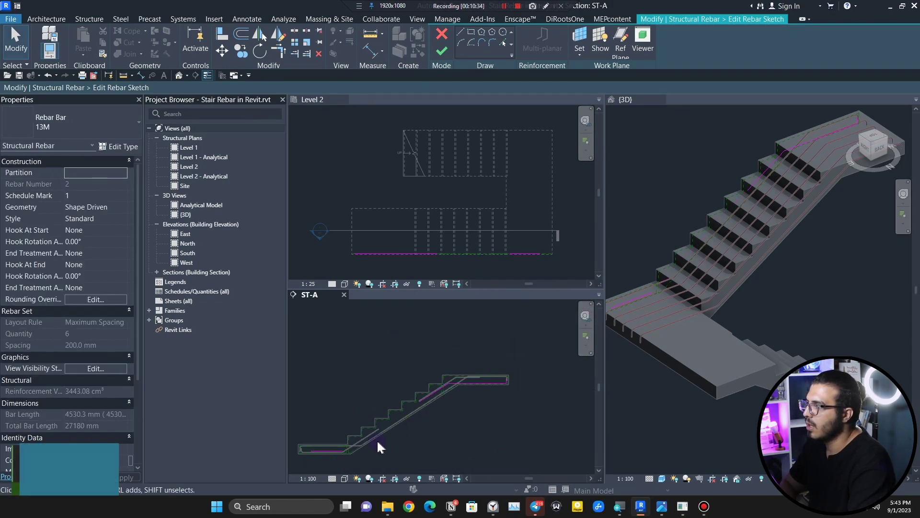
scroll(370, 442, "up", 3)
middle_click_drag(370, 441, 387, 402)
left_click_drag(346, 437, 344, 436)
key("Delete")
- Check the shortened sketch around the upper landing and finish the rebar sketch edit
middle_click_drag(511, 364, 470, 413)
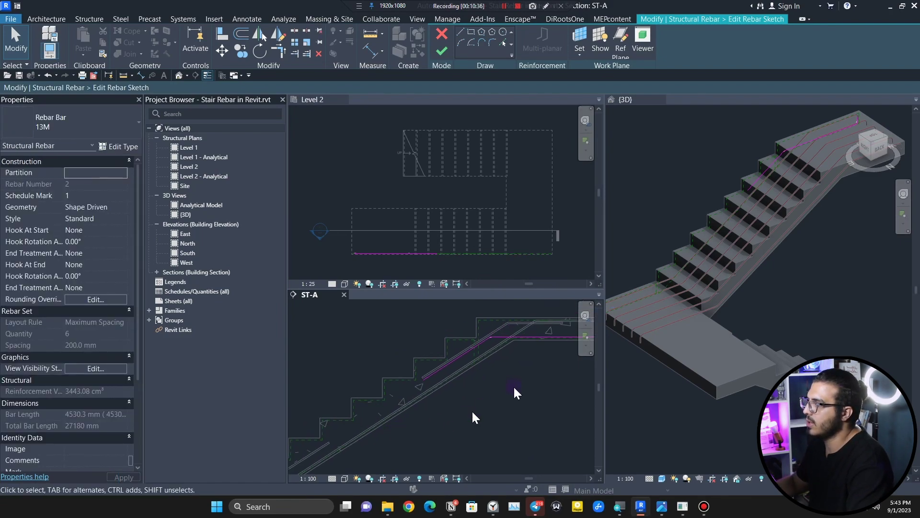
middle_click_drag(541, 382, 503, 406)
scroll(524, 373, "up", 1)
scroll(525, 375, "up", 2)
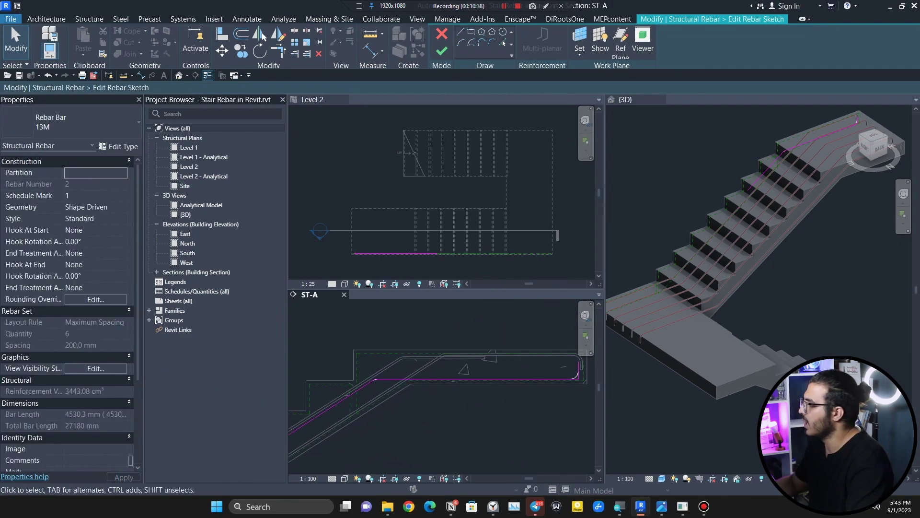
scroll(379, 418, "up", 2)
middle_click_drag(398, 419, 532, 378)
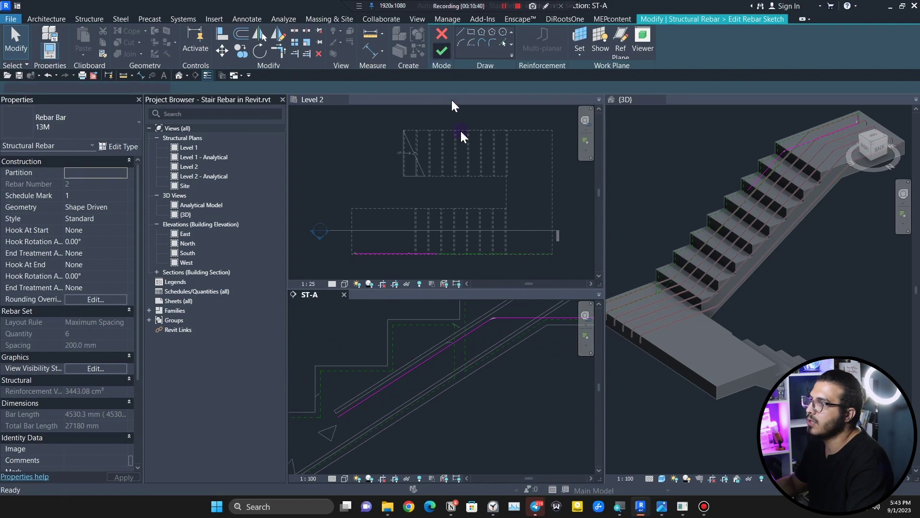
scroll(446, 391, "down", 2)
middle_click_drag(454, 394, 424, 410)
left_click(424, 411)
scroll(453, 349, "up", 2)
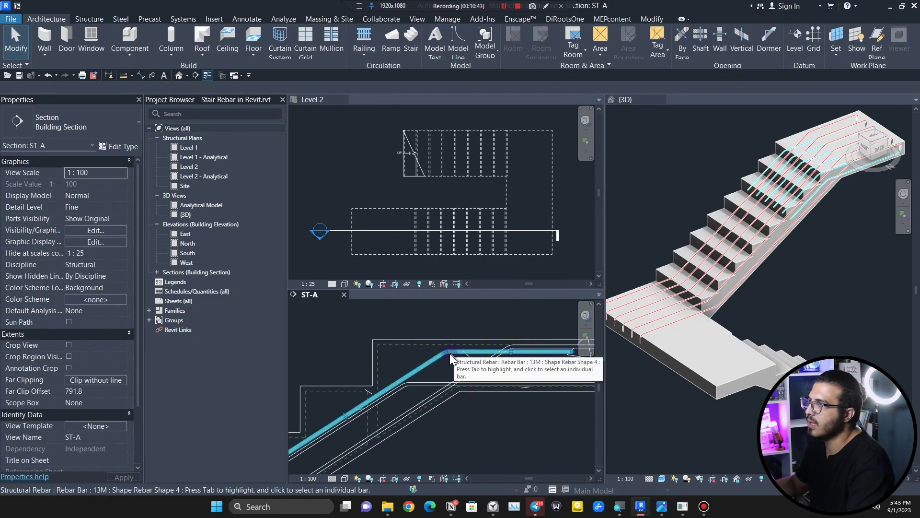
- Extend the short bent bar's sketch down the flight by joining its incline to a new horizontal line in the lower landing
left_click(449, 353)
scroll(474, 307, "down", 2)
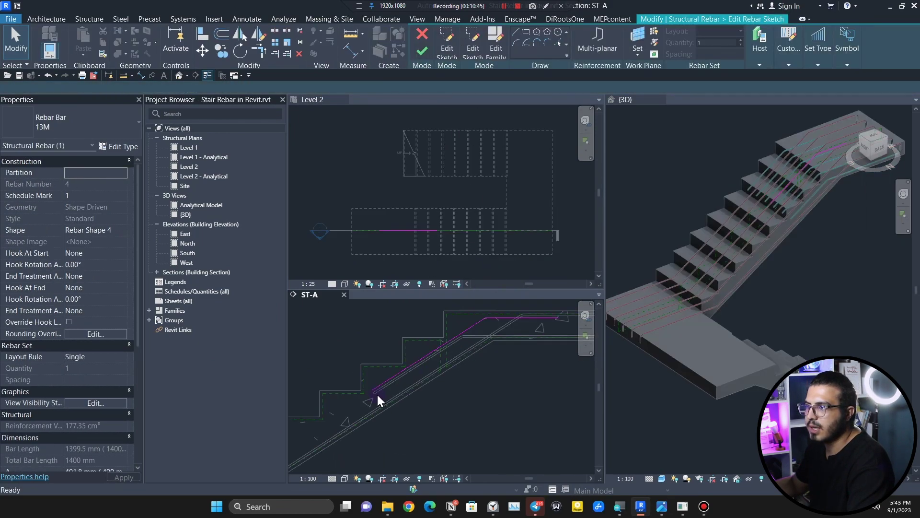
scroll(369, 393, "up", 4)
left_click(369, 392)
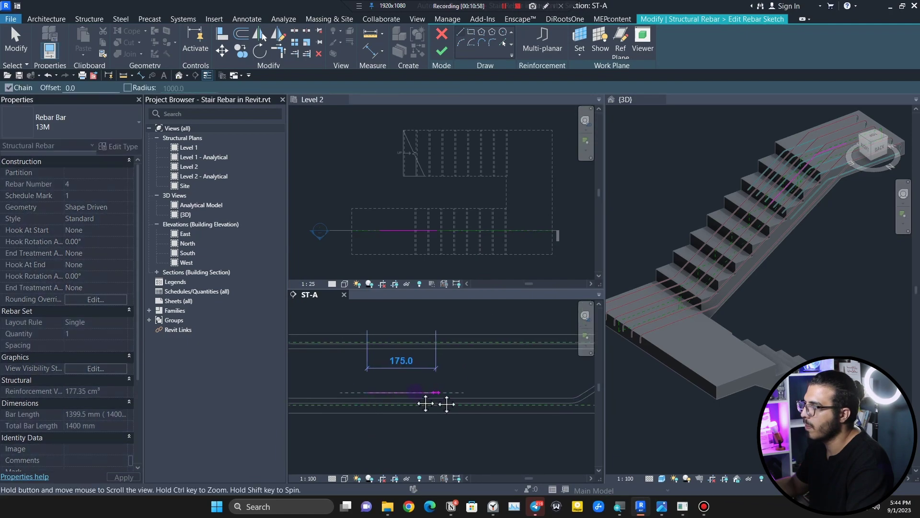
middle_click_drag(437, 403, 319, 400)
scroll(433, 404, "down", 4)
key("Escape")
key("Escape")
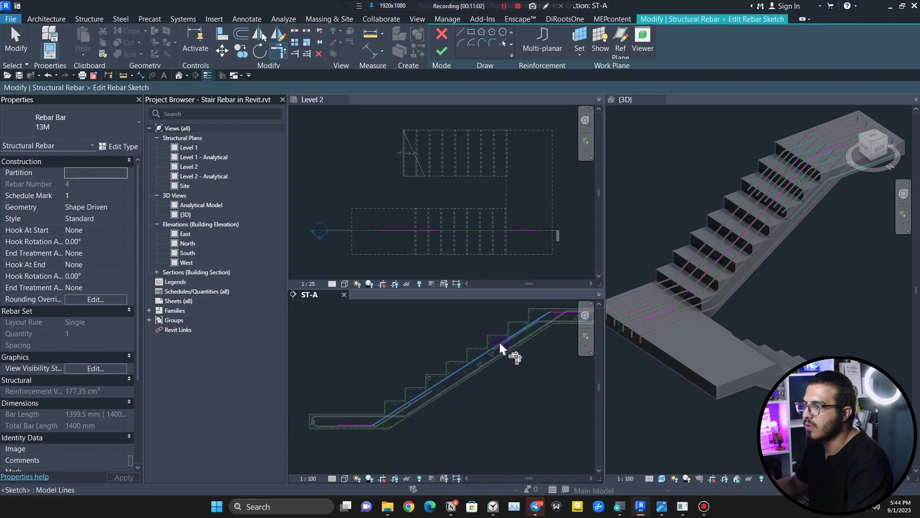
scroll(349, 425, "up", 4)
left_click(441, 51)
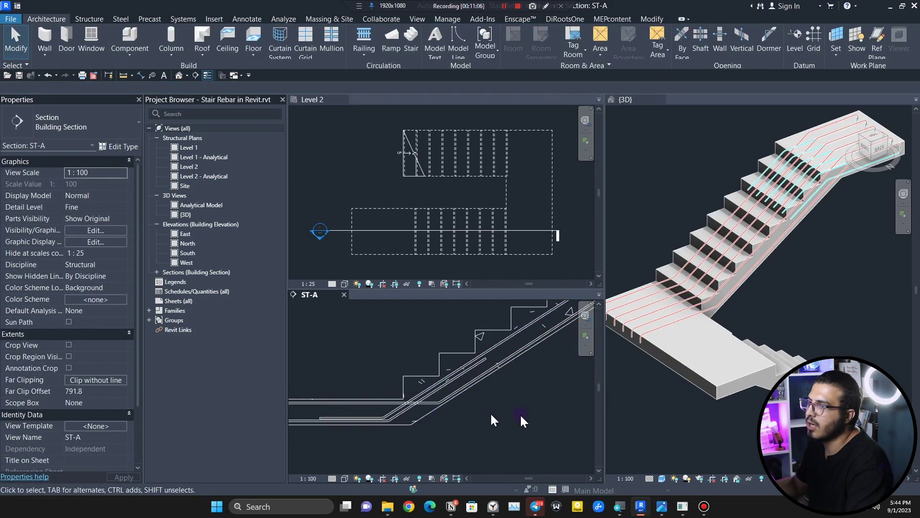
- Show the 3D view alone in a tabbed layout, in wireframe, facing the bars at the lower landing
middle_click_drag(459, 413, 442, 428)
left_click(815, 283)
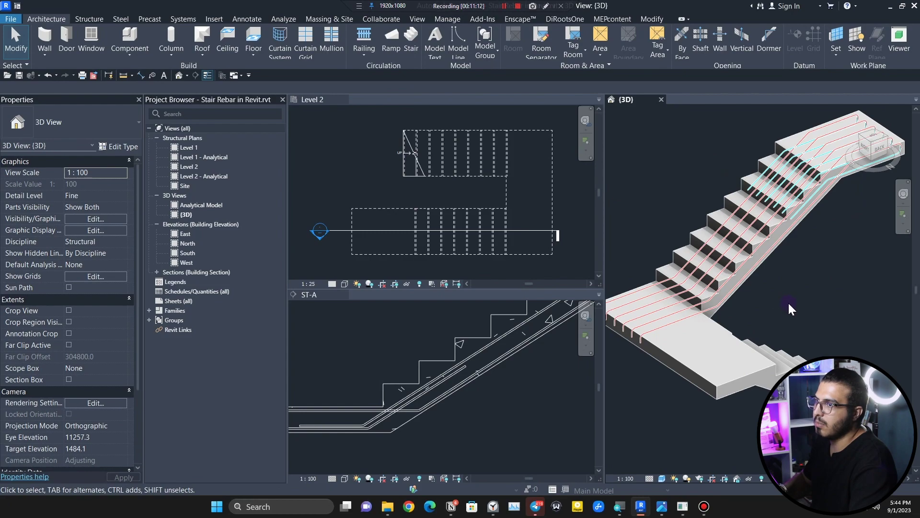
key("w")
key("t")
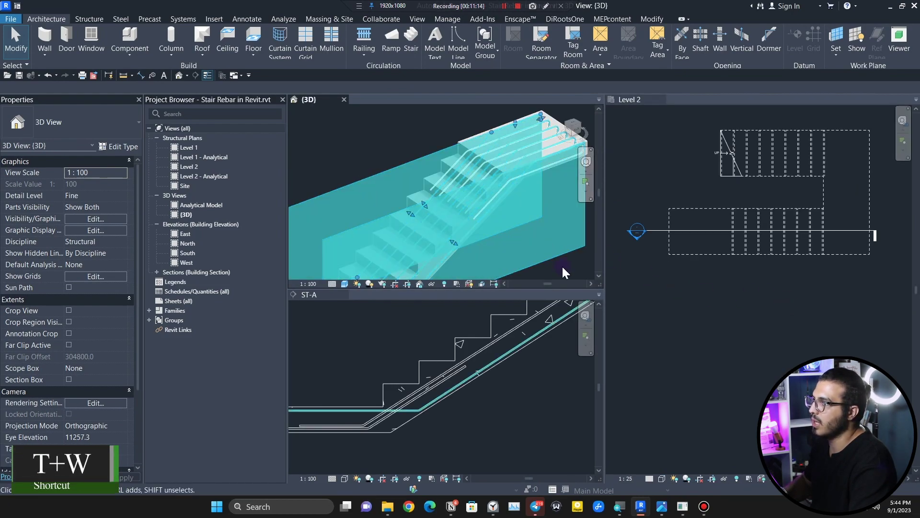
left_click(562, 265)
key("t")
key("w")
middle_click_drag(470, 315, 557, 314)
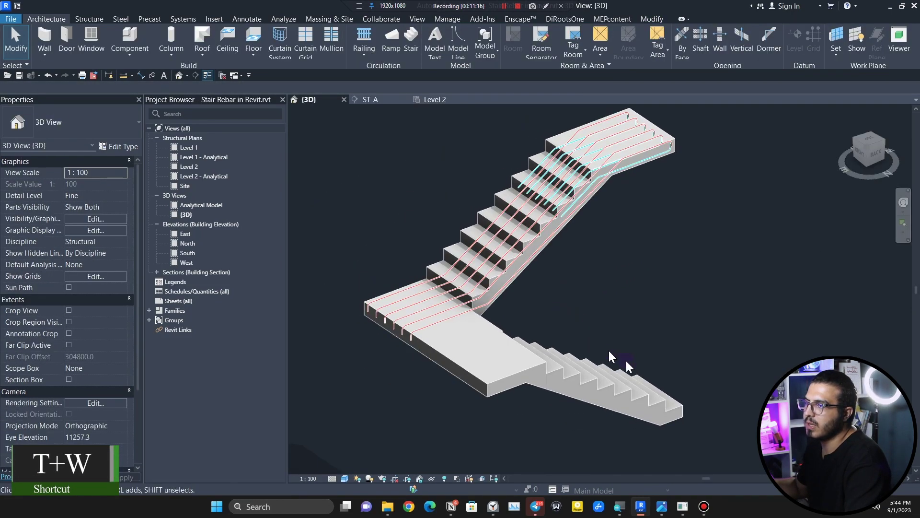
middle_click_drag(611, 357, 520, 435, "shift")
scroll(415, 444, "up", 5)
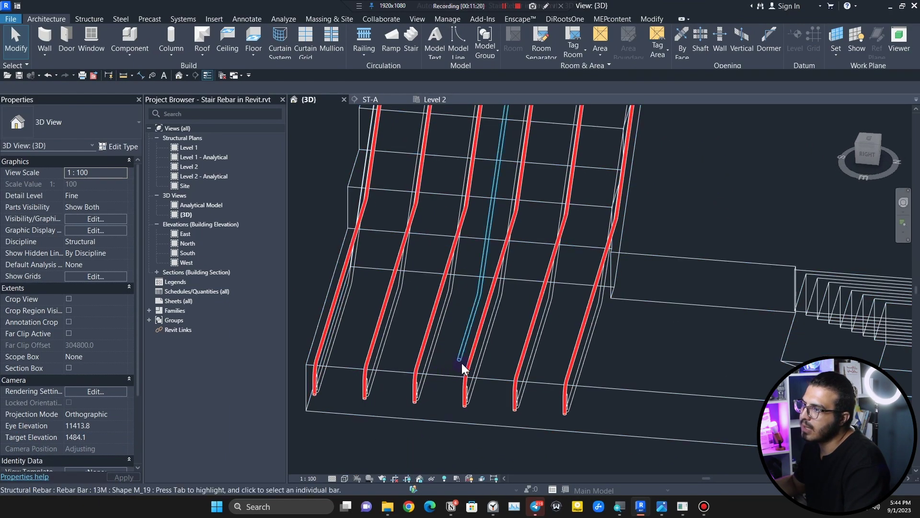
- Distribute the single extended bar across the flight with the Maximum Spacing layout at 200 mm
left_click(461, 363)
scroll(459, 367, "down", 3)
middle_click_drag(577, 339, 558, 372)
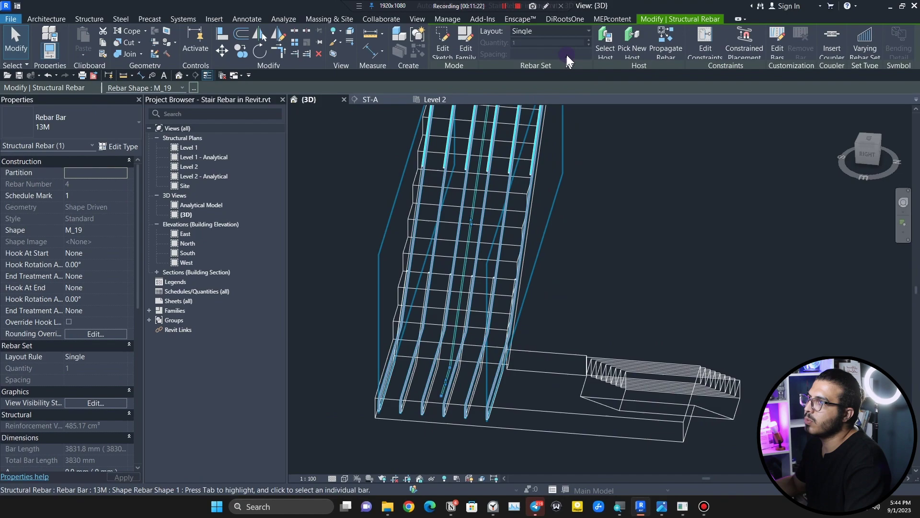
left_click(545, 34)
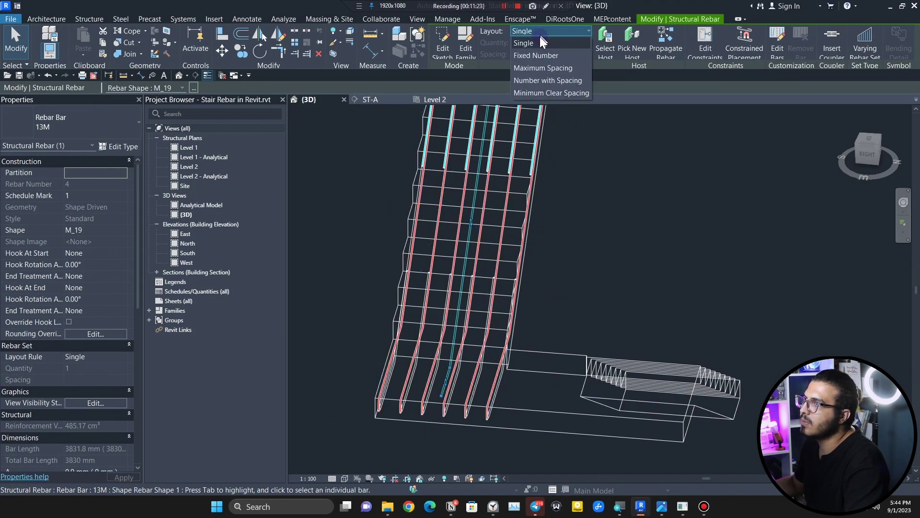
left_click(557, 67)
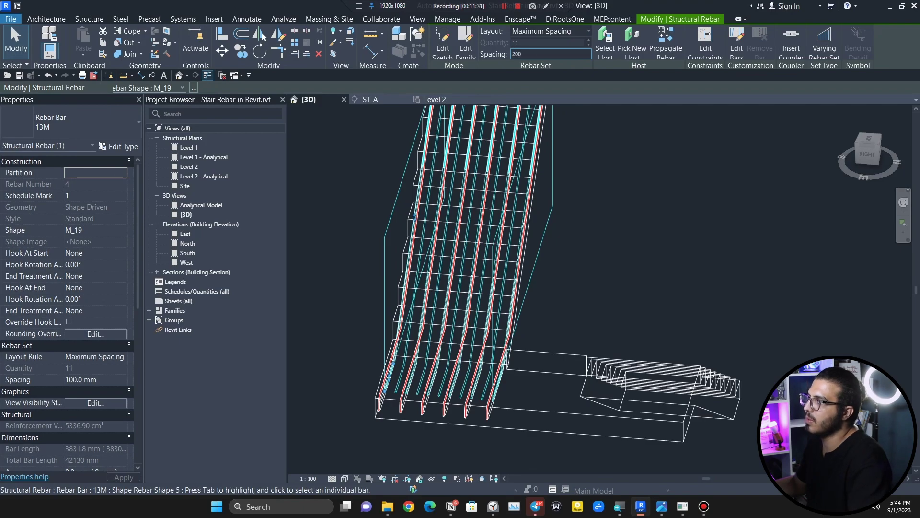
type("200")
key("Return")
left_click(591, 295)
- Select all rebar in the stair host, starting from the hooked rebar set at the underside of the upper landing
scroll(493, 419, "up", 4)
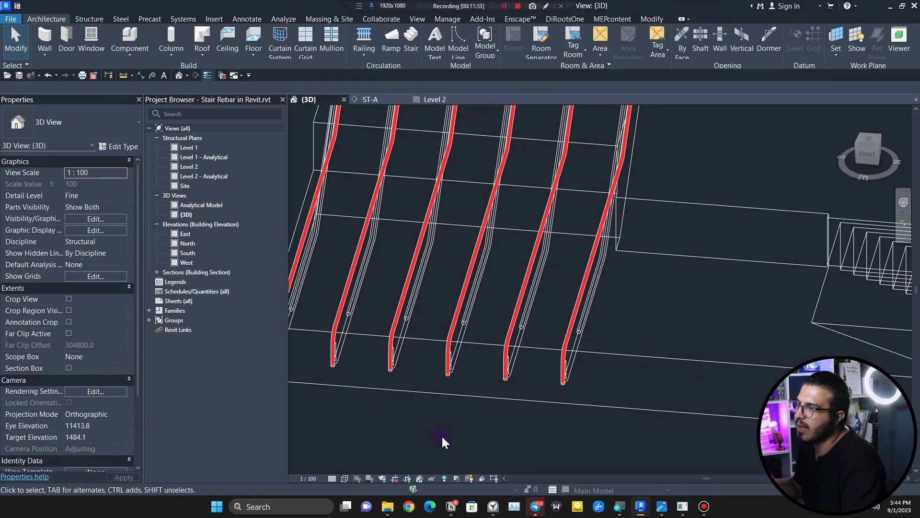
scroll(443, 436, "down", 3)
middle_click_drag(705, 355, 525, 287, "shift")
middle_click_drag(699, 245, 623, 422)
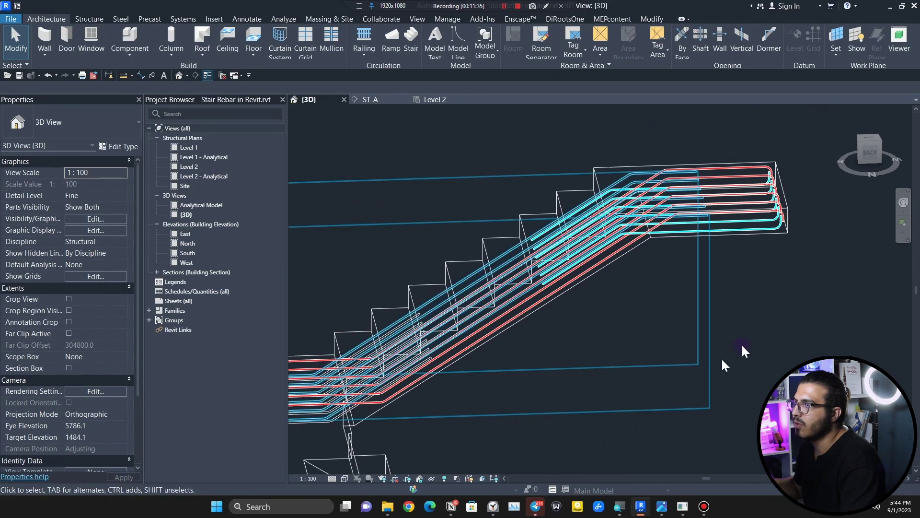
middle_click_drag(724, 365, 647, 428, "shift")
right_click(619, 209)
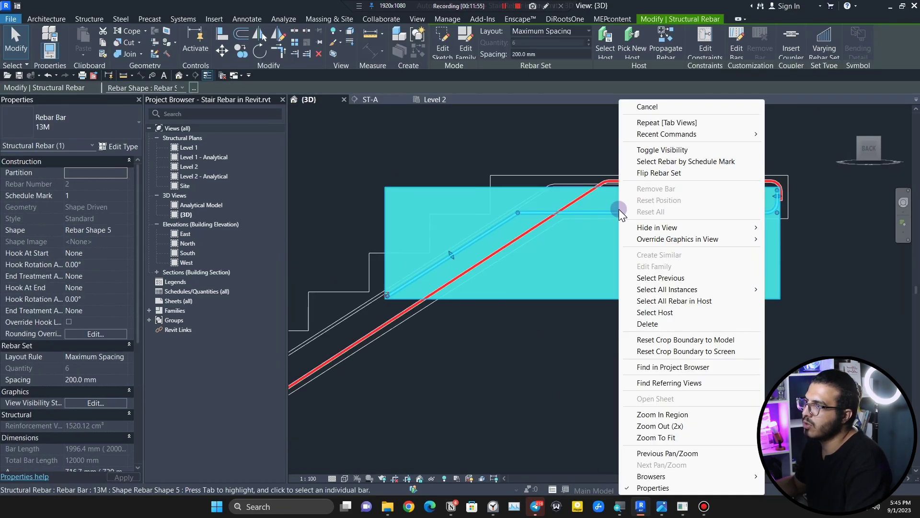
left_click(591, 239)
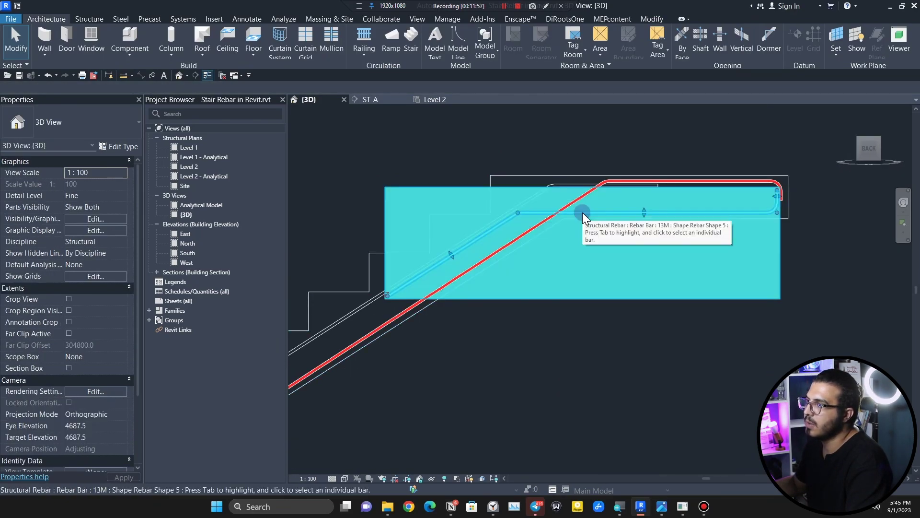
left_click(582, 212)
right_click(583, 212)
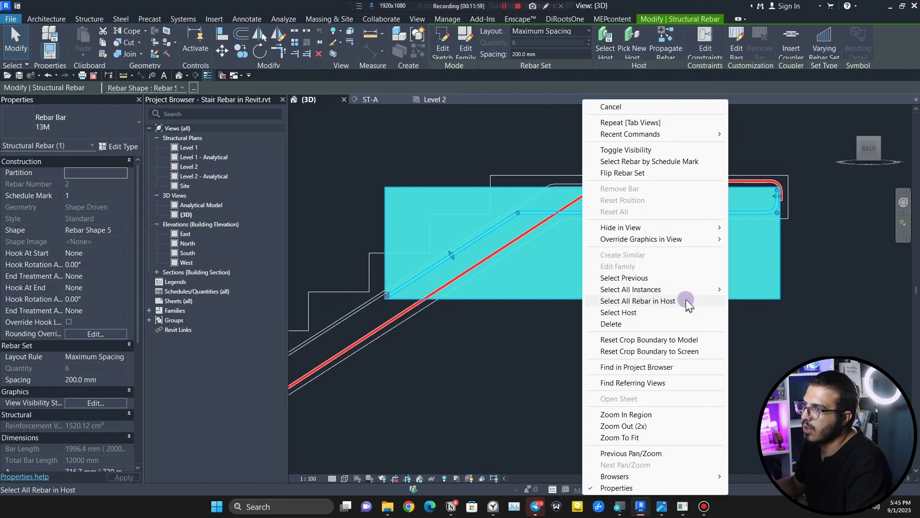
left_click(659, 301)
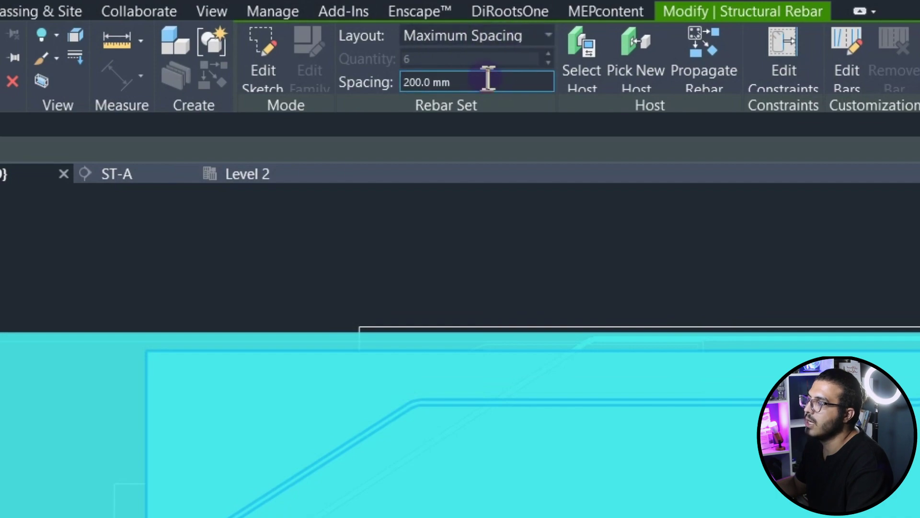
- Recolour the long bent rebar set orange in the 3D view, starting from its bar at the upper landing
left_click(571, 302)
scroll(571, 300, "down", 6)
scroll(573, 273, "up", 6)
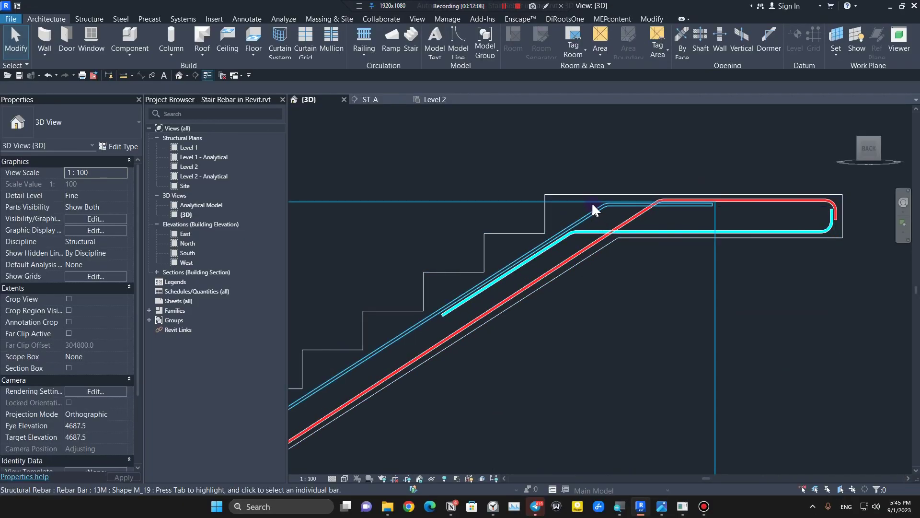
left_click(603, 205)
right_click(603, 205)
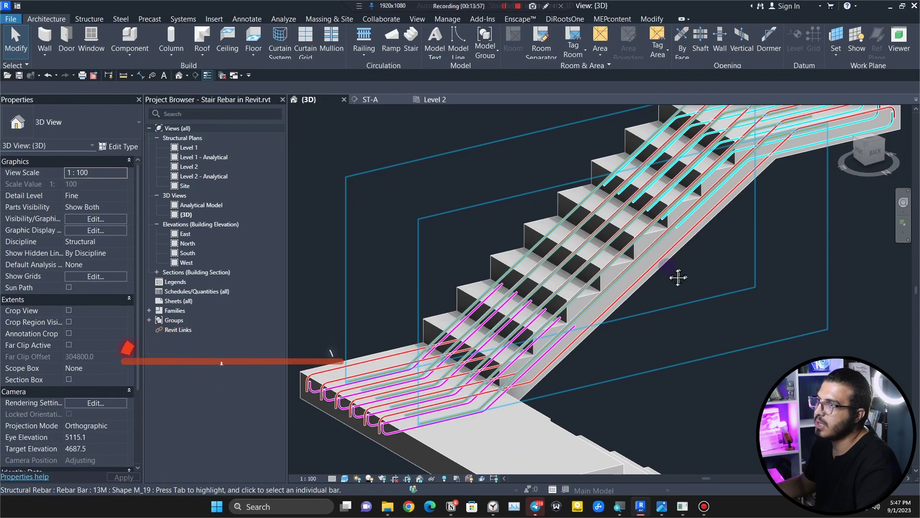
- Tile the open views with Level 2 above section ST-A and the 3D view beside them, and make ST-A active
middle_click_drag(679, 277, 555, 432, "shift")
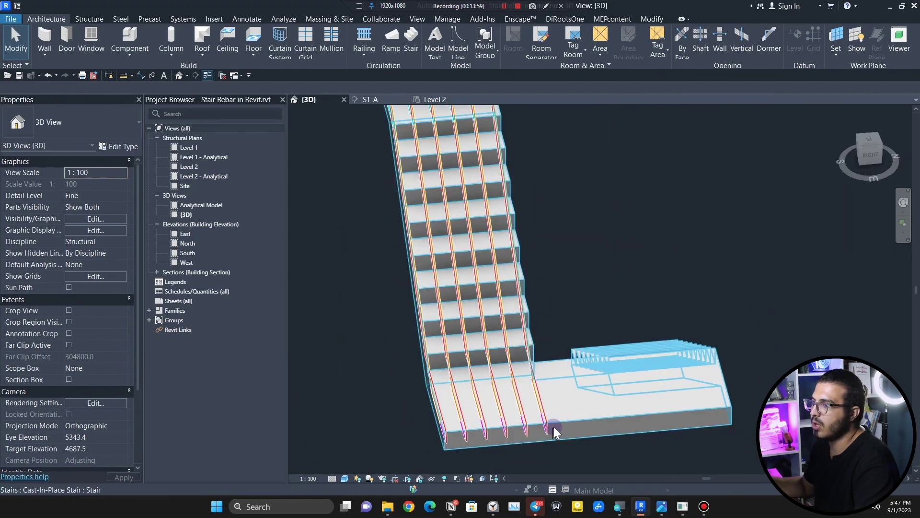
middle_click_drag(439, 353, 511, 345, "shift")
scroll(509, 376, "up", 5)
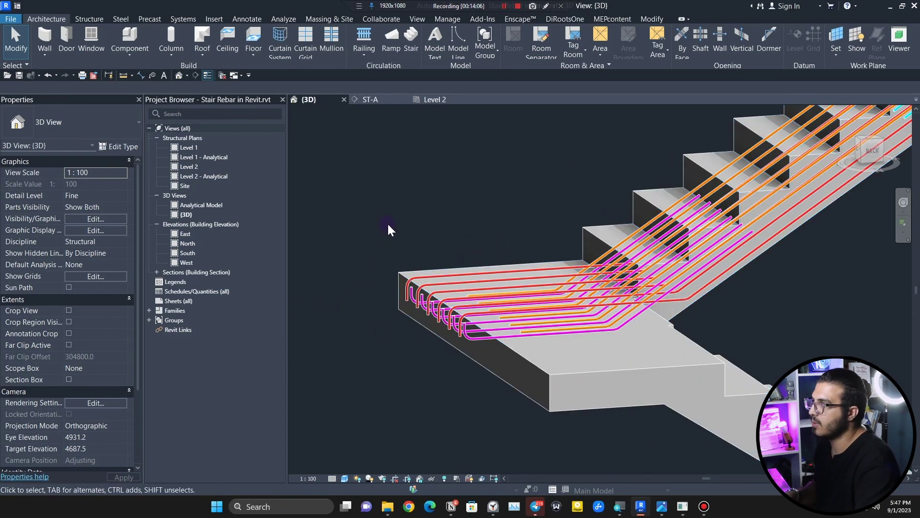
key("w")
key("t")
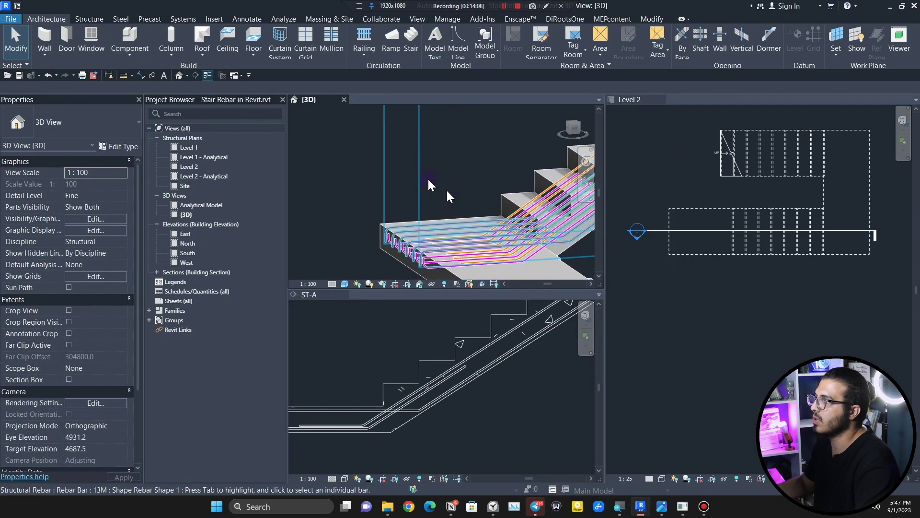
left_click_drag(297, 98, 362, 105)
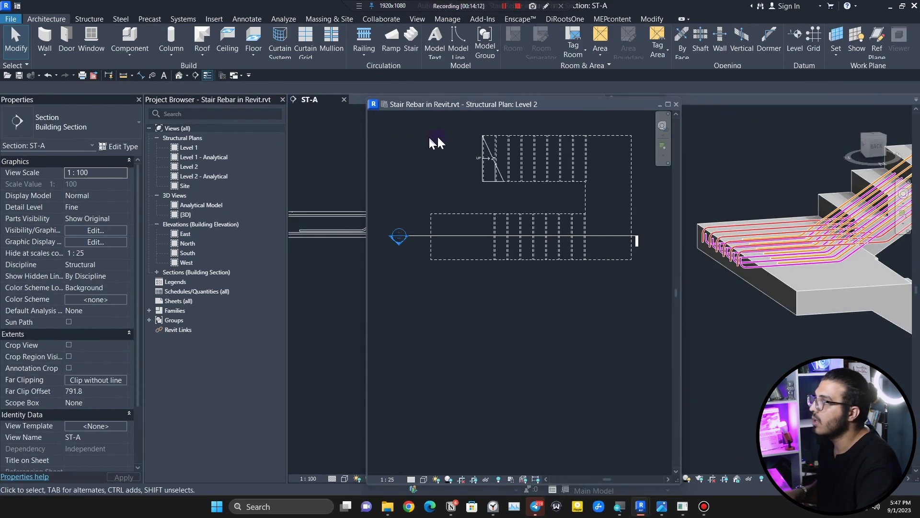
left_click_drag(433, 107, 407, 107)
scroll(799, 317, "down", 4)
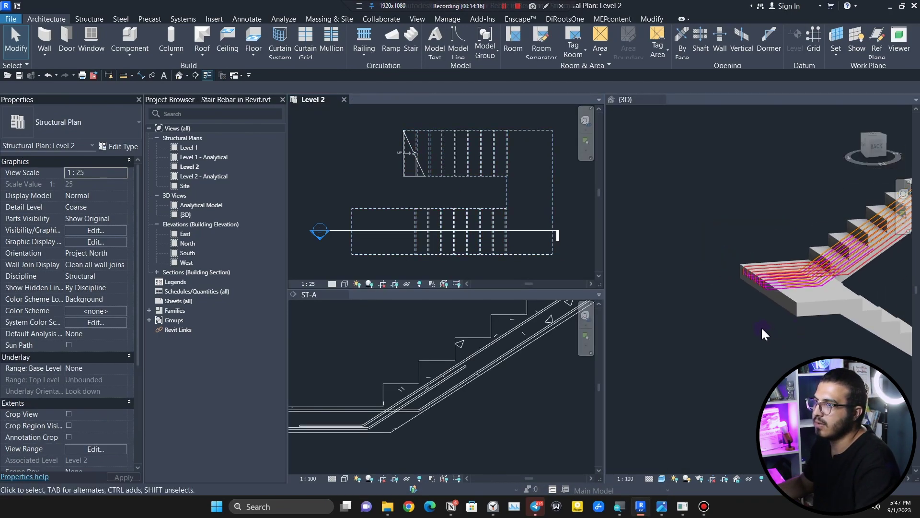
middle_click_drag(783, 348, 760, 344)
scroll(514, 408, "down", 5)
left_click(526, 409)
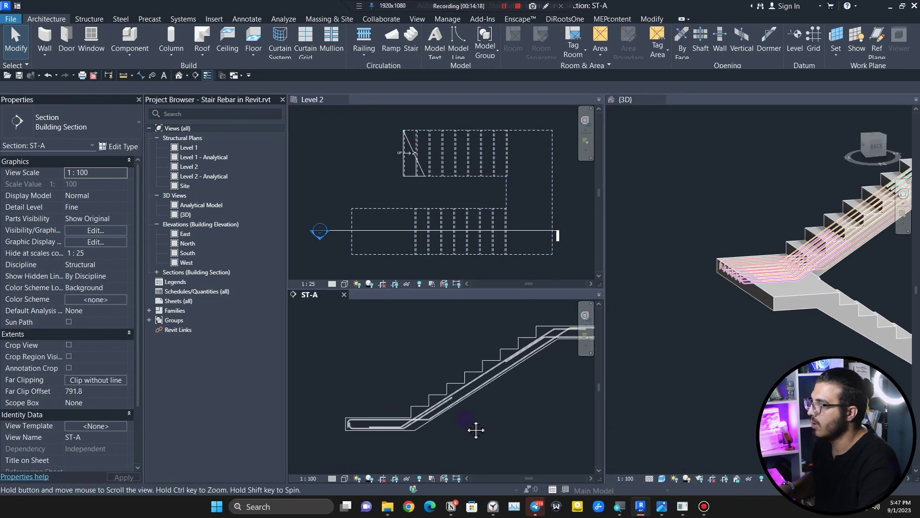
- Examine the hooked and lapped bars in section ST-A along the flight and at the edge of the lower landing
scroll(467, 424, "up", 2)
scroll(360, 437, "up", 3)
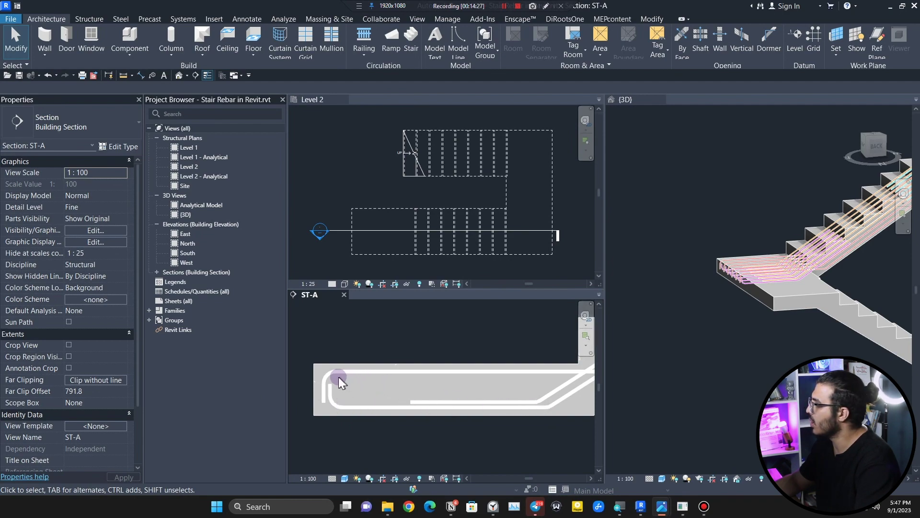
scroll(570, 378, "down", 2)
middle_click_drag(472, 411, 265, 448)
scroll(432, 386, "down", 2)
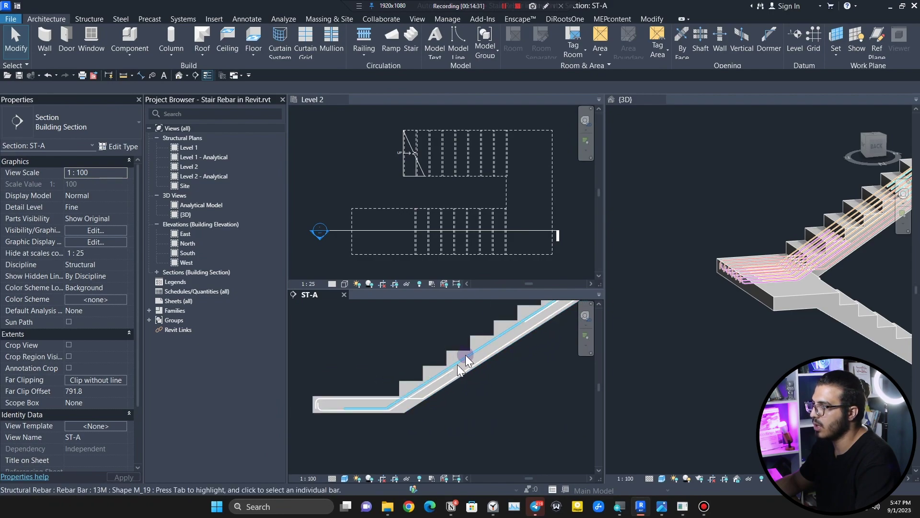
middle_click_drag(545, 315, 386, 410)
scroll(422, 377, "up", 4)
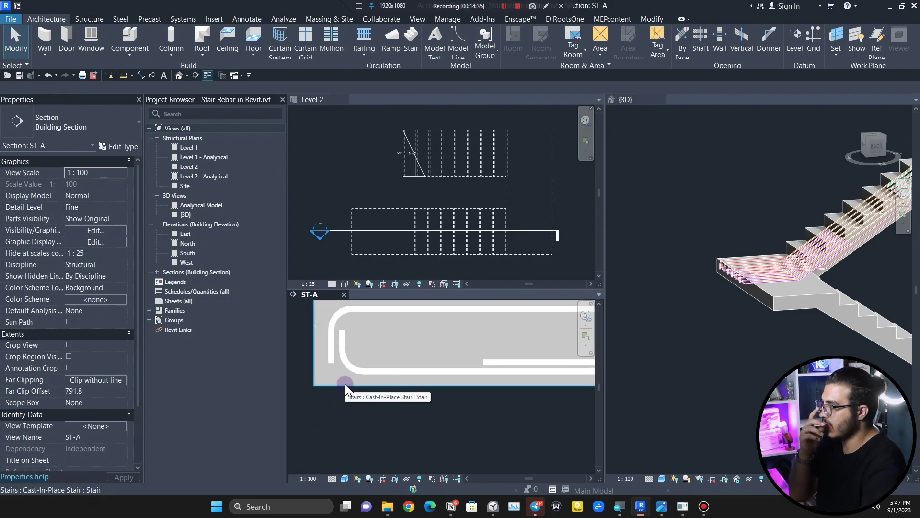
scroll(415, 379, "down", 2)
middle_click_drag(422, 381, 349, 385)
- Start placing 13M rebar in the stair within section ST-A, using the straight shape M_00
left_click(403, 350)
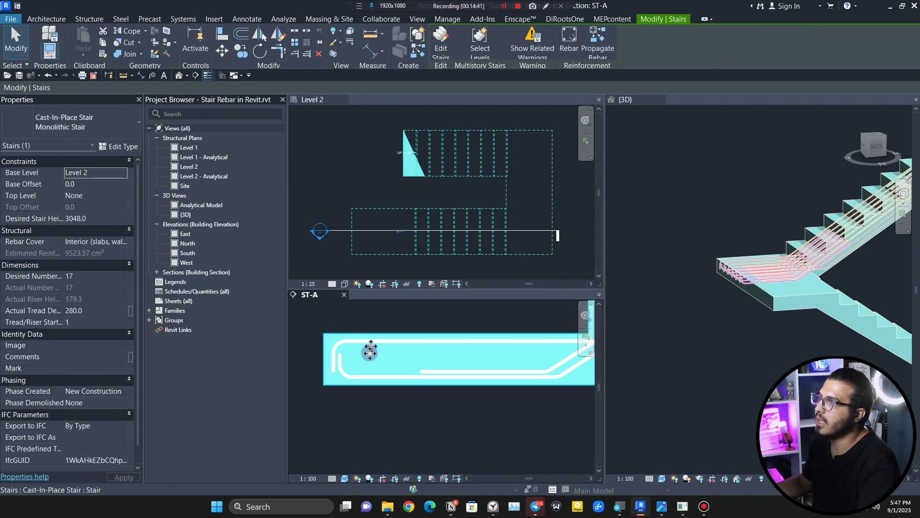
left_click(570, 43)
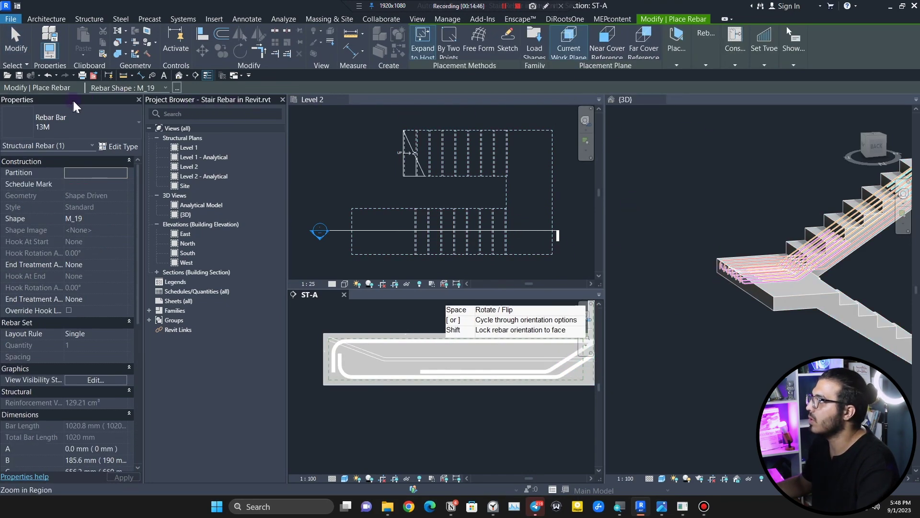
left_click(180, 92)
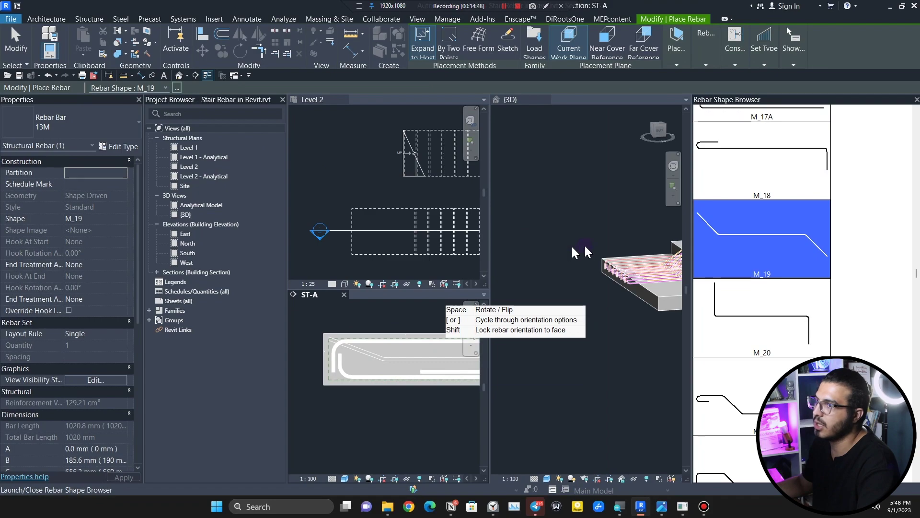
scroll(799, 304, "up", 10)
scroll(750, 357, "up", 5)
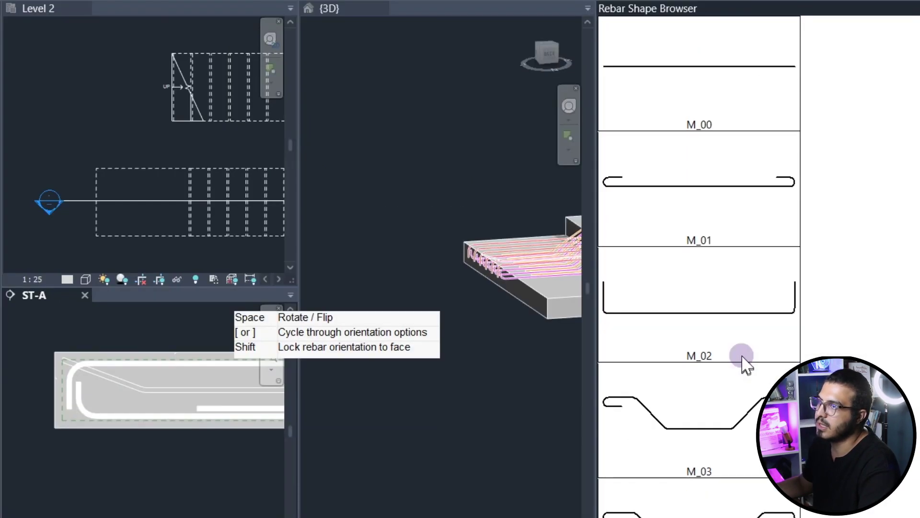
left_click(698, 66)
scroll(88, 431, "up", 3)
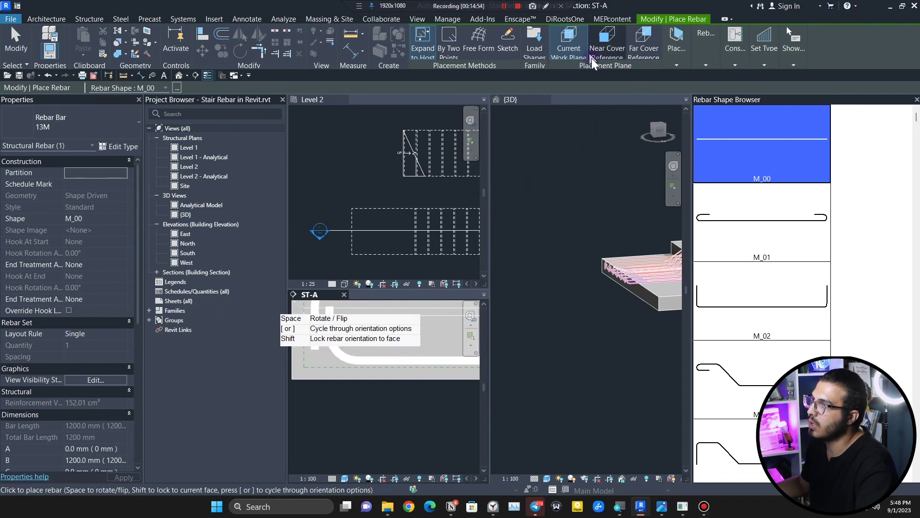
- Place one straight bar perpendicular to the cover, just above the hooked bar's bend in the lower landing
left_click(680, 65)
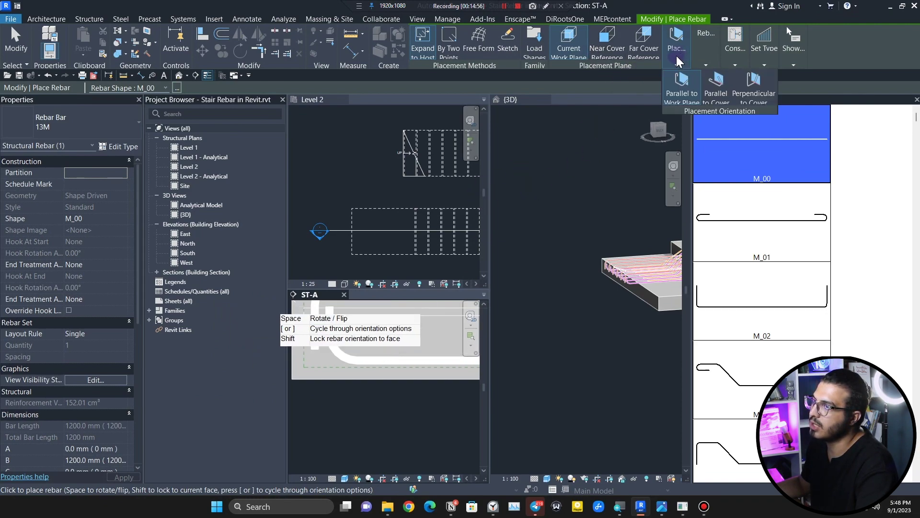
left_click(753, 86)
scroll(358, 349, "up", 4)
scroll(358, 355, "down", 4)
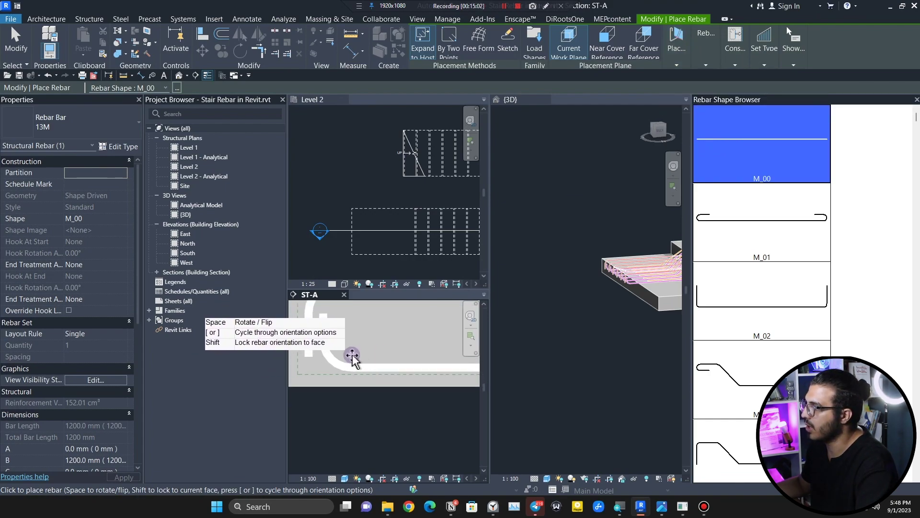
key("Escape")
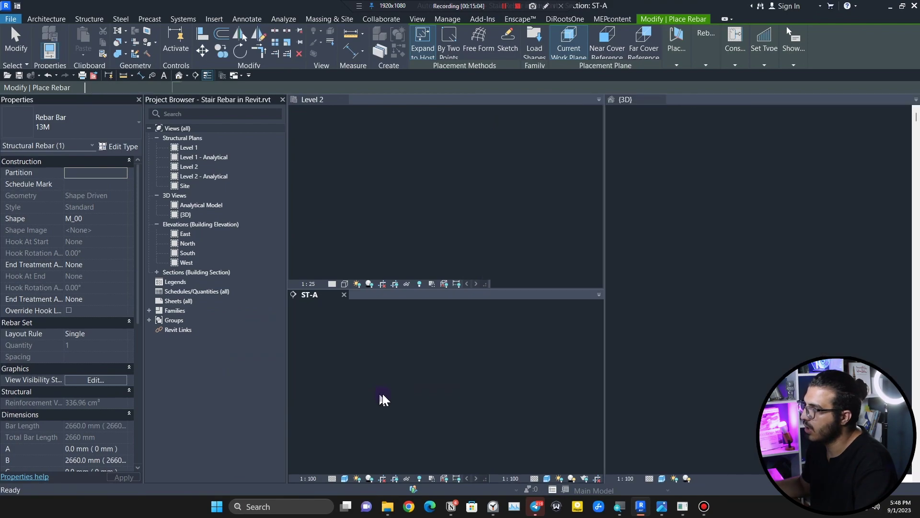
scroll(356, 366, "up", 4)
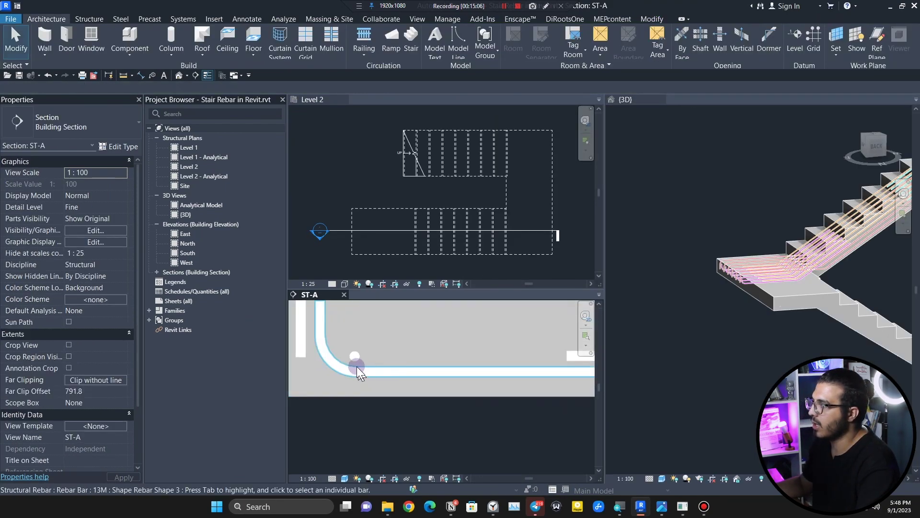
- Distribute the straight bar with the Maximum Spacing layout at 200 mm and change its type to 10M
left_click(350, 358)
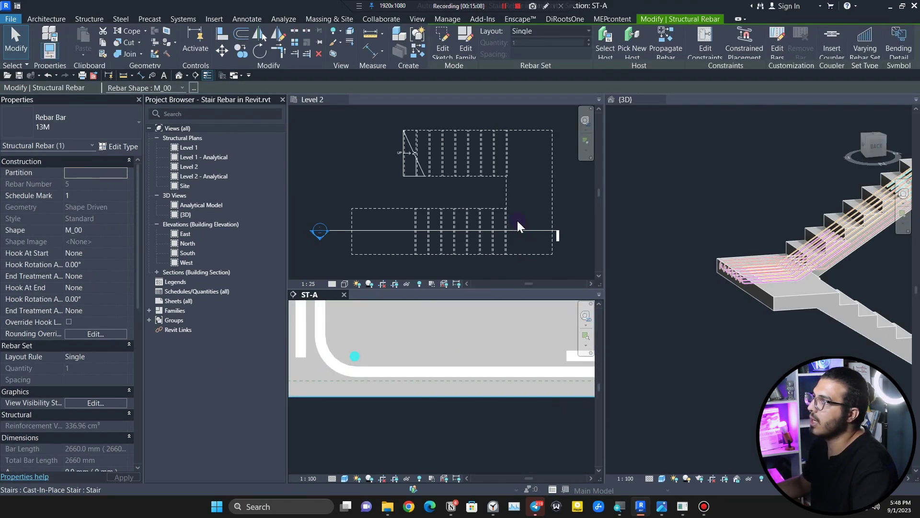
left_click(553, 30)
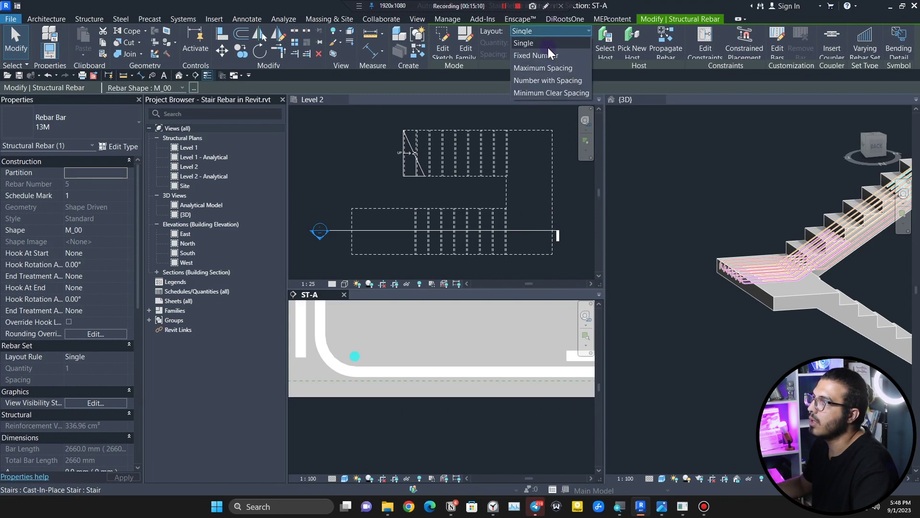
left_click(551, 67)
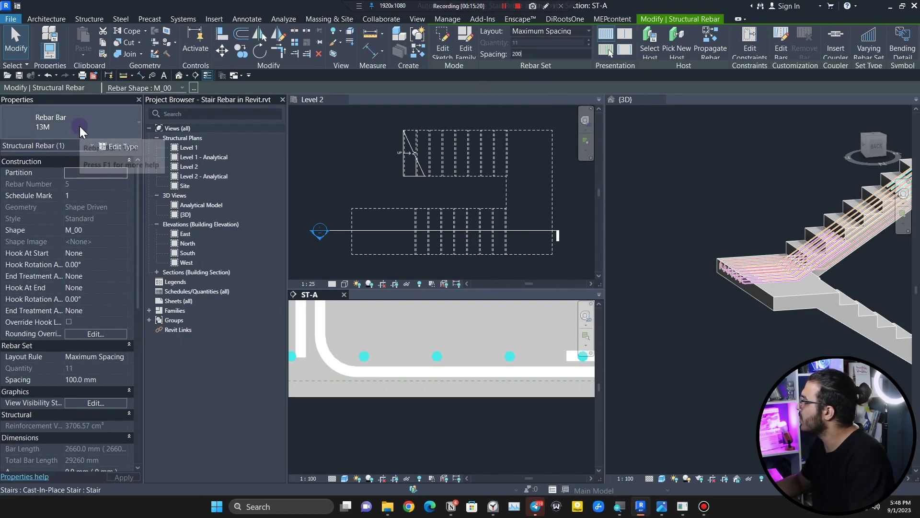
left_click(96, 121)
left_click(79, 177)
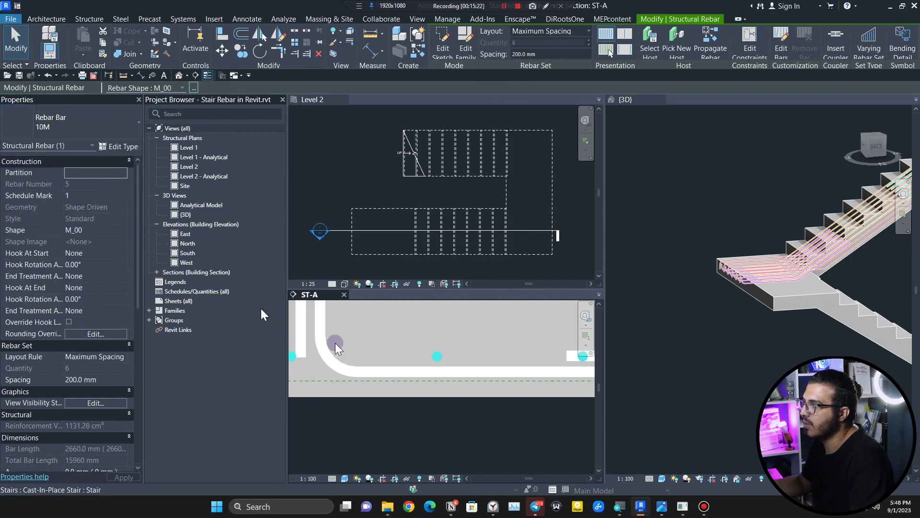
left_click(388, 375)
- Pull the start of the 10M bar distribution inward to the inside of the hooked bar's bend at the landing edge
scroll(373, 396, "down", 2)
scroll(375, 386, "up", 4)
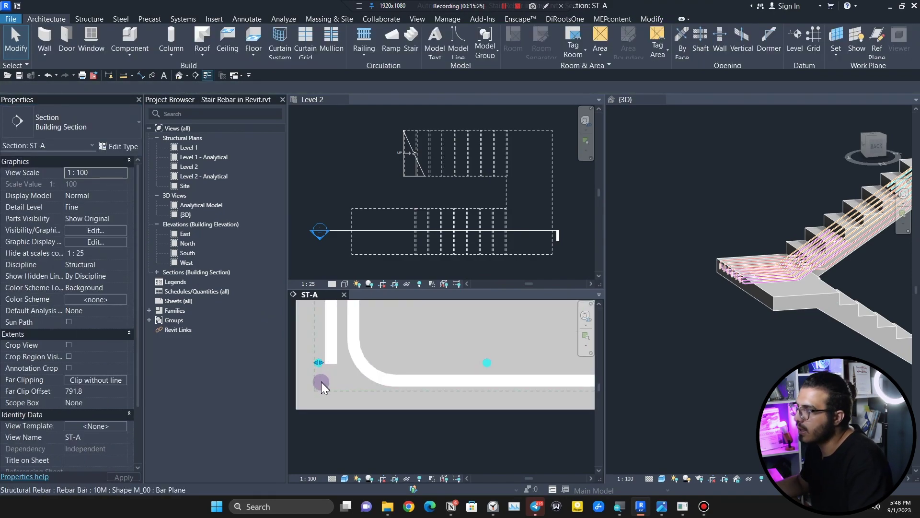
left_click(315, 363)
left_click_drag(327, 365, 385, 366)
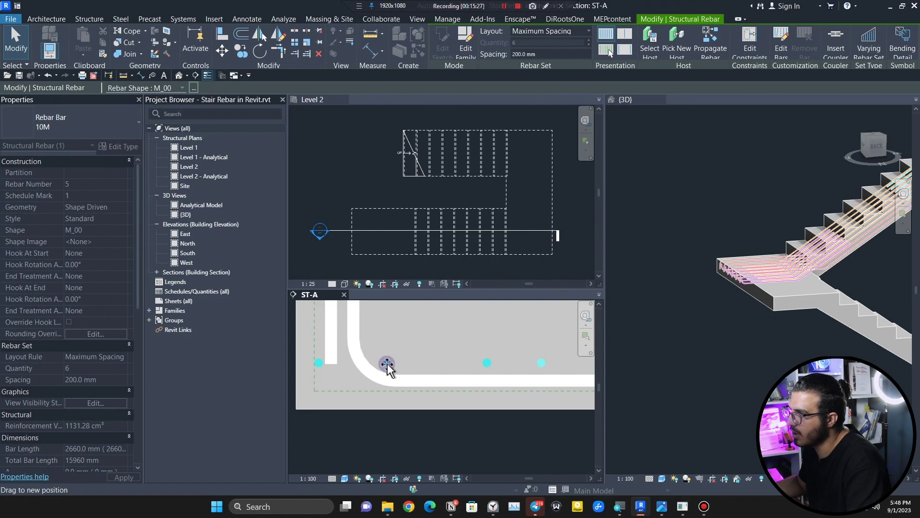
scroll(410, 421, "down", 5)
- Pull the other end of the 10M distribution back to where the landing bars bend up into the flight
middle_click_drag(550, 451, 471, 435)
scroll(488, 403, "up", 6)
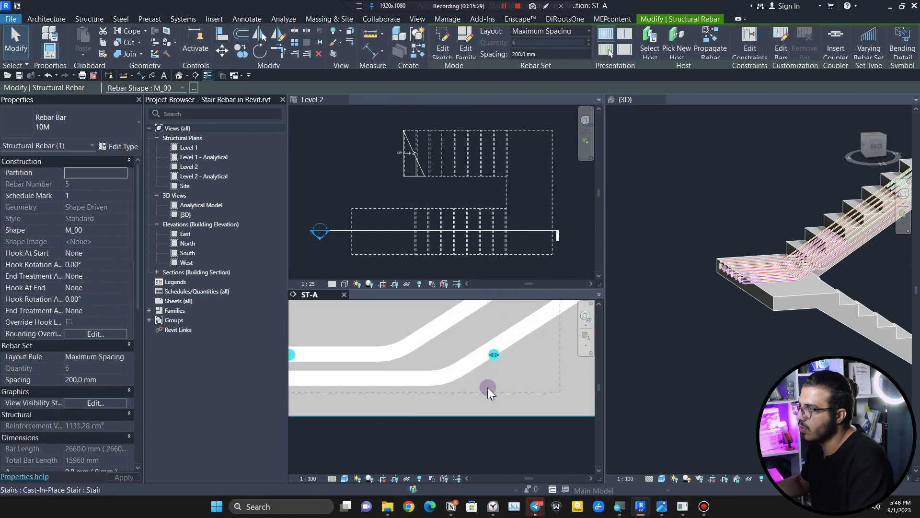
left_click_drag(443, 359, 444, 359)
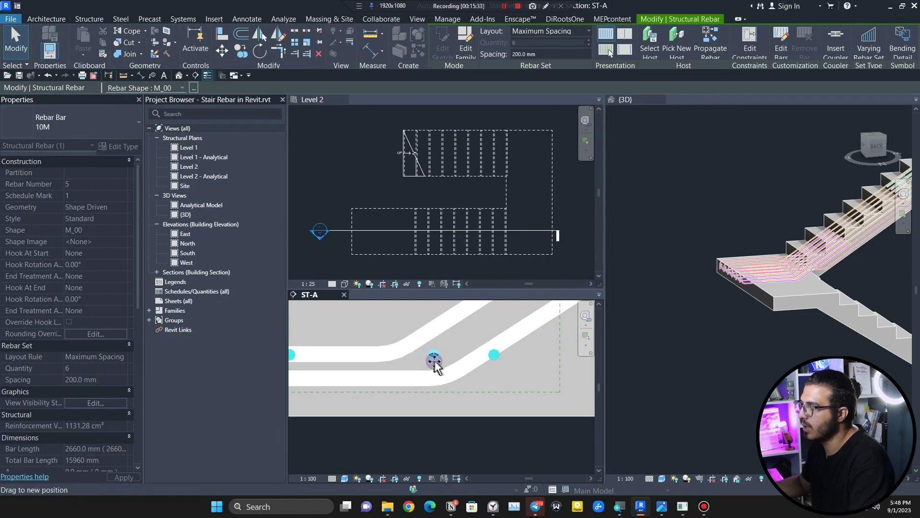
left_click_drag(437, 361, 436, 358)
scroll(436, 358, "down", 3)
left_click(483, 387)
scroll(435, 383, "down", 2)
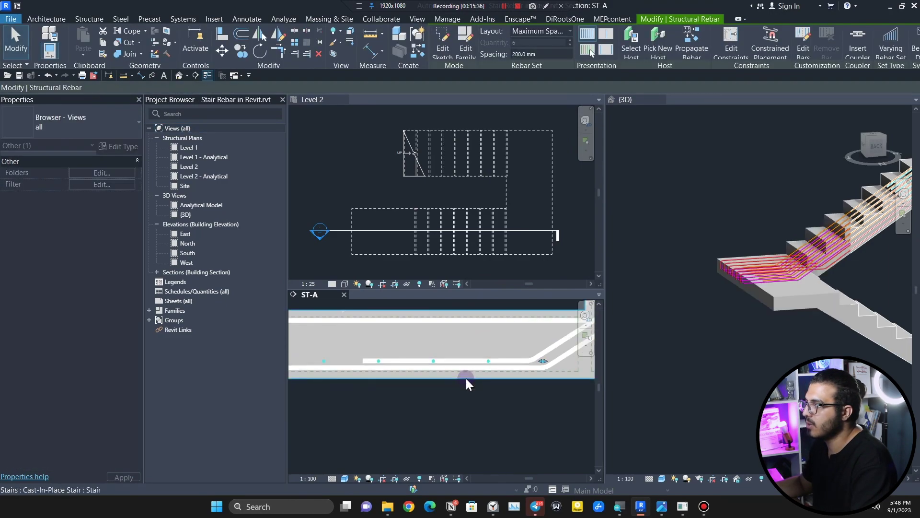
- Nudge the 10M bar set vertically until it rests on the hooked bar's lower horizontal leg in the landing
scroll(466, 378, "down", 2)
scroll(385, 379, "up", 4)
key("Escape")
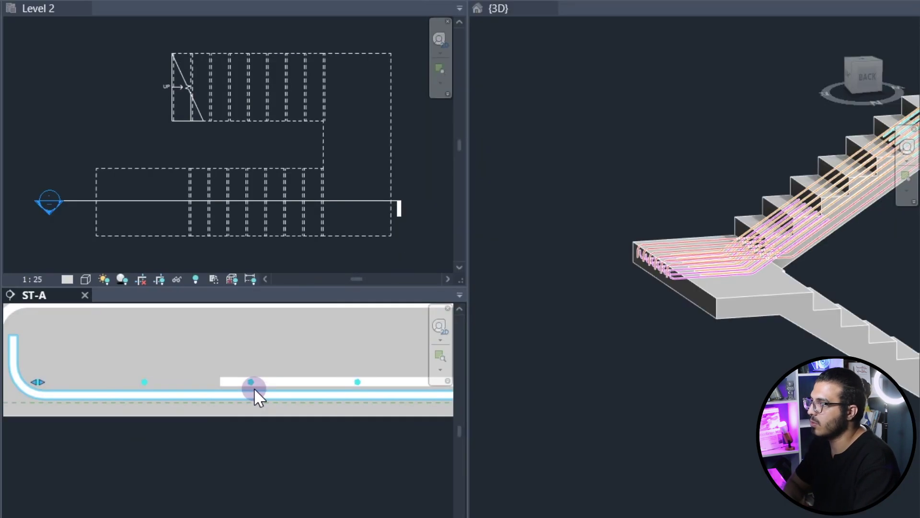
scroll(460, 362, "up", 3)
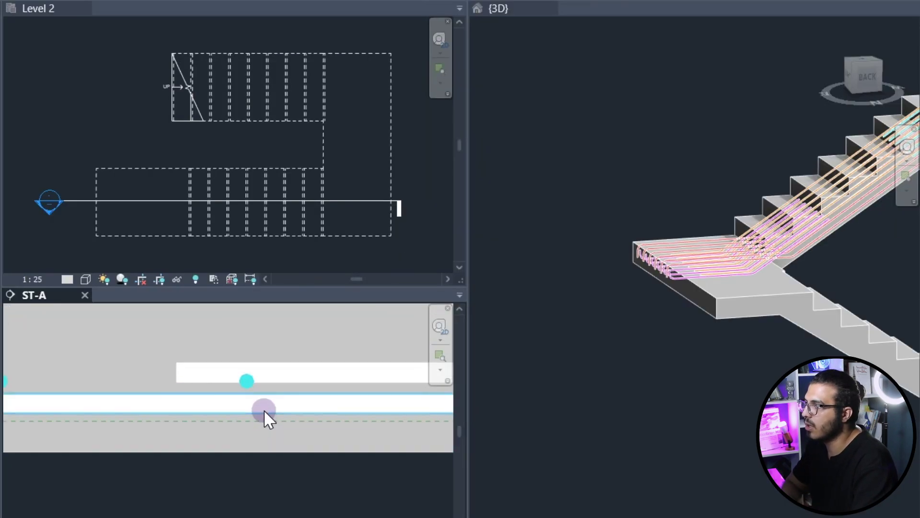
scroll(263, 409, "up", 3)
middle_click_drag(96, 406, 367, 426)
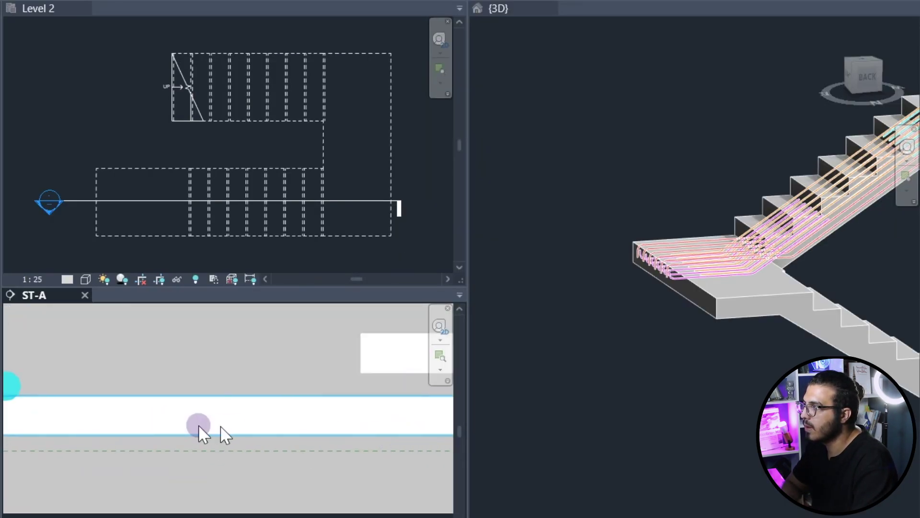
scroll(192, 426, "down", 2)
middle_click_drag(192, 428, 287, 460)
scroll(146, 426, "up", 3)
key("Up")
scroll(146, 428, "down", 8)
- Move the inner bent bar set up in the lower landing so it clears the 10M distribution bars
scroll(206, 417, "up", 3)
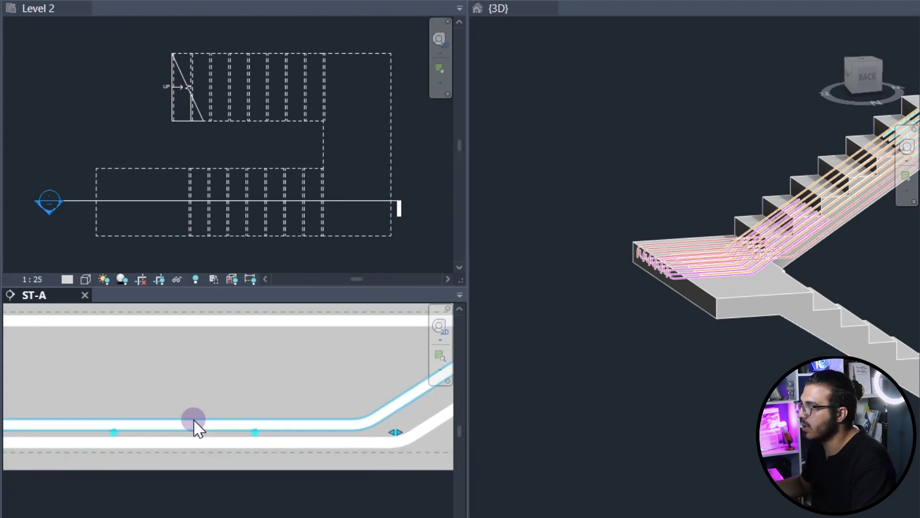
left_click(136, 425)
scroll(138, 430, "up", 3)
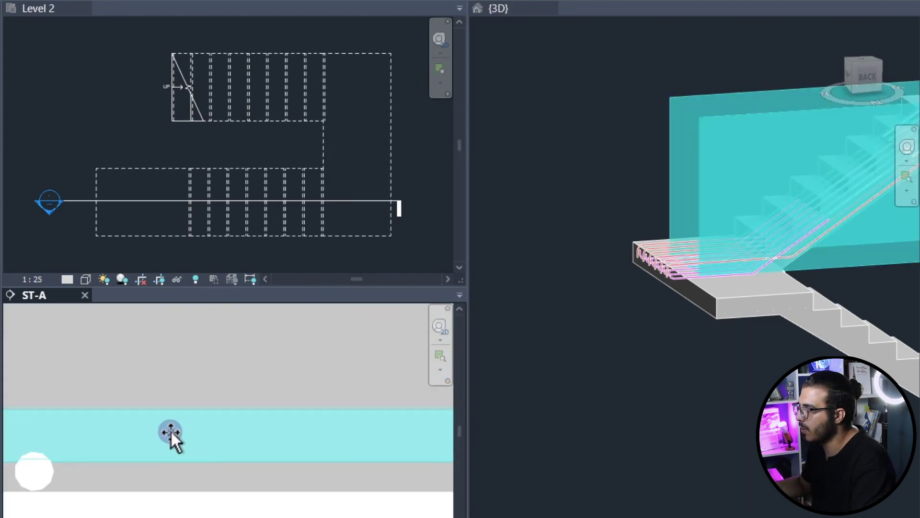
left_click(193, 465)
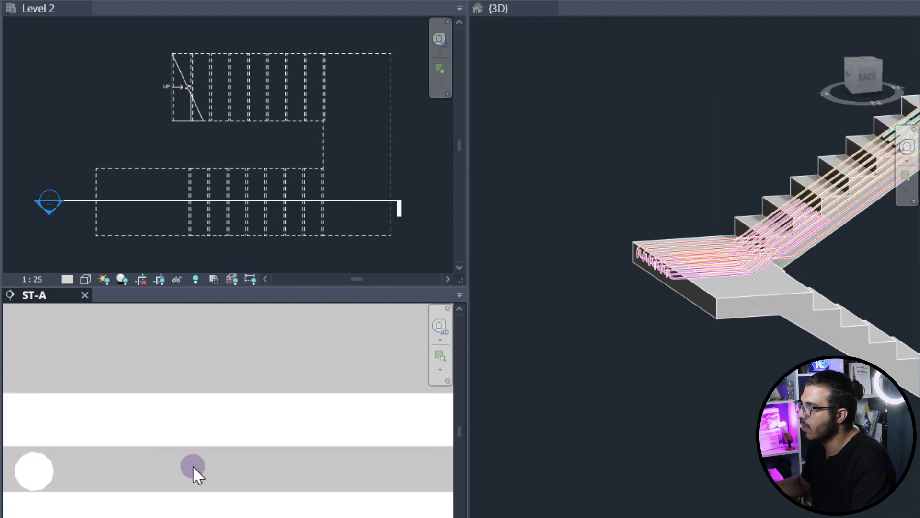
- Change the lower distribution bar set in the landing to the 13M rebar type
scroll(193, 466, "down", 3)
scroll(220, 477, "down", 3)
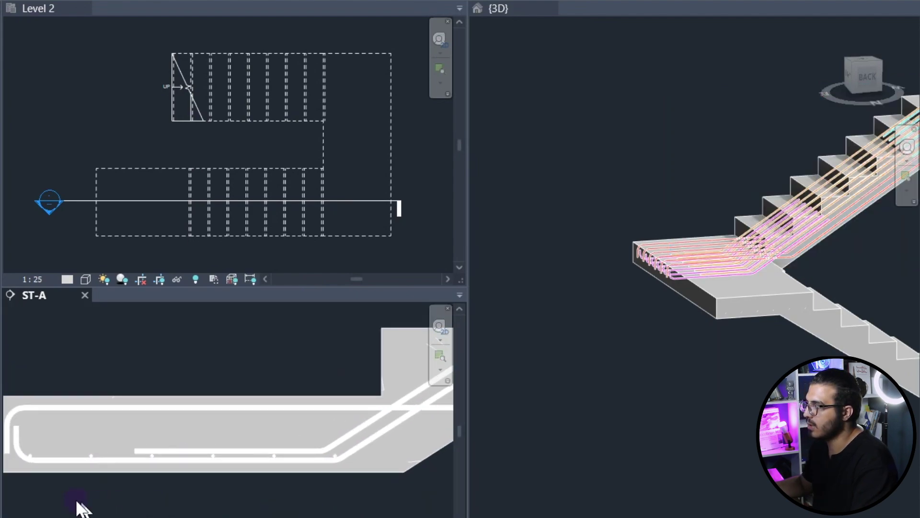
scroll(143, 468, "up", 5)
left_click(181, 441)
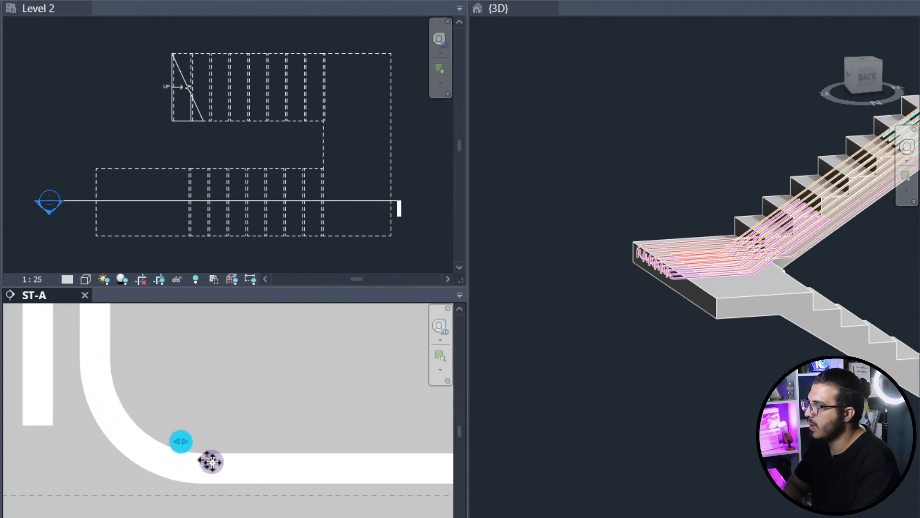
middle_click_drag(211, 462, 96, 460)
scroll(95, 459, "down", 2)
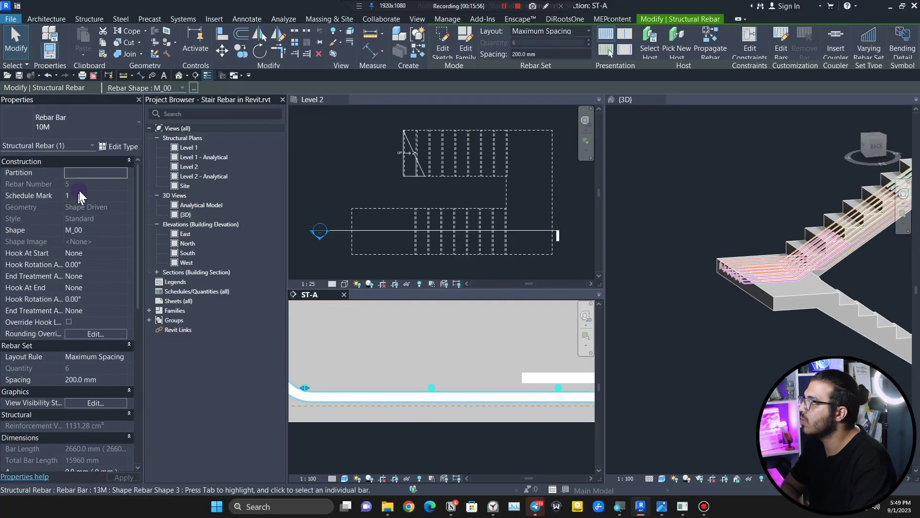
left_click(87, 126)
left_click(57, 186)
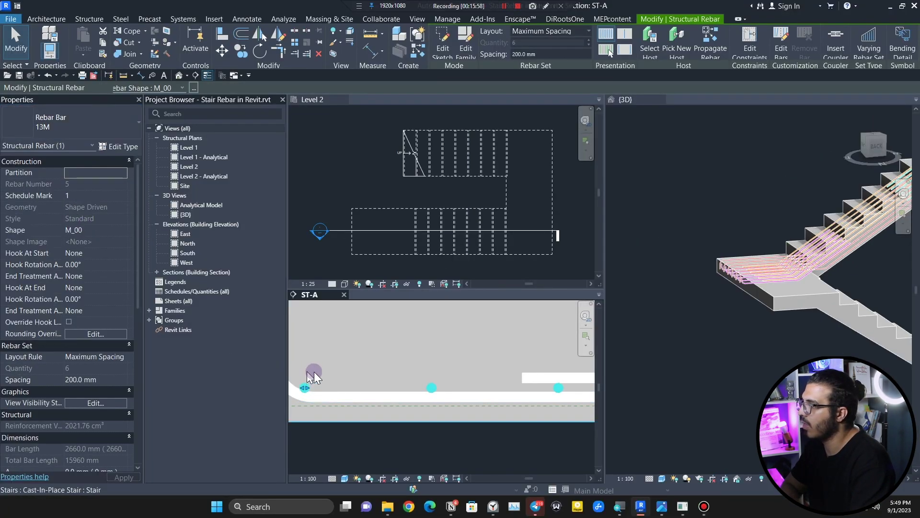
left_click(402, 446)
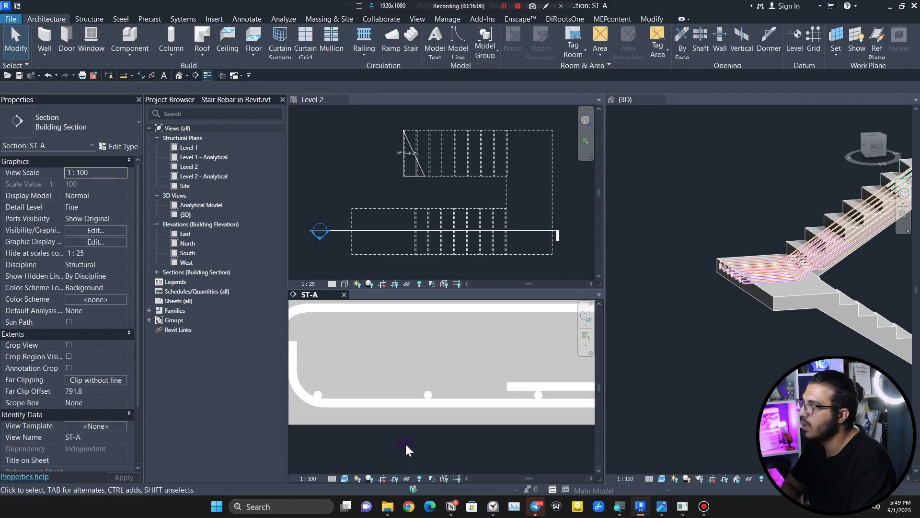
- Shift the start of the 13M set inward past the hooked bar's bend so the bars rest on its lower leg
scroll(363, 416, "up", 2)
left_click(365, 400)
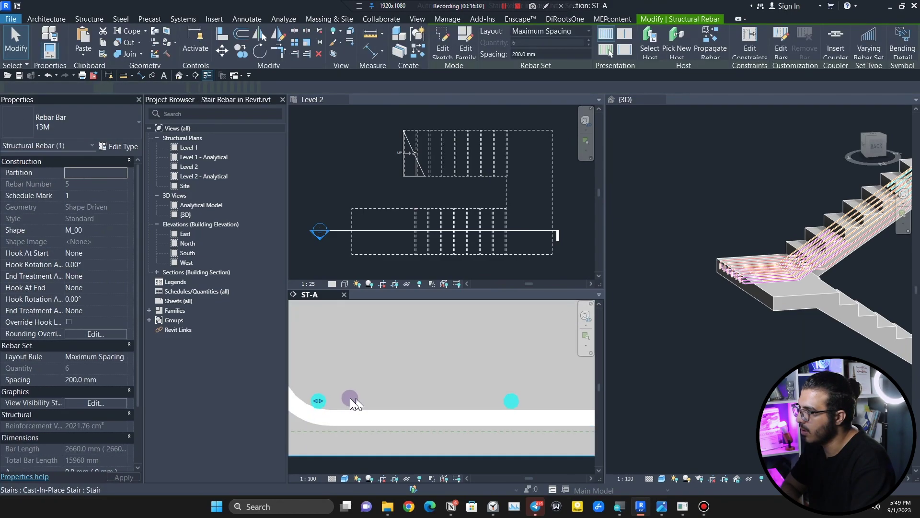
scroll(383, 433, "down", 2)
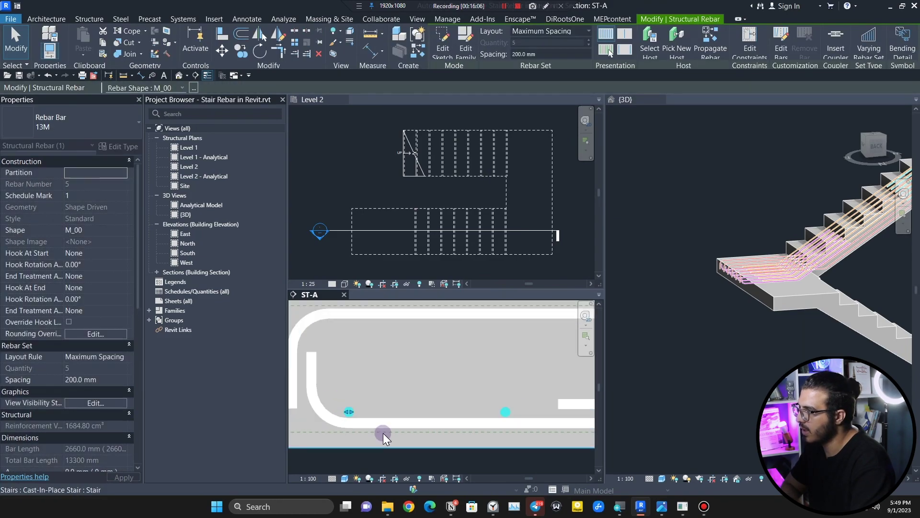
middle_click_drag(494, 422, 294, 416)
left_click(419, 393)
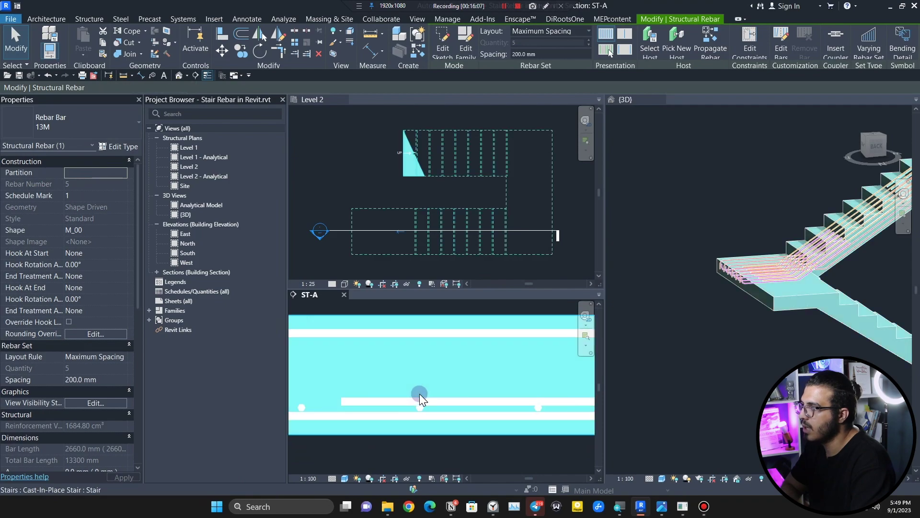
left_click(458, 451)
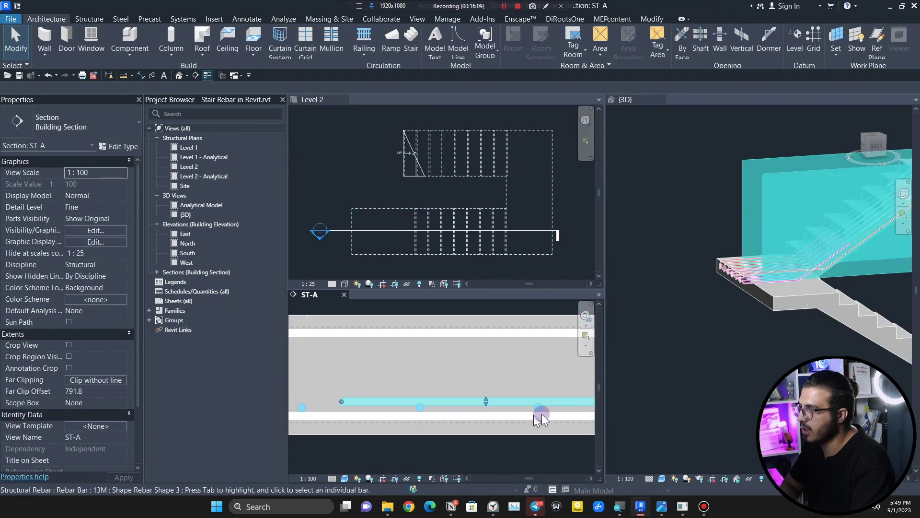
- Move the inner bent bar set up so its landing leg clears the 13M distribution bars
left_click(470, 409)
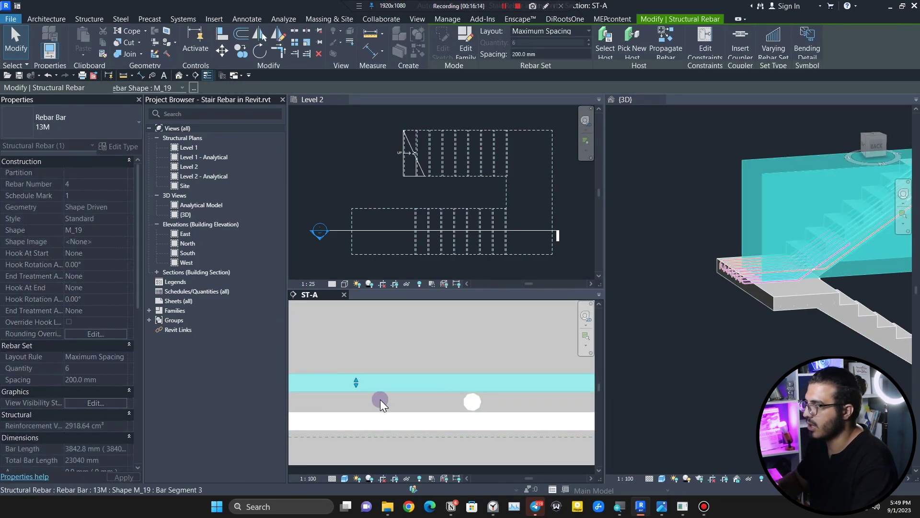
scroll(381, 401, "down", 2)
left_click(424, 435)
middle_click_drag(356, 433, 406, 421)
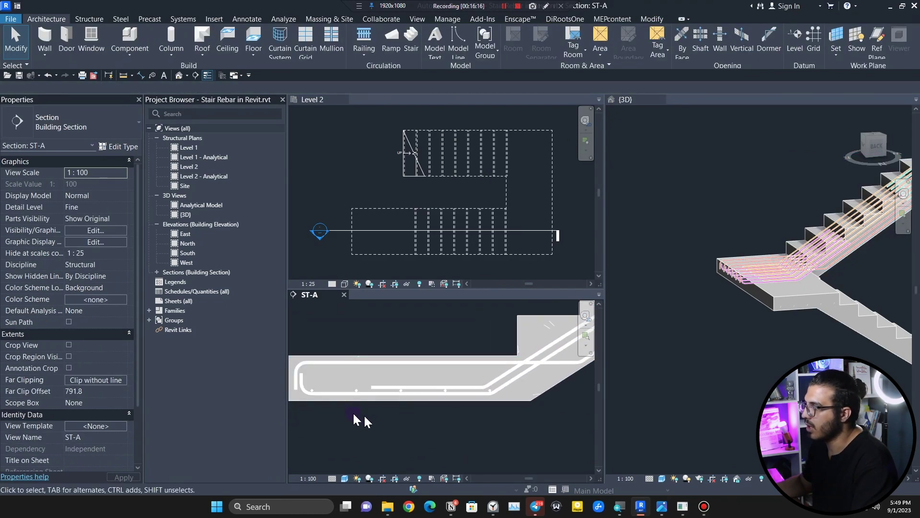
- Copy the 13M distribution set vertically to just below the upper hooked bar in the landing
middle_click_drag(345, 414, 387, 431)
scroll(363, 403, "up", 3)
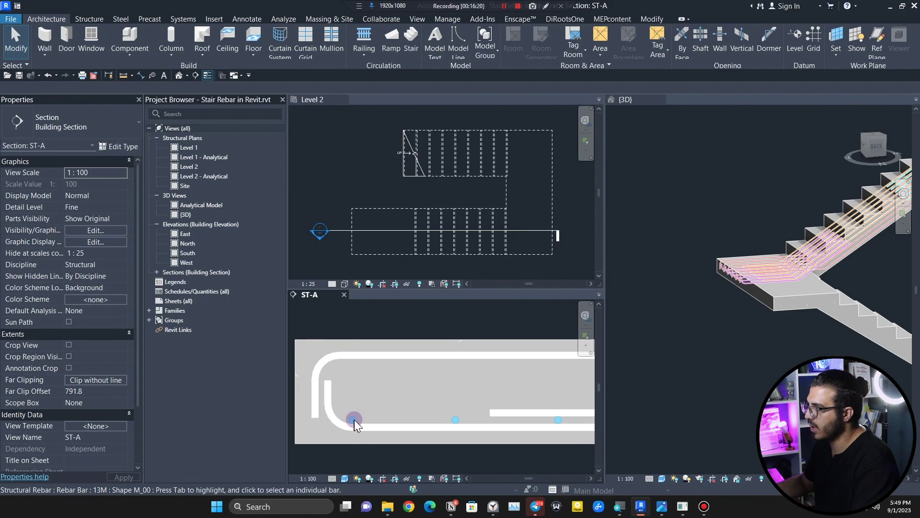
left_click(361, 421)
scroll(390, 405, "up", 2)
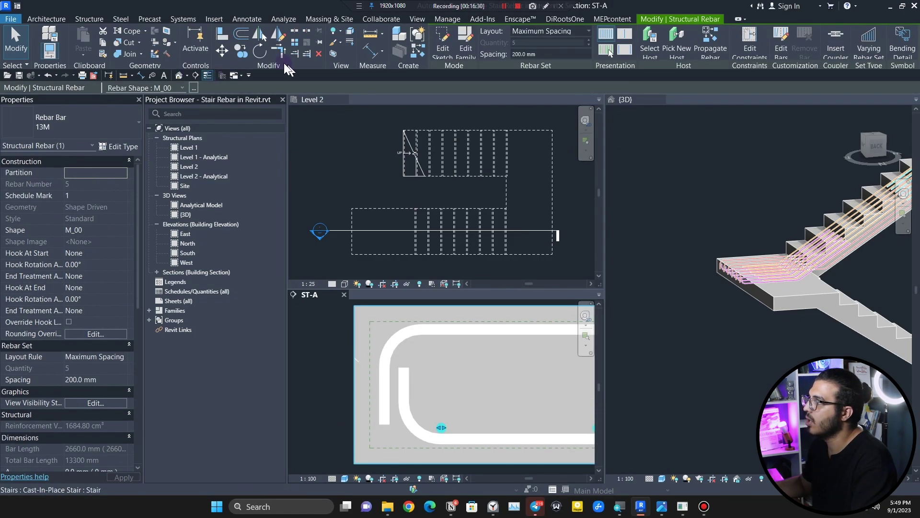
left_click(241, 50)
left_click(441, 427)
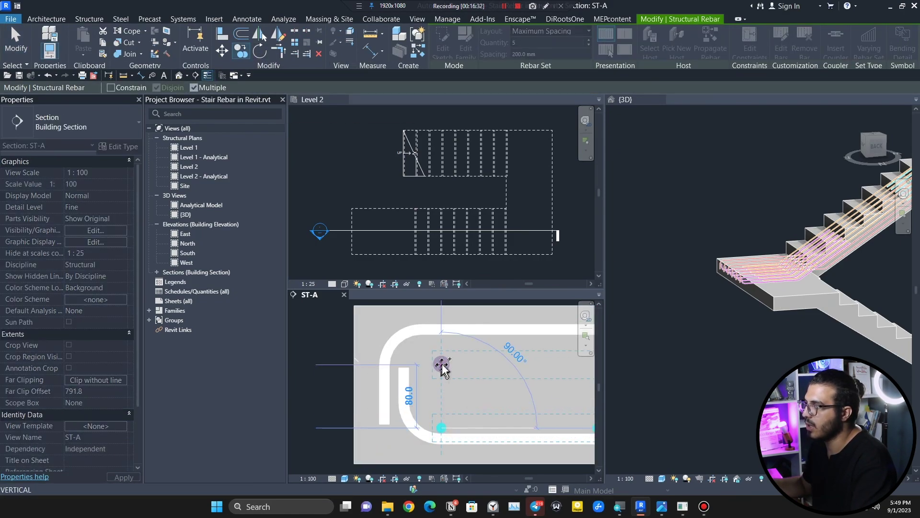
key("Escape")
key("Escape")
scroll(448, 348, "up", 2)
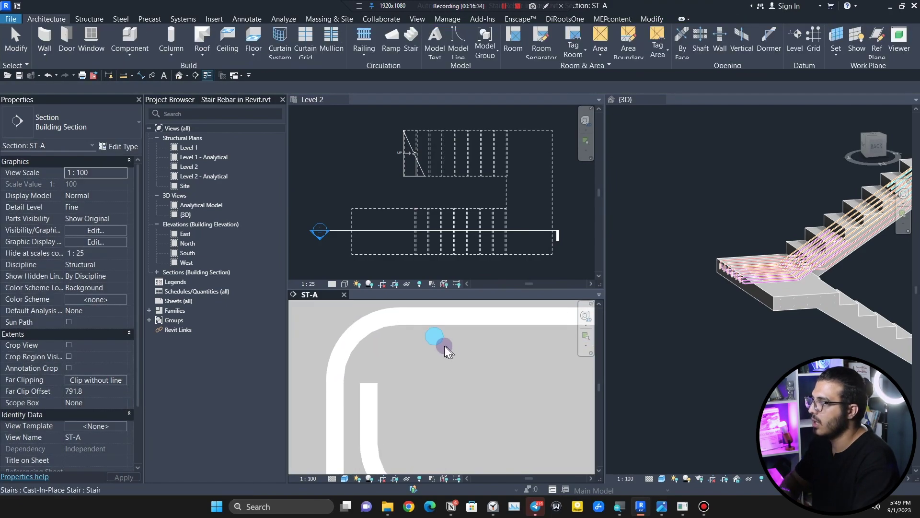
- Fit the copied 13M set against the underside of the upper bar and extend its far end to the crossing with the flight bars
left_click(440, 343)
scroll(459, 363, "down", 3)
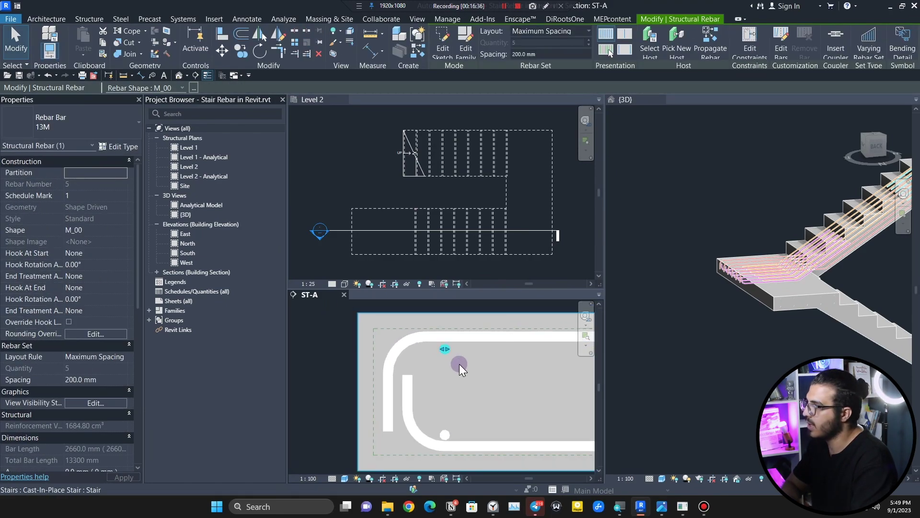
scroll(510, 398, "up", 3)
middle_click_drag(451, 396, 378, 408)
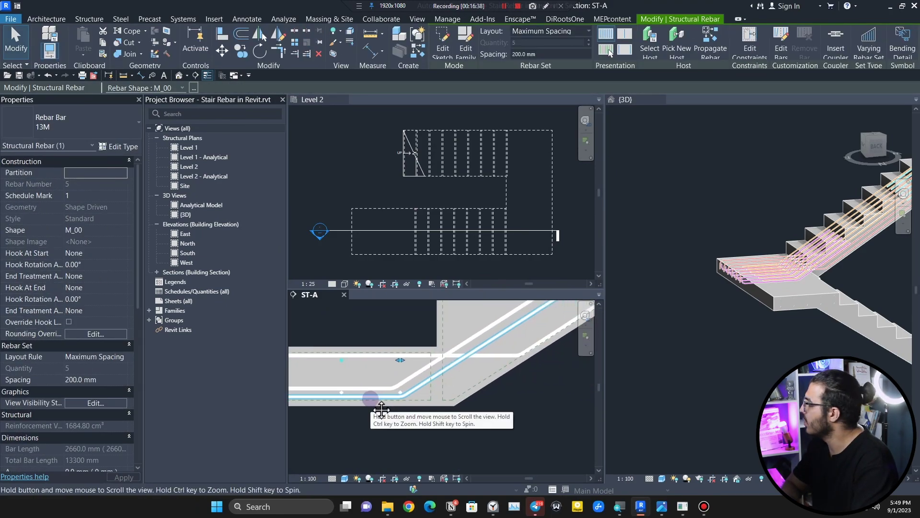
scroll(370, 399, "up", 3)
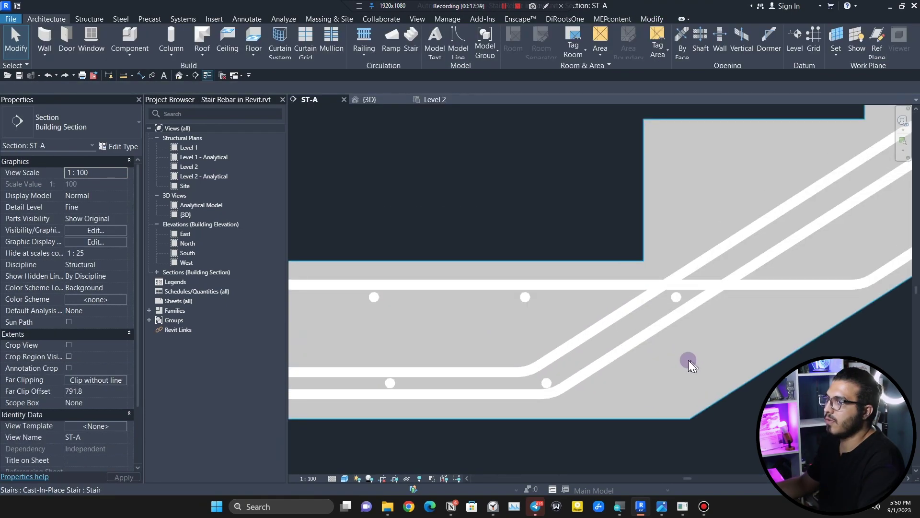
- Edit the upper 13M set's individual bars and remove the last one, at the crossing with the flight bars
scroll(502, 334, "down", 2)
scroll(509, 323, "down", 4)
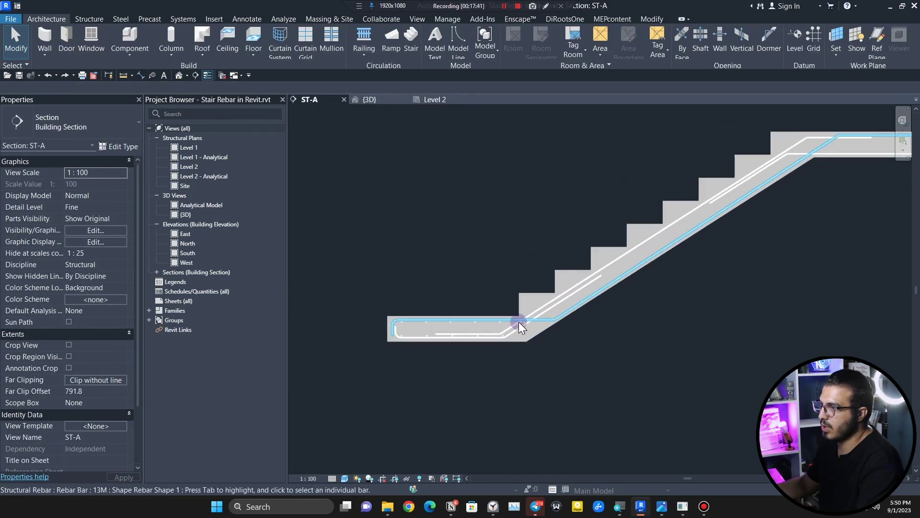
middle_click_drag(519, 321, 442, 384)
scroll(442, 379, "up", 3)
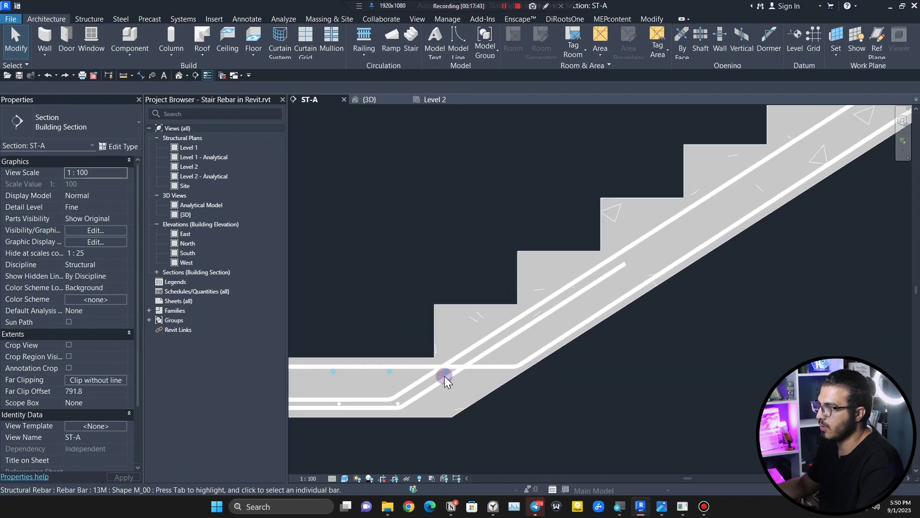
scroll(444, 376, "down", 3)
scroll(439, 373, "up", 8)
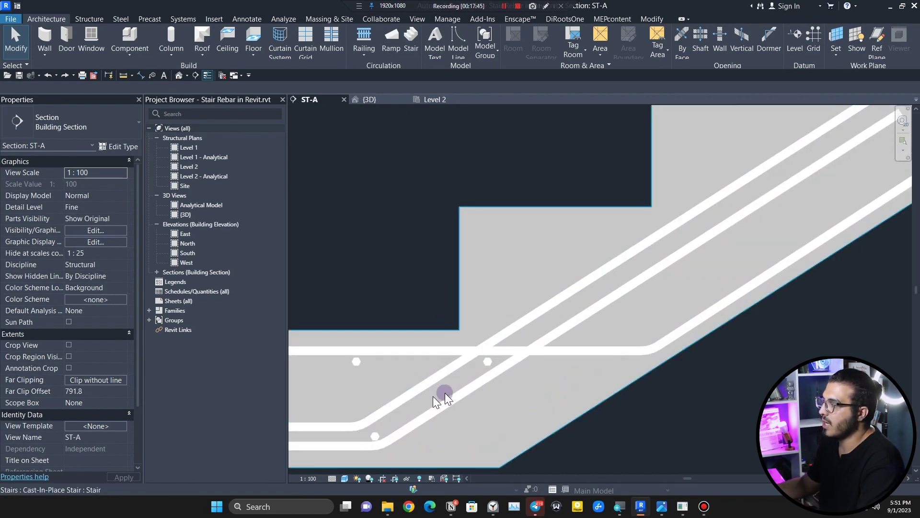
scroll(501, 360, "down", 2)
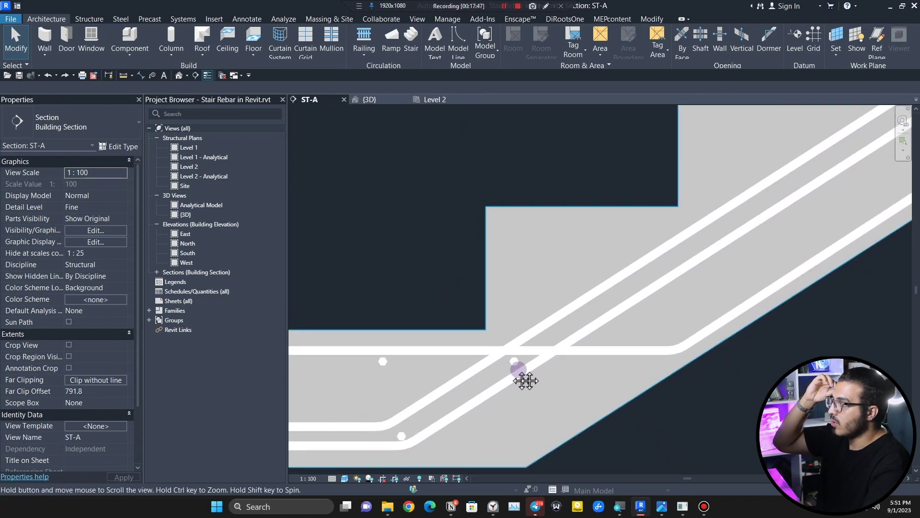
left_click(547, 367)
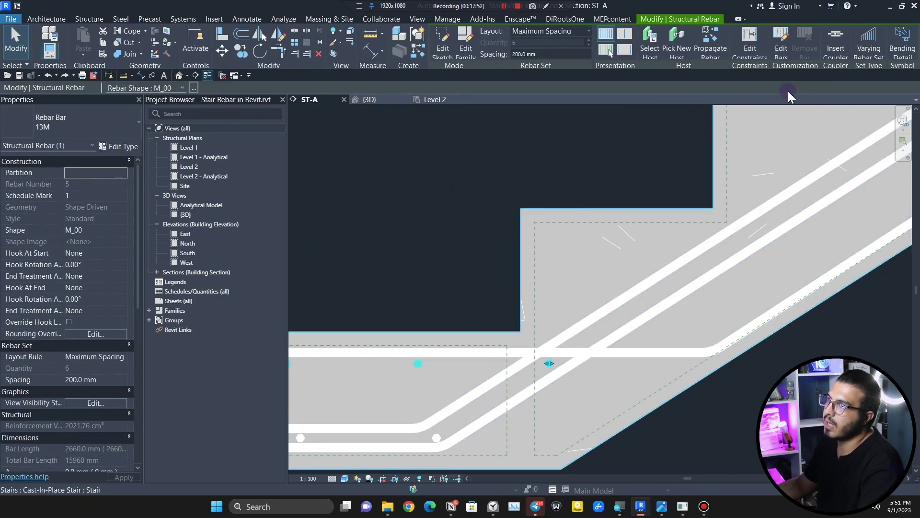
left_click(782, 38)
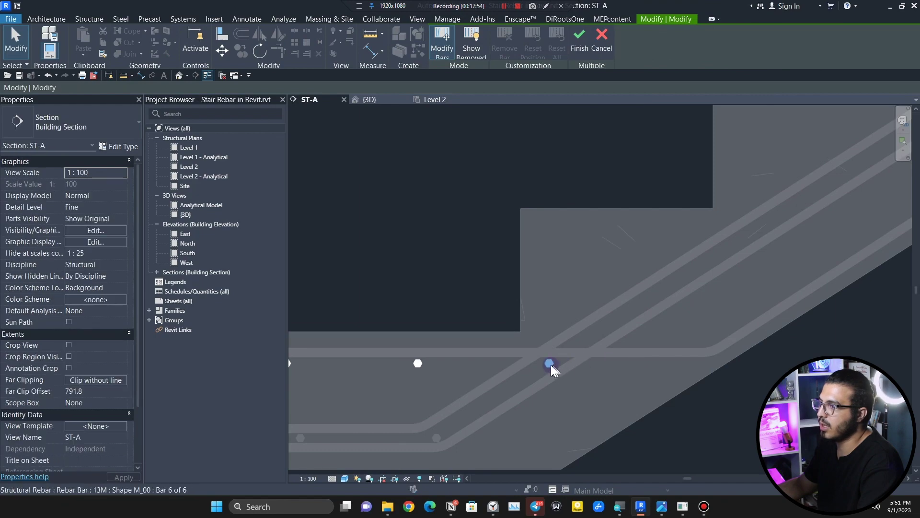
left_click(551, 364)
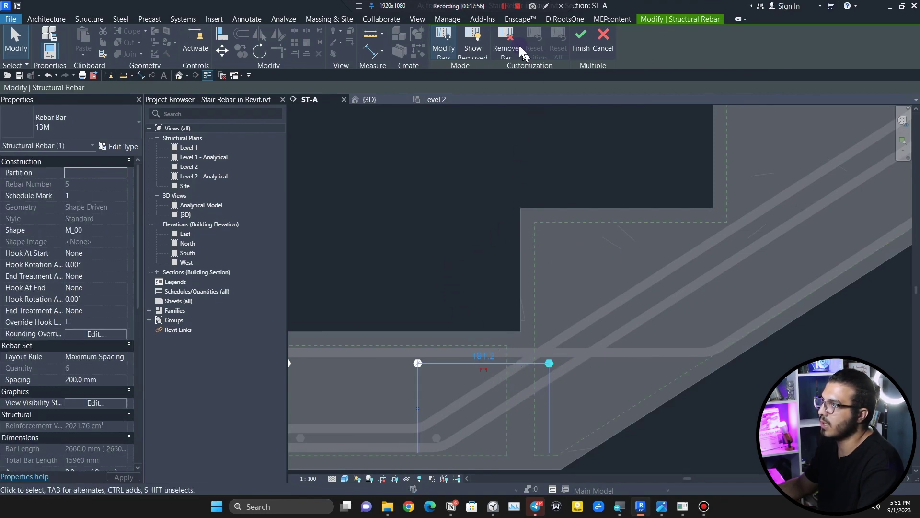
left_click(506, 43)
left_click(581, 40)
left_click(568, 392)
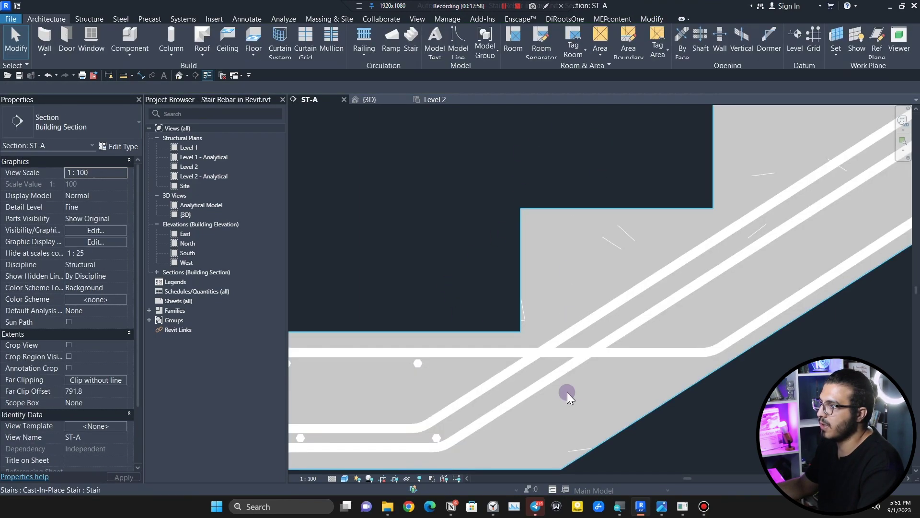
- Edit the lower 13M set's individual bars and remove the last one, at the bend into the flight
scroll(567, 392, "down", 2)
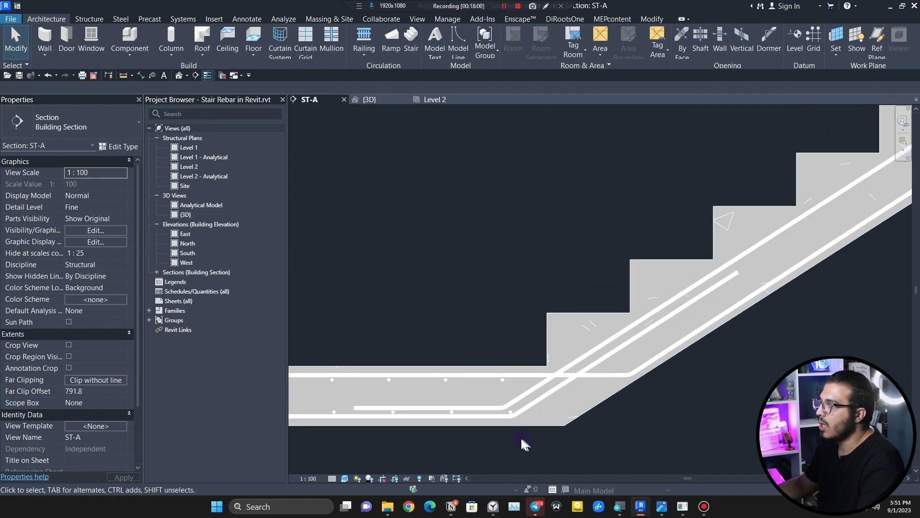
scroll(521, 437, "down", 2)
scroll(528, 416, "up", 3)
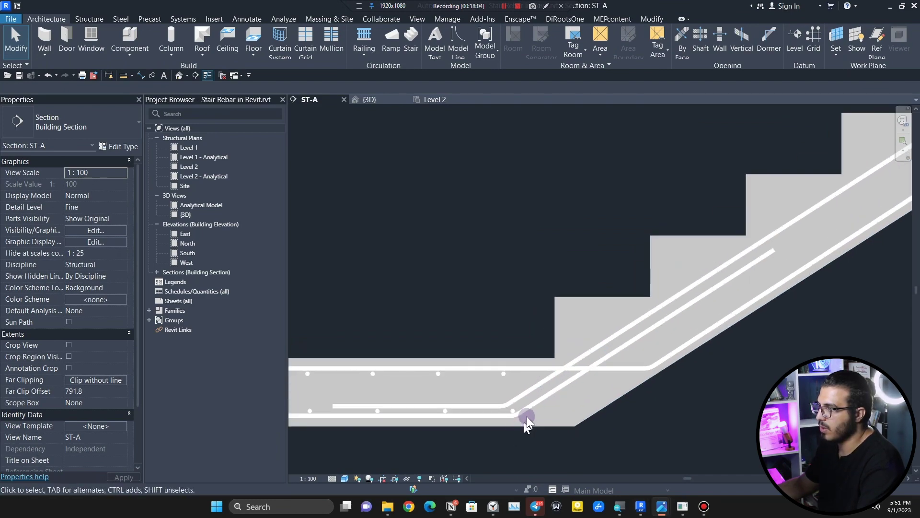
scroll(485, 441, "up", 2)
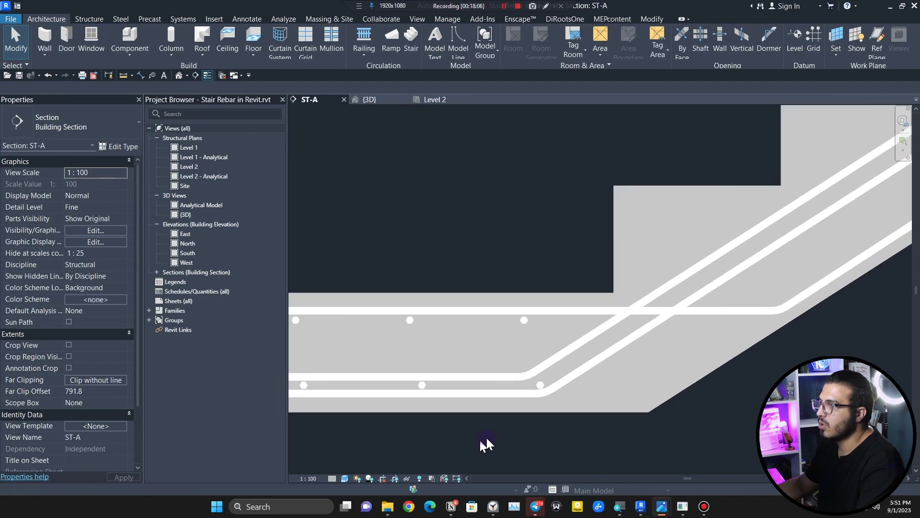
scroll(539, 382, "up", 3)
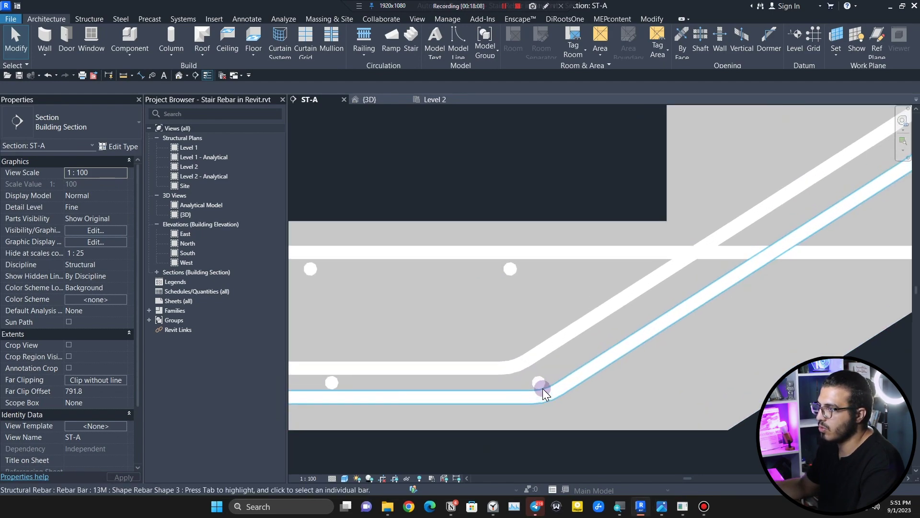
left_click(538, 379)
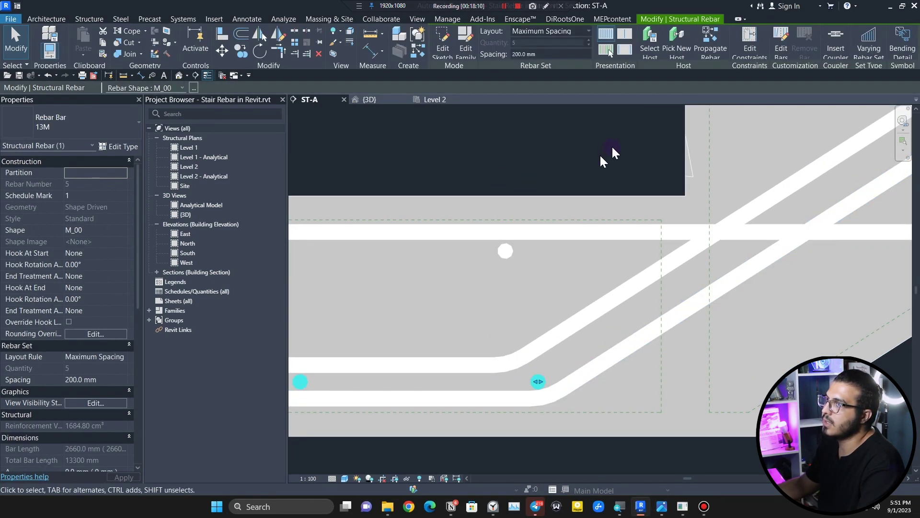
left_click(787, 38)
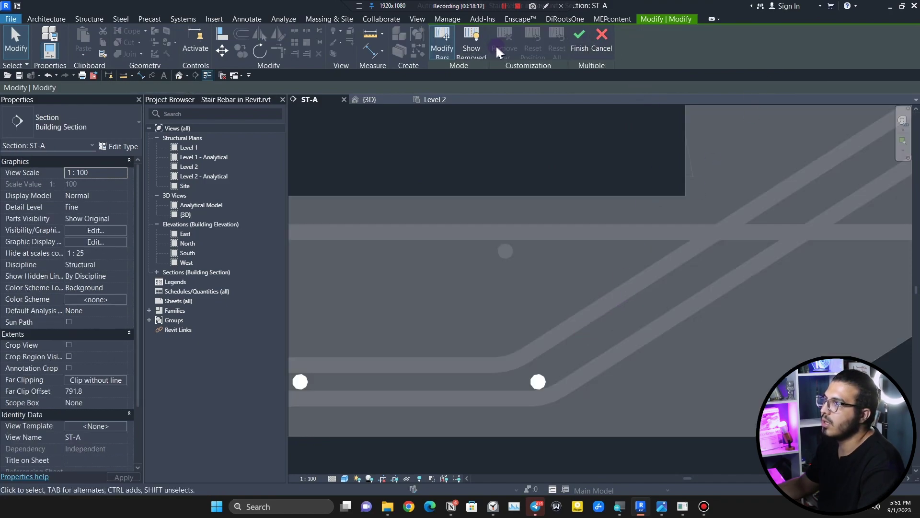
left_click(549, 379)
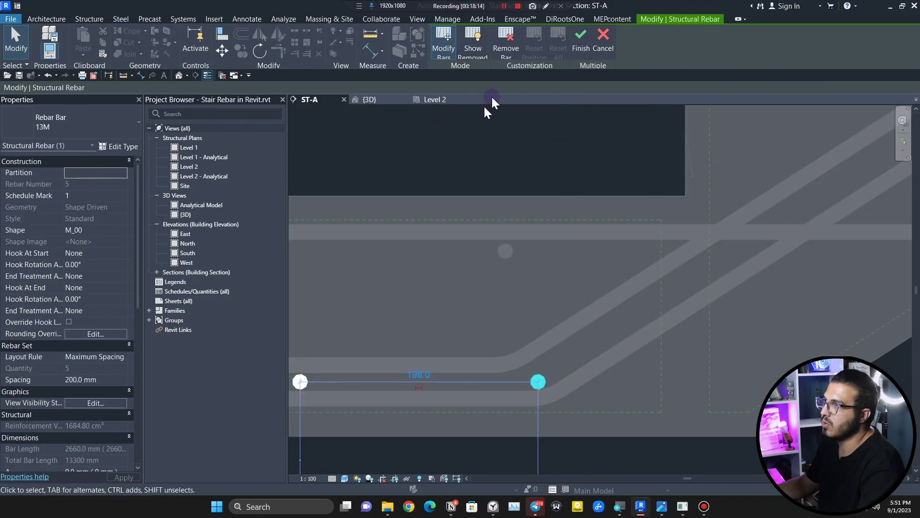
left_click(505, 36)
left_click(580, 37)
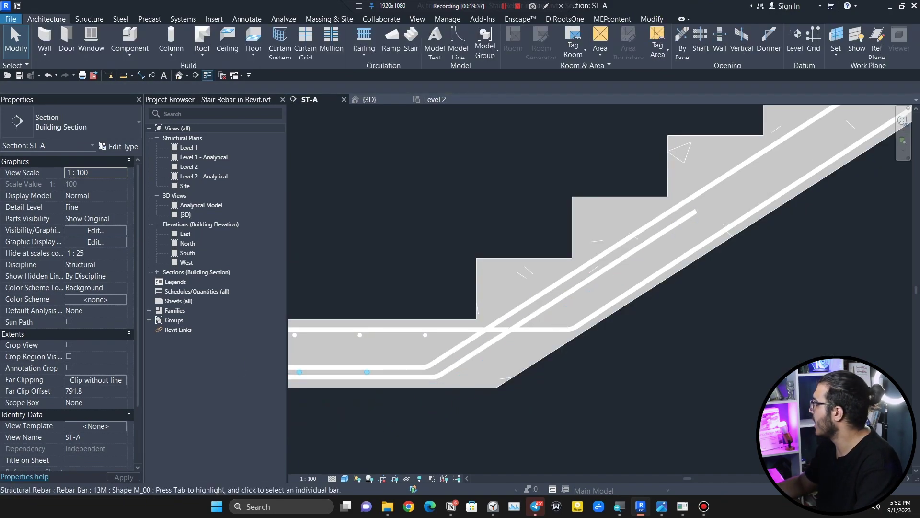
scroll(431, 339, "up", 2)
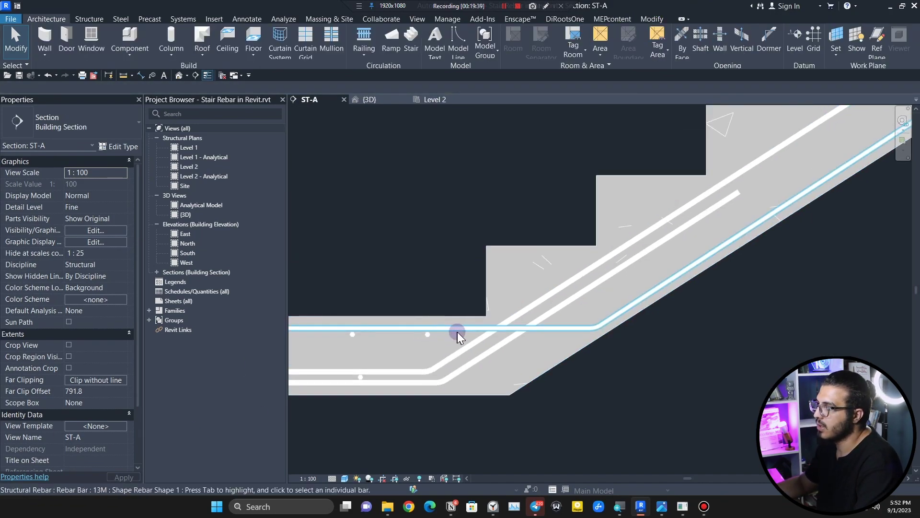
- Measure the angle between the sloped flight bar and the horizontal landing bar with an angular dimension, without keeping the dimension
scroll(548, 291, "up", 3)
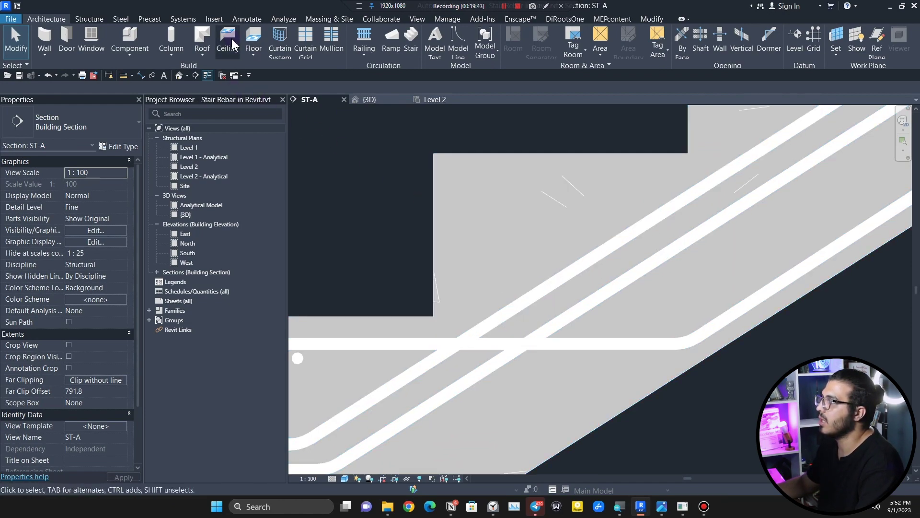
left_click(241, 17)
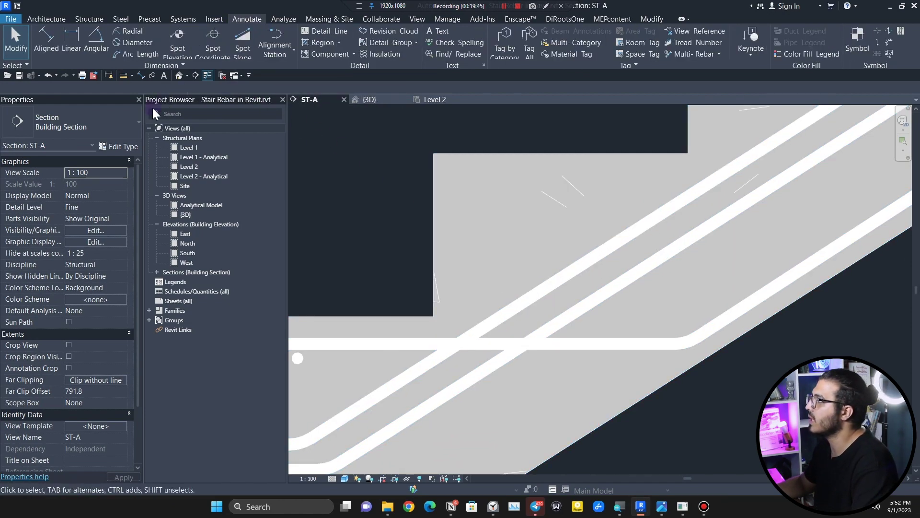
left_click(92, 56)
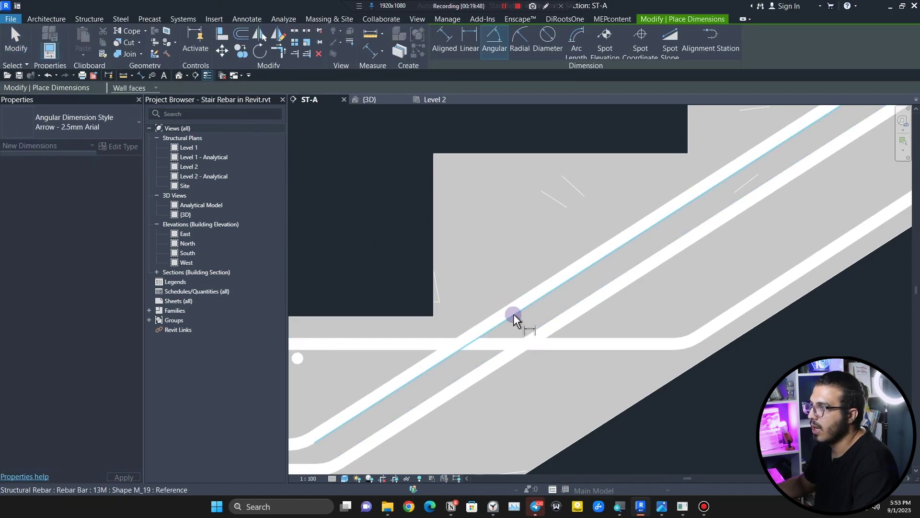
left_click(513, 314)
scroll(420, 291, "down", 5)
scroll(449, 296, "up", 3)
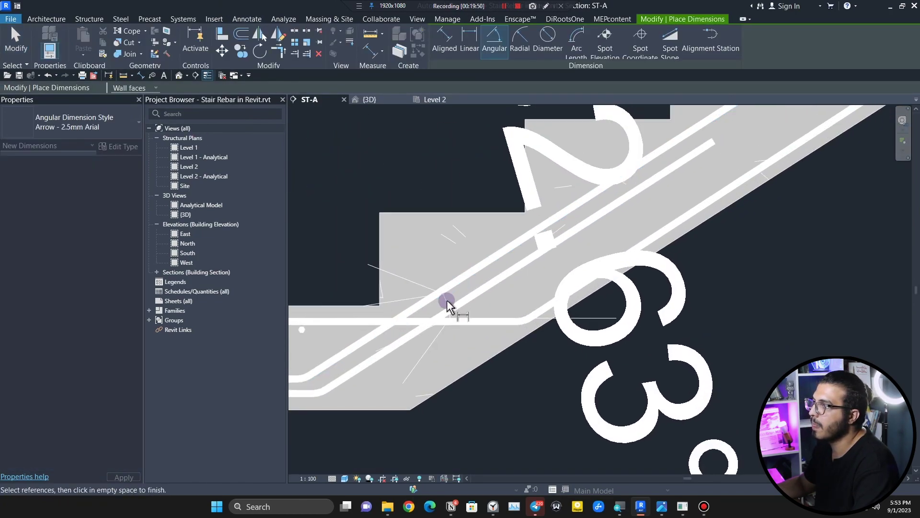
scroll(412, 313, "down", 3)
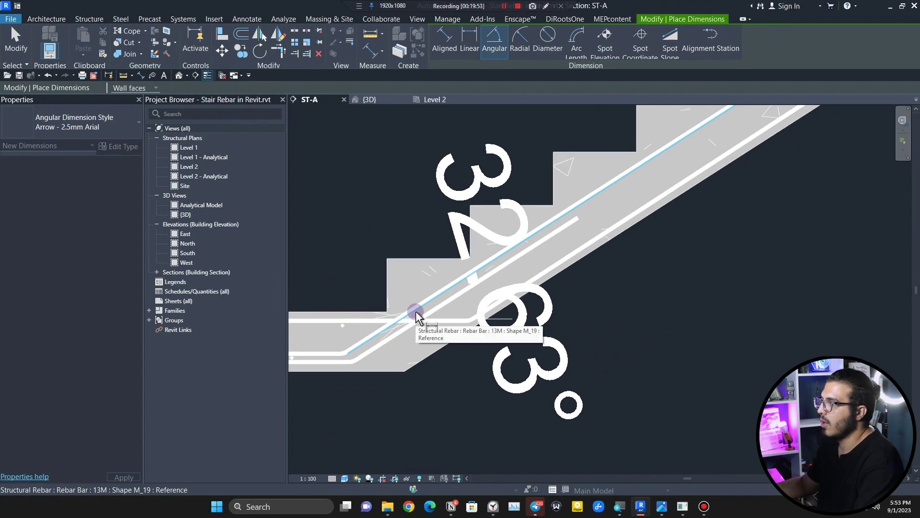
scroll(420, 313, "up", 4)
scroll(422, 310, "down", 5)
key("Escape")
key("Escape")
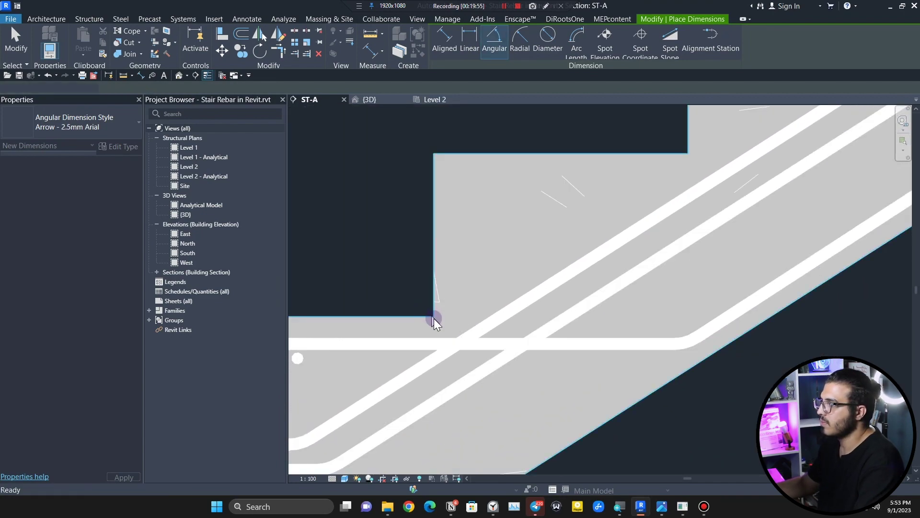
- Place a straight 13M bar of shape M_00 in the stair between the two bent bars at the lower bend
scroll(381, 338, "up", 4)
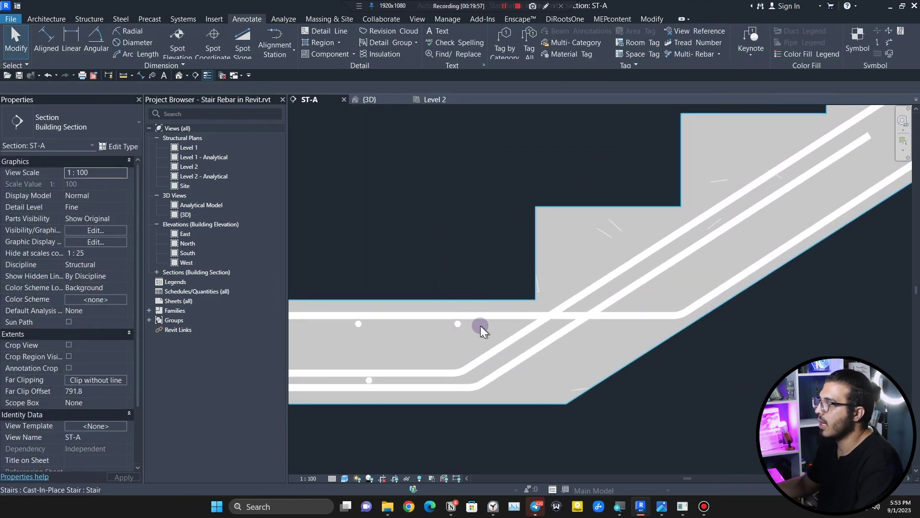
left_click(462, 323)
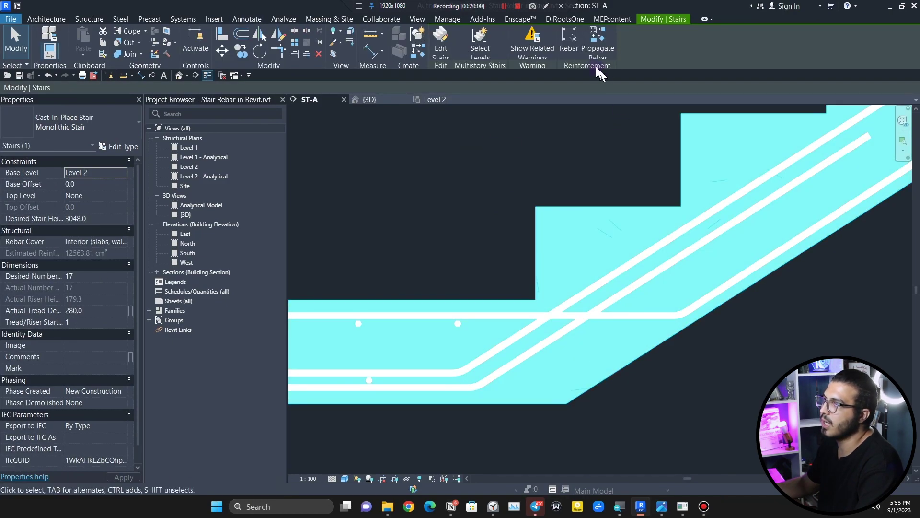
left_click(569, 42)
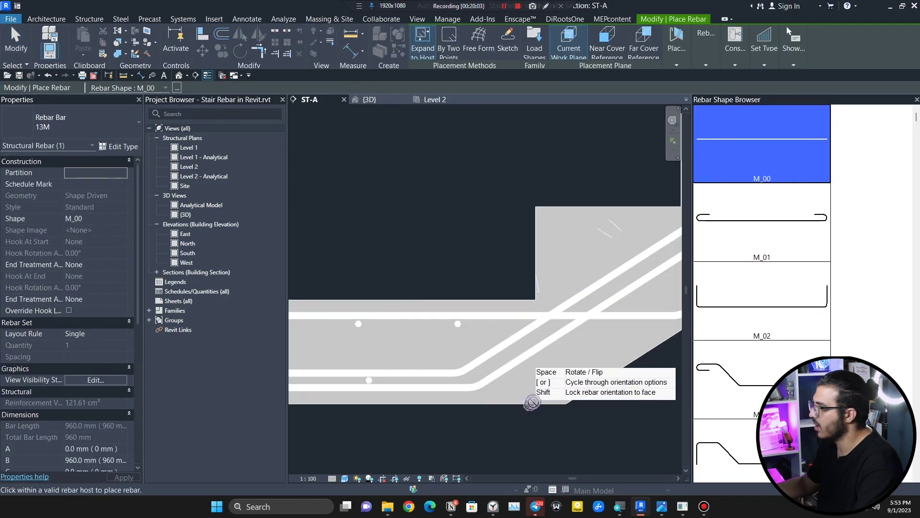
key("Escape")
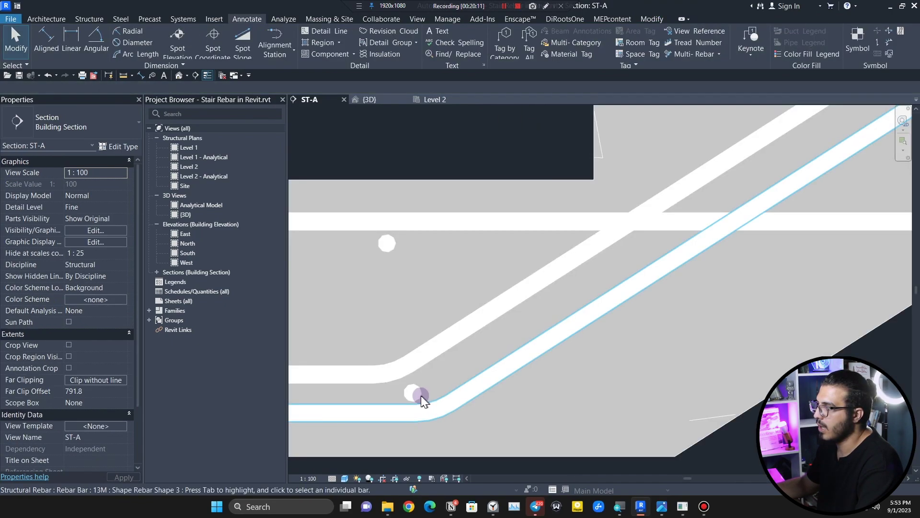
- Set the new straight bar's layout to Maximum Spacing with 200 mm spacing
left_click(417, 392)
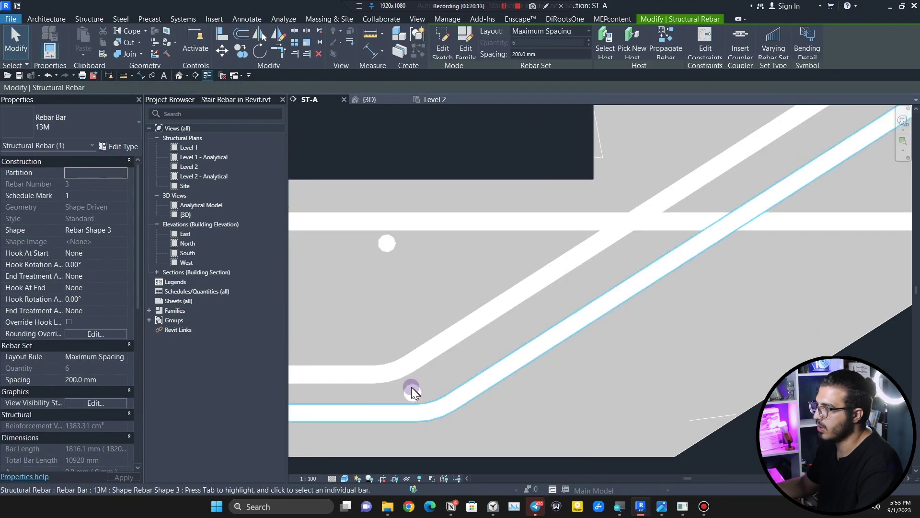
left_click(417, 393)
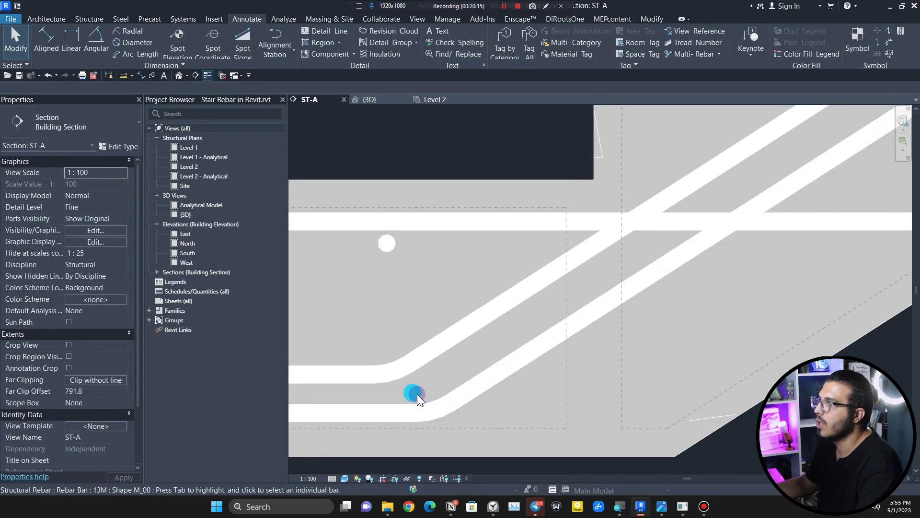
left_click(416, 394)
left_click(542, 31)
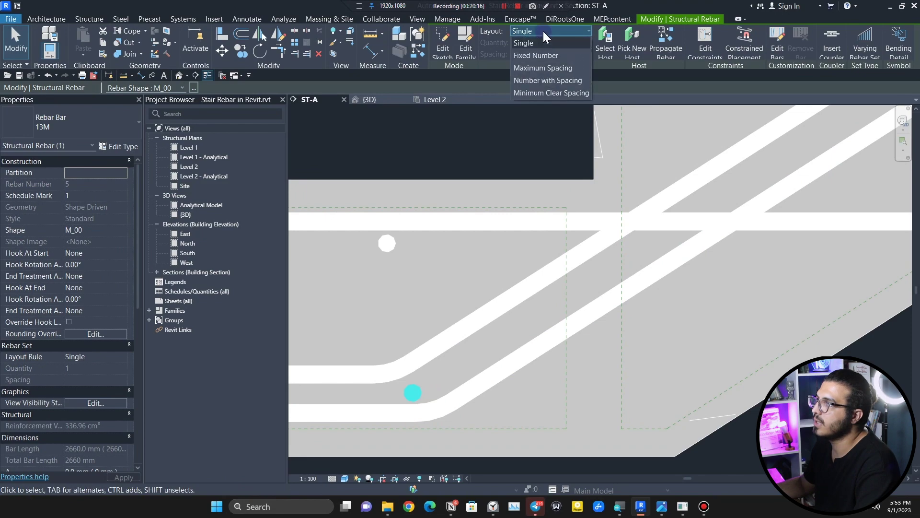
left_click(553, 68)
left_click(561, 53)
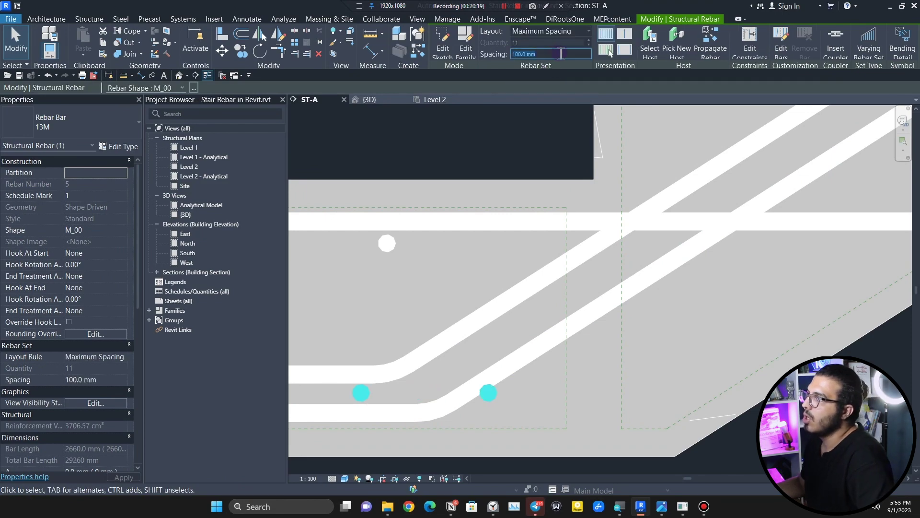
type("200")
key("Return")
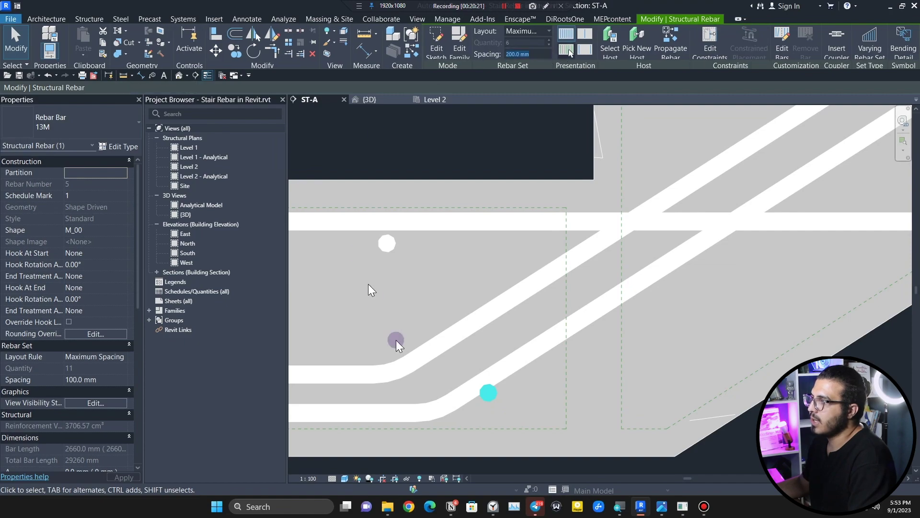
- Rotate the new 13M set by 32.5° to the flight's slope and move it between the sloped bars, starting at the lower bend
scroll(451, 386, "down", 5)
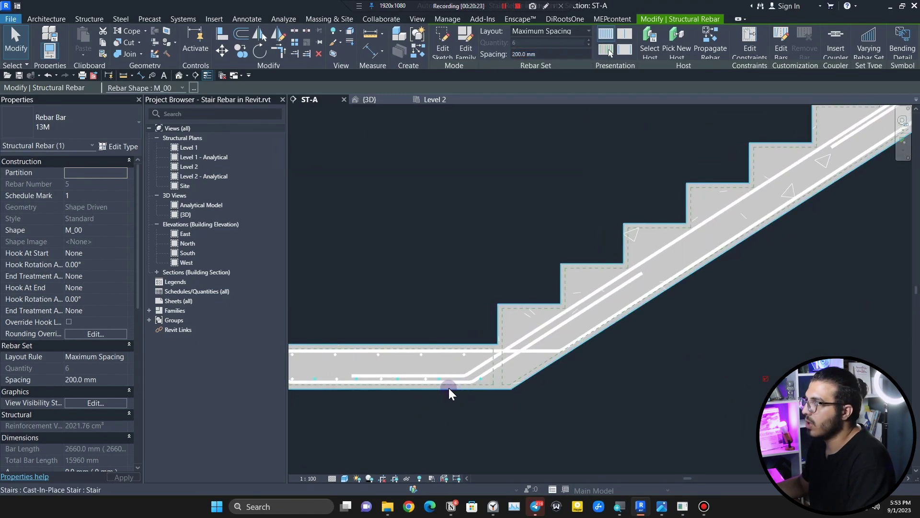
scroll(449, 387, "up", 3)
left_click(259, 51)
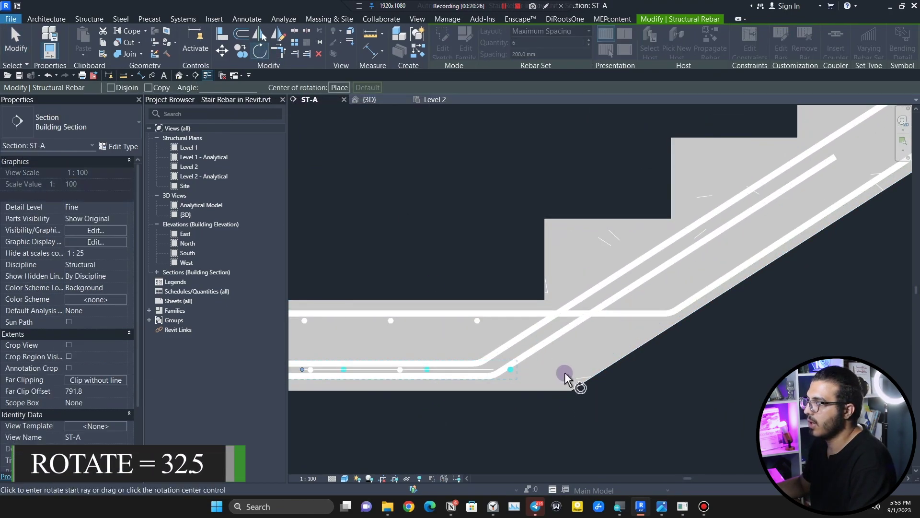
scroll(564, 368, "up", 3)
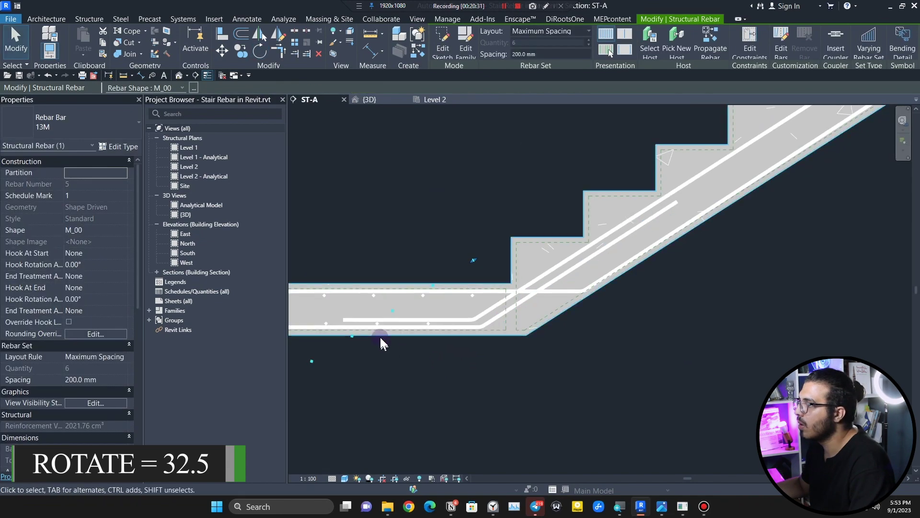
scroll(384, 331, "up", 5)
left_click_drag(606, 283, 880, 152)
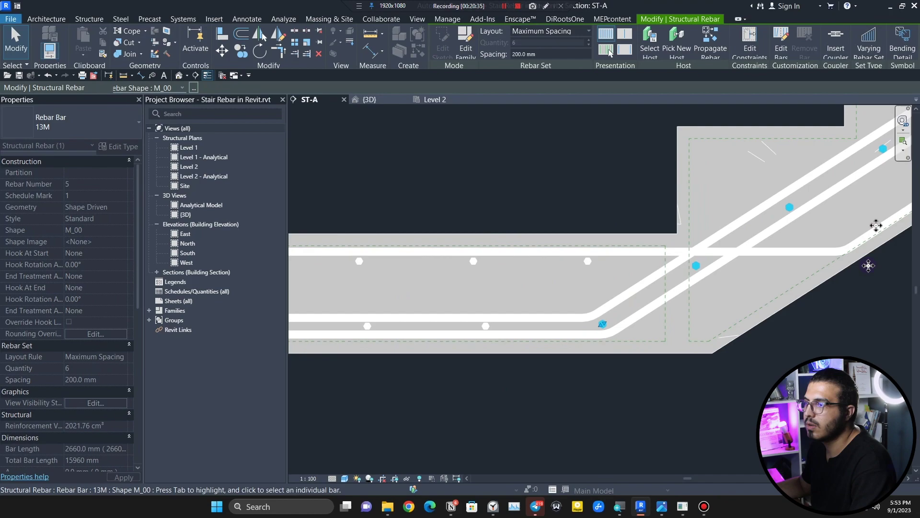
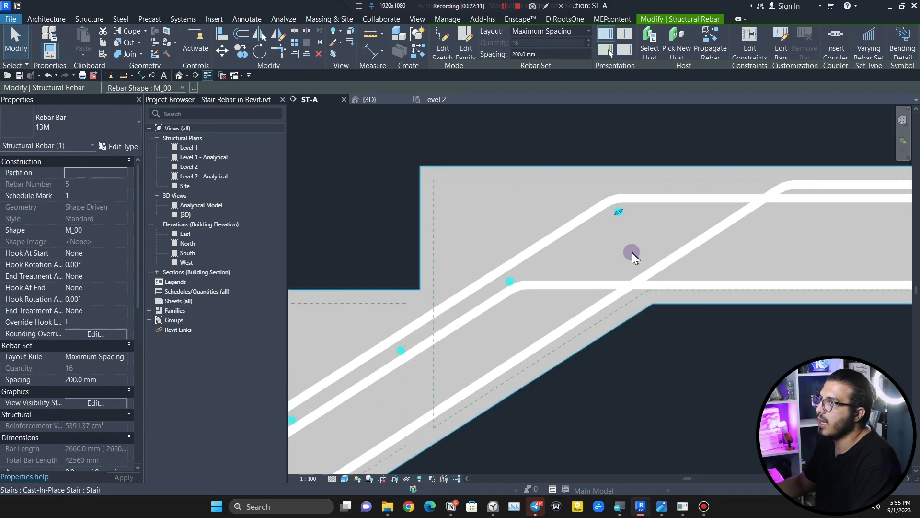
- Place a straight 13M bar of shape M_00 in the upper landing, against the underside of the top bar beside its hooked end
middle_click_drag(659, 259, 394, 272)
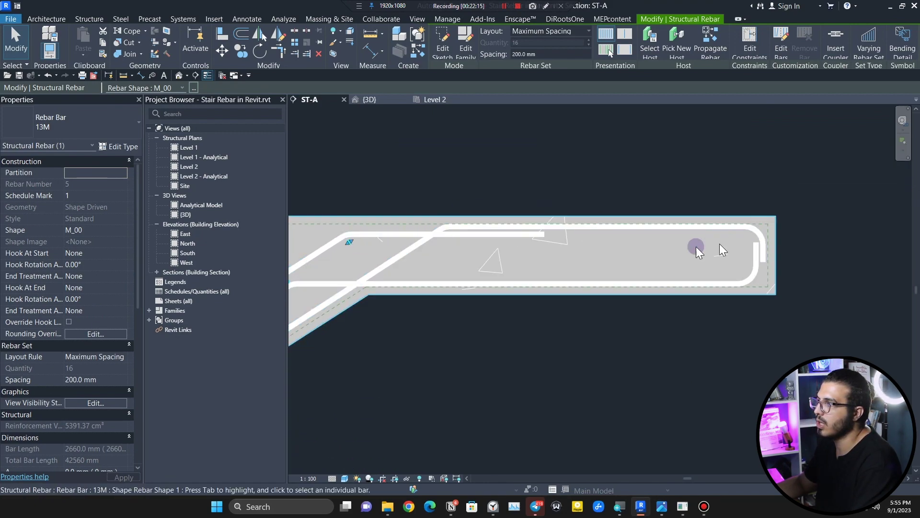
scroll(379, 263, "up", 2)
key("Escape")
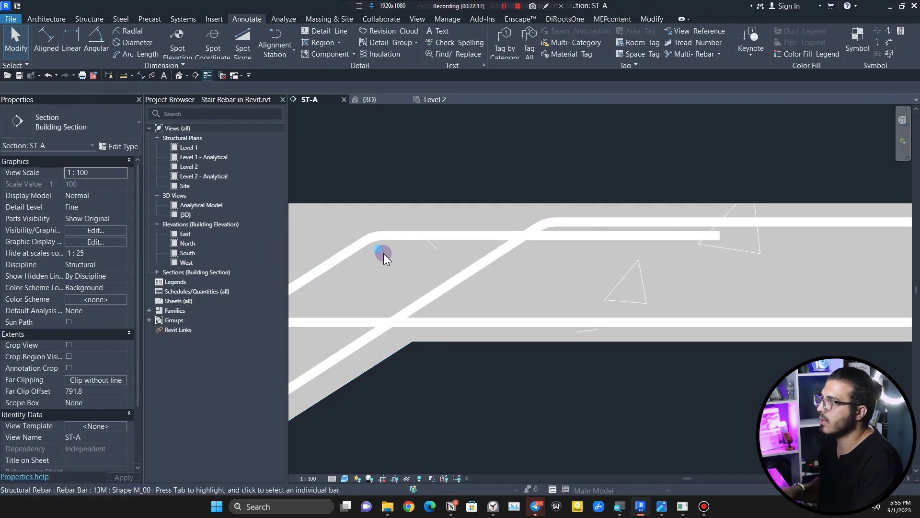
left_click(444, 217)
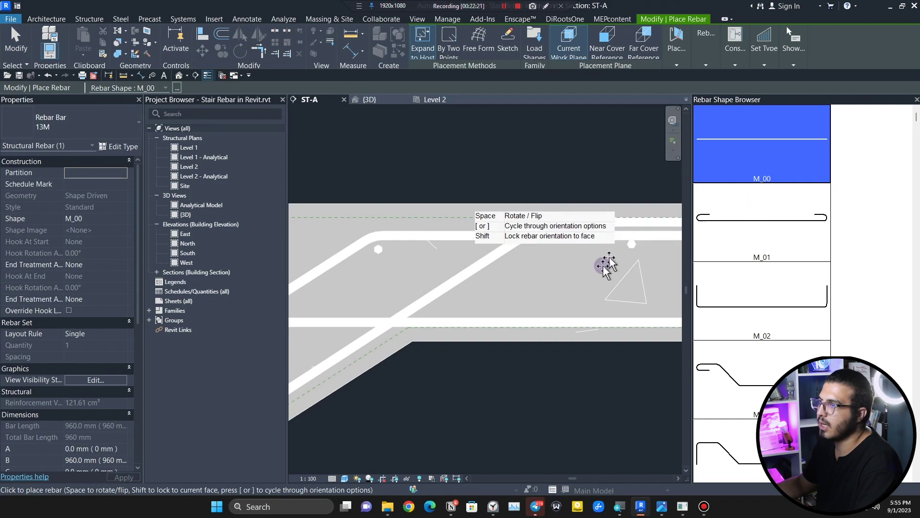
middle_click_drag(616, 275, 444, 329)
middle_click_drag(587, 321, 364, 310)
scroll(467, 288, "up", 3)
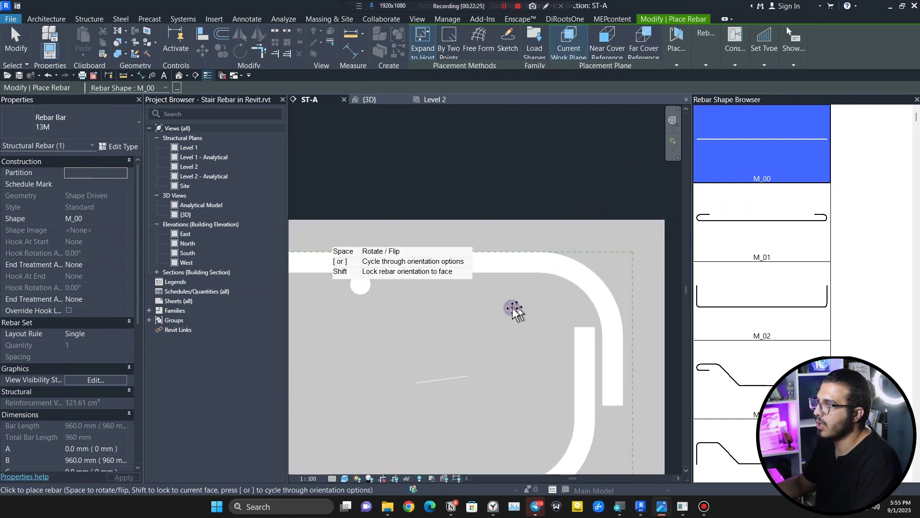
left_click(559, 283)
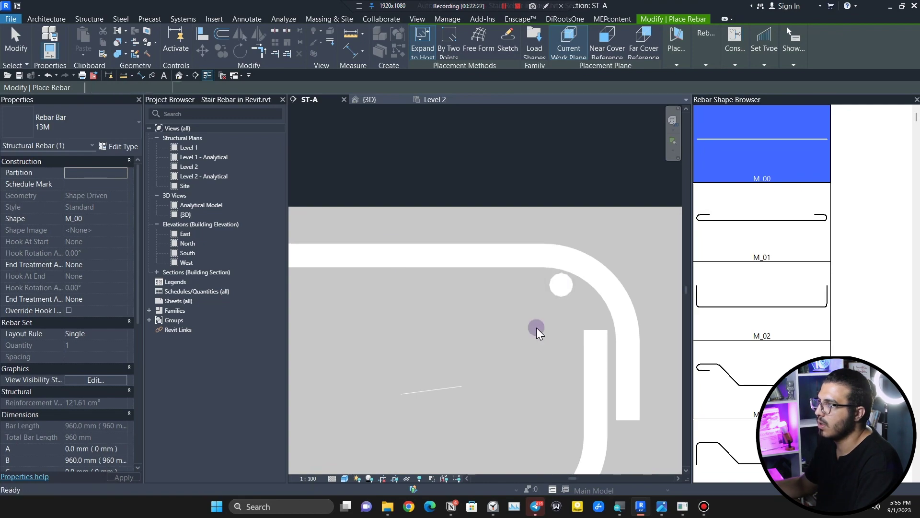
key("Escape")
- Set the upper landing's straight bar to a Maximum Spacing layout at 200 mm
left_click(556, 294)
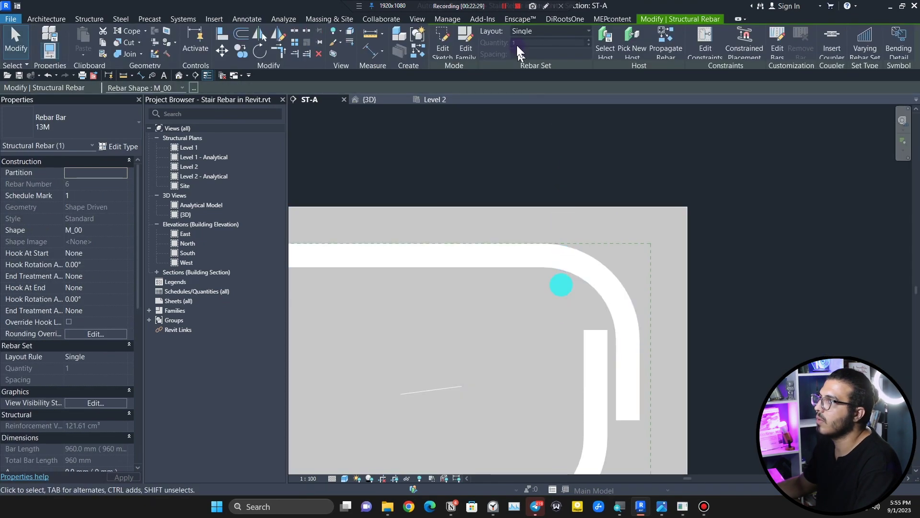
left_click(538, 30)
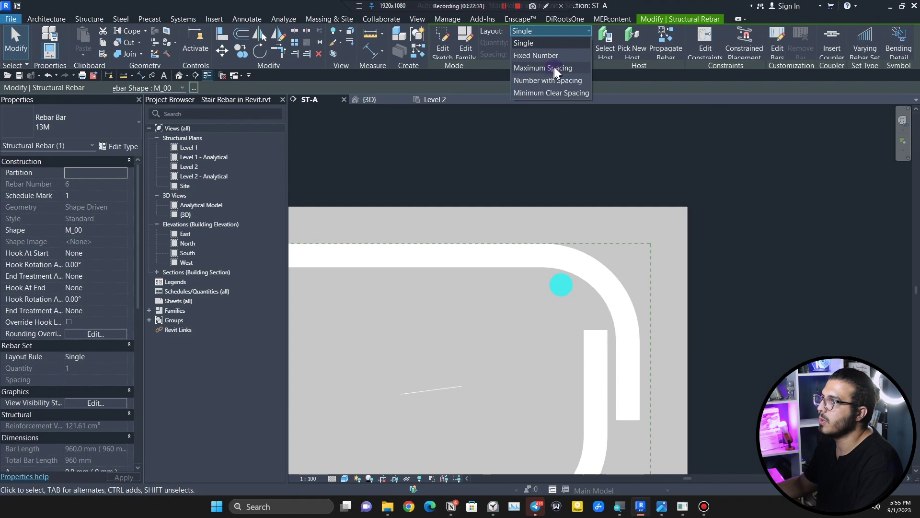
left_click(552, 68)
left_click(549, 54)
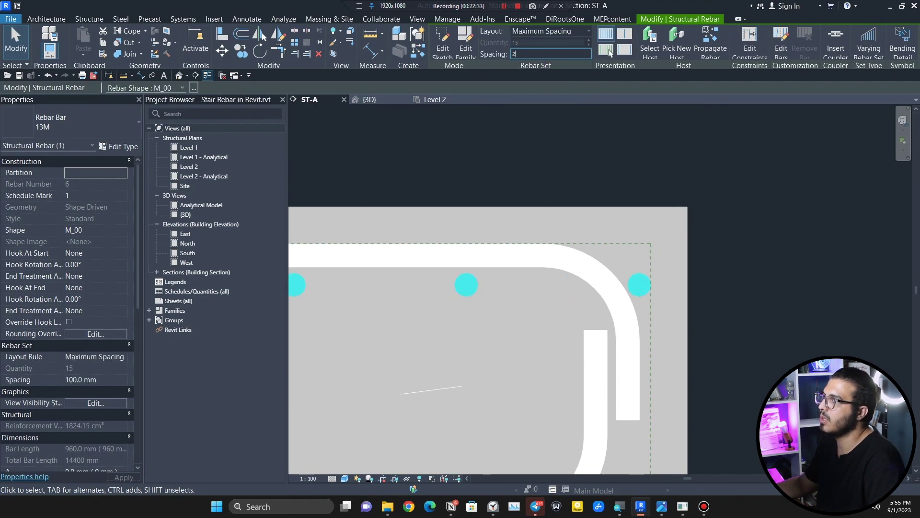
left_click(577, 308)
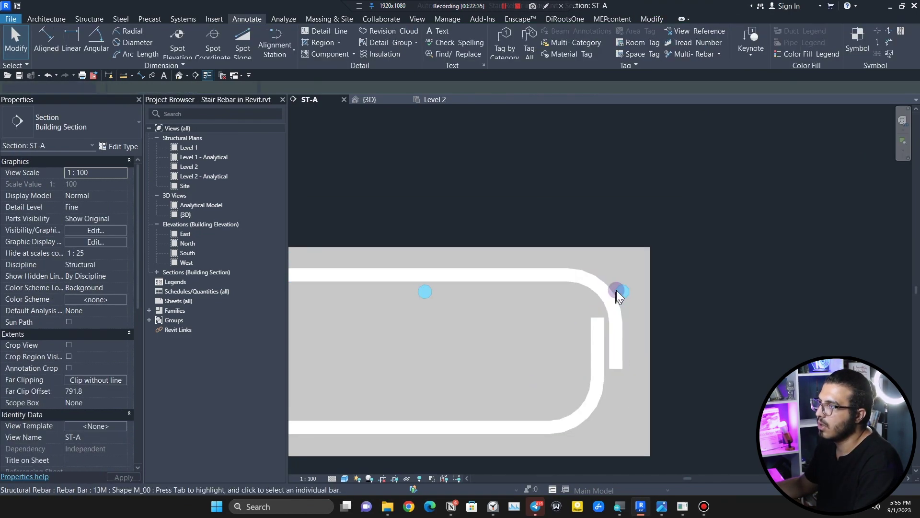
- Shorten the upper landing's 13M set at both ends, to inside the hook's bend and to just past the flight bar's upper bend
left_click(637, 282)
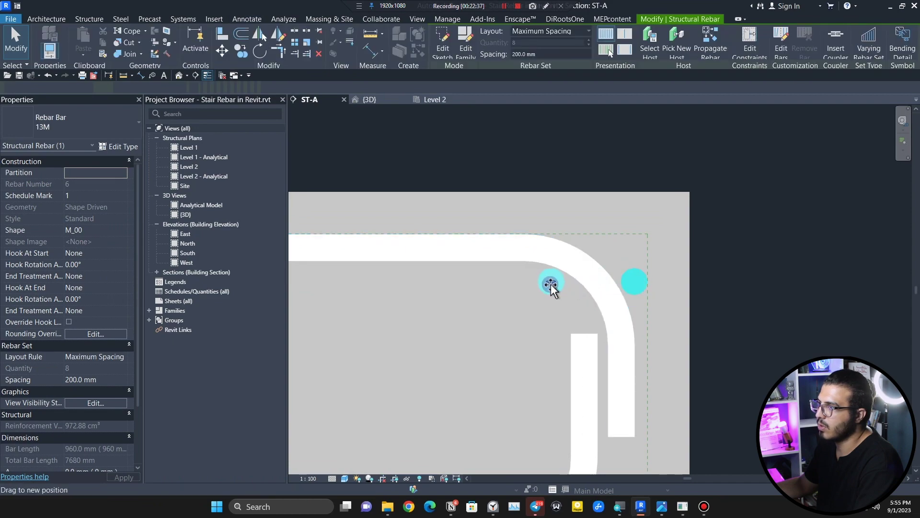
left_click_drag(551, 284, 545, 284)
scroll(509, 341, "down", 4)
middle_click_drag(424, 357, 636, 345)
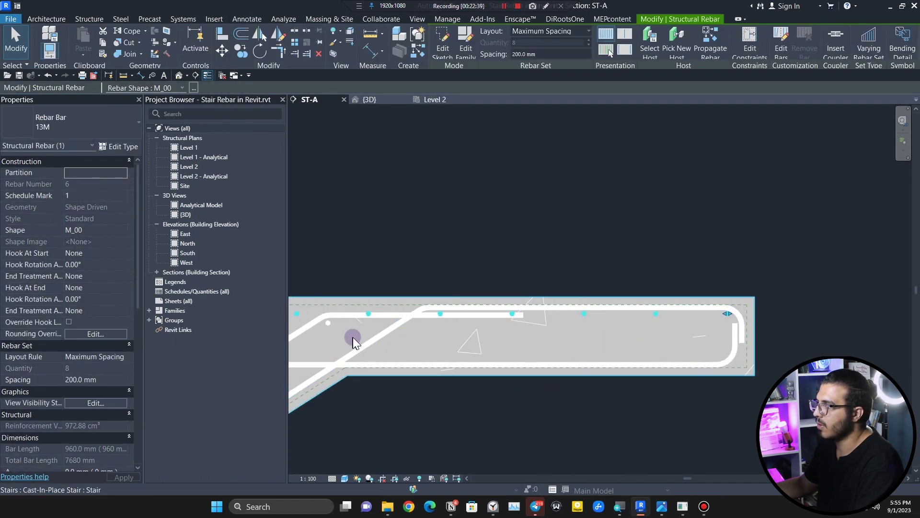
middle_click_drag(353, 337, 492, 338)
scroll(440, 320, "up", 5)
scroll(434, 328, "down", 4)
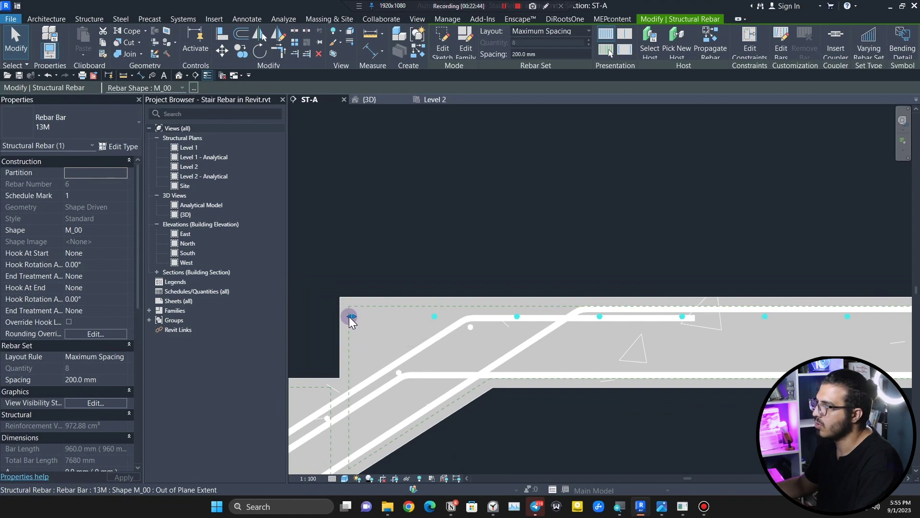
left_click_drag(351, 319, 509, 319)
scroll(508, 320, "up", 4)
left_click(530, 371)
- Lower the horizontal segment of the M_19 bent bar in the upper landing to clear the 13M distribution bars
middle_click_drag(537, 377, 577, 298)
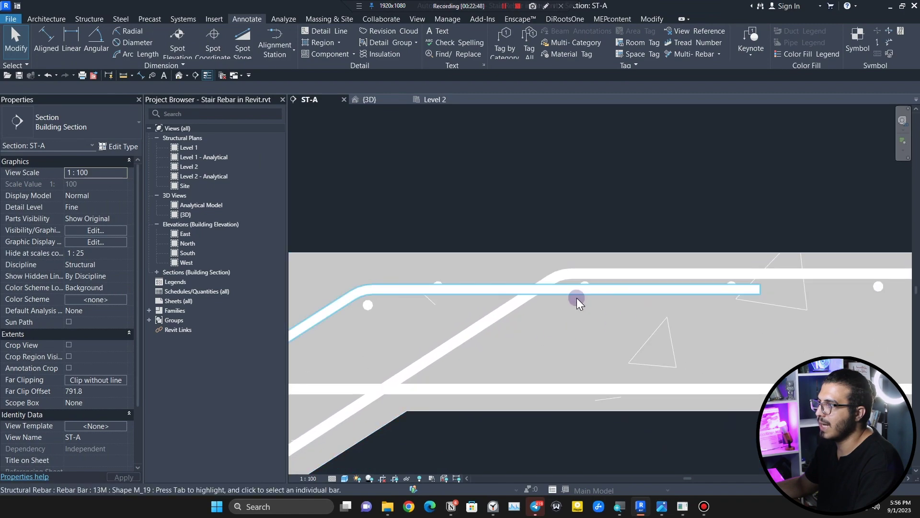
left_click(575, 298)
scroll(465, 294, "up", 2)
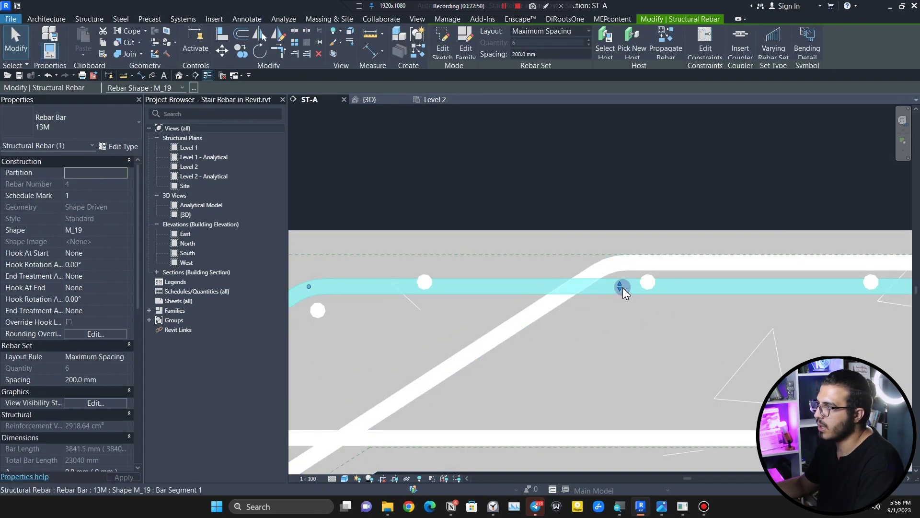
left_click_drag(623, 288, 505, 280)
left_click(683, 283)
scroll(597, 260, "down", 3)
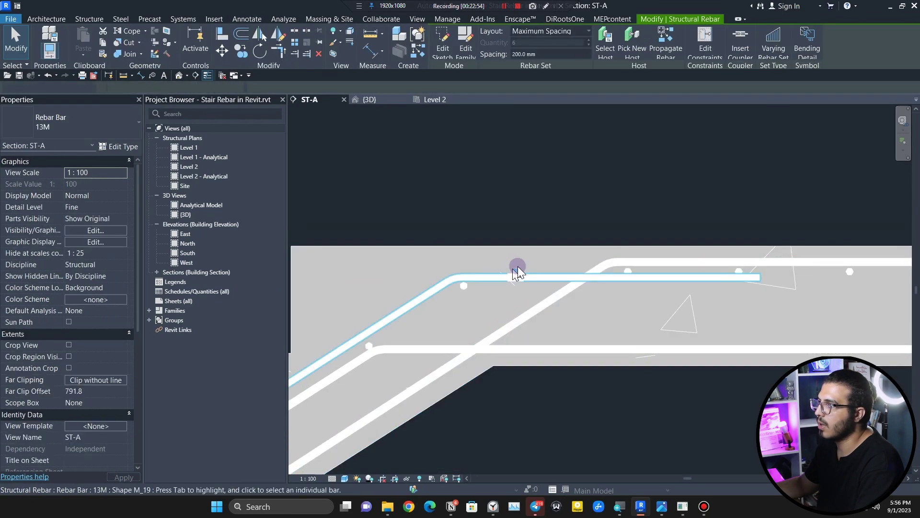
- Nudge the upper landing's top 13M distribution set up slightly so it clears the M_19 bent bar's horizontal segment
scroll(518, 269, "up", 3)
left_click(520, 274)
scroll(533, 326, "up", 2)
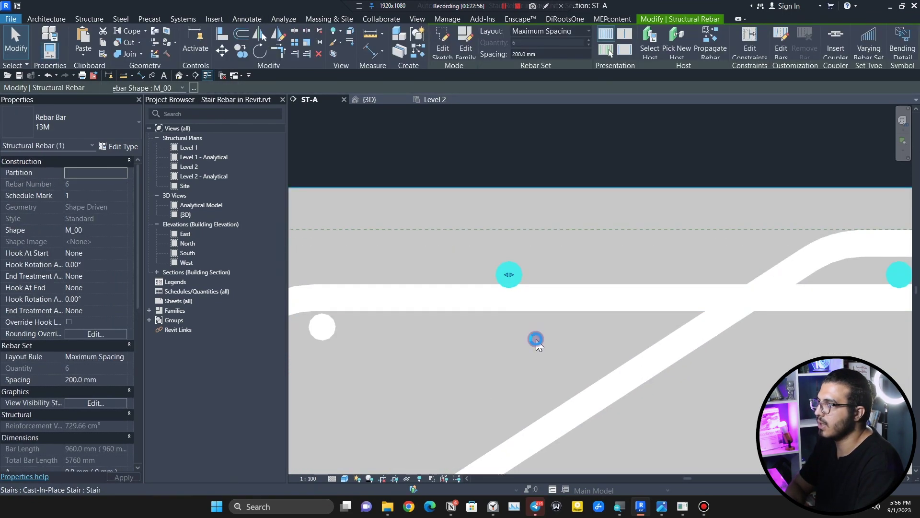
scroll(568, 338, "down", 1)
scroll(782, 293, "up", 2)
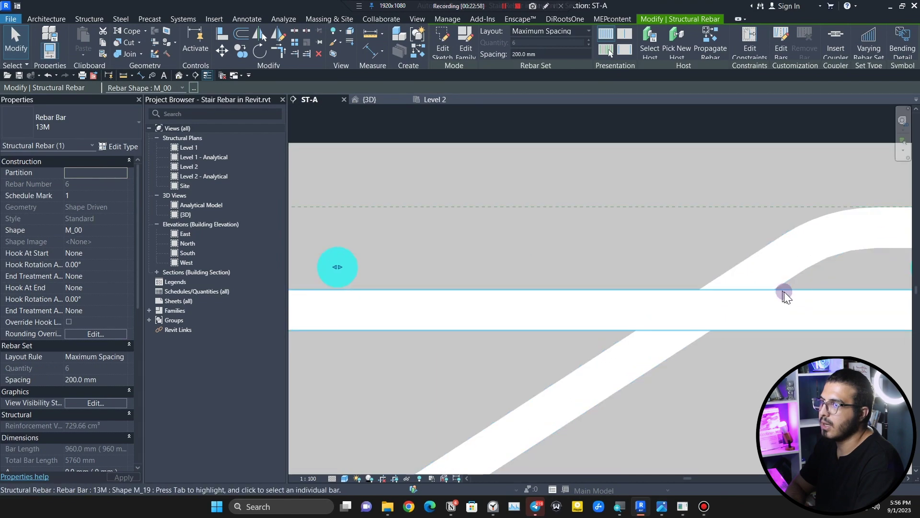
scroll(796, 309, "down", 4)
key("Escape")
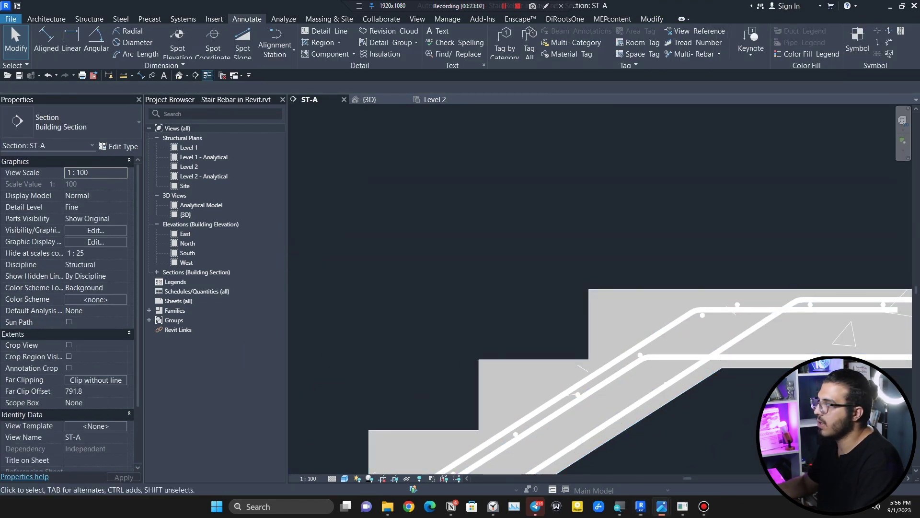
- Copy the upper landing's top 13M set straight down to just above the landing's hooked bottom bar
middle_click_drag(755, 383, 454, 353)
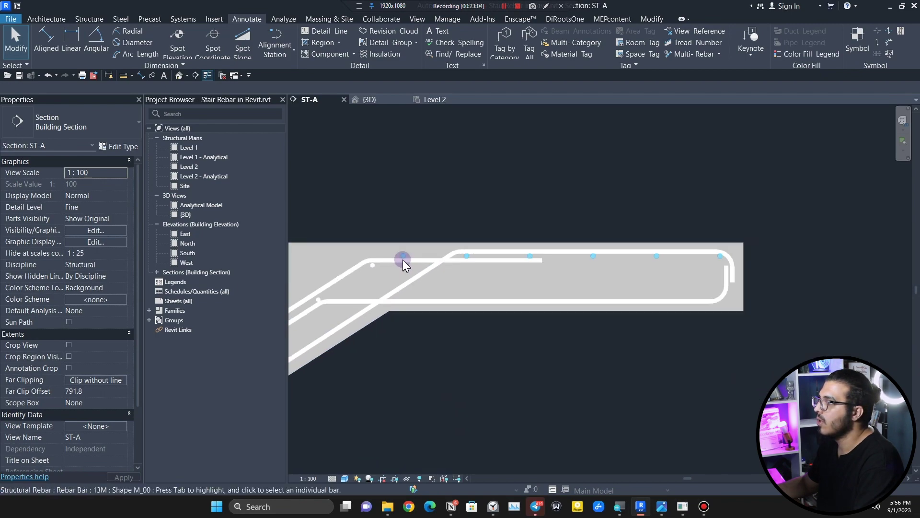
left_click(402, 257)
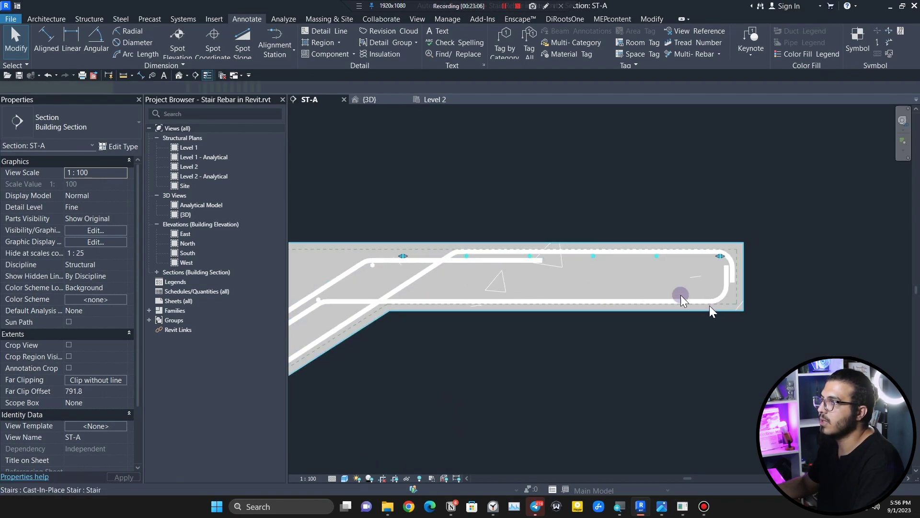
scroll(607, 266, "up", 2)
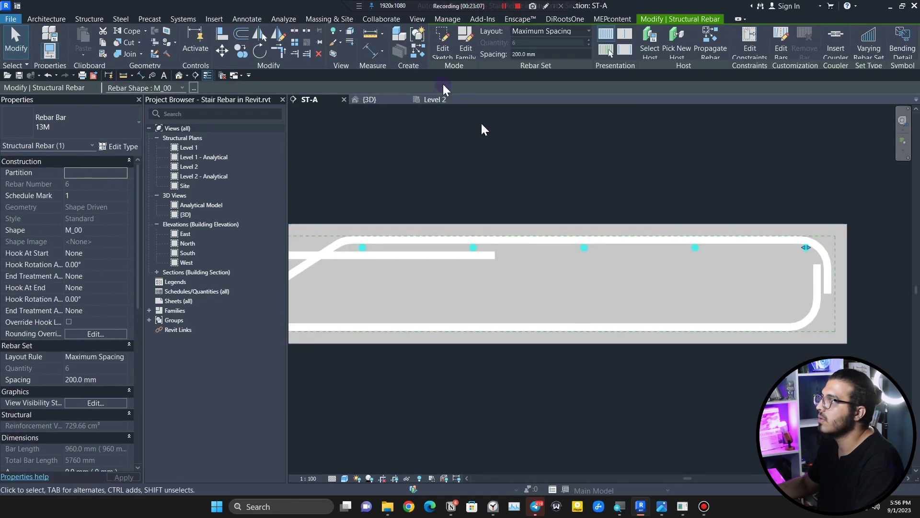
left_click(241, 51)
scroll(643, 260, "up", 2)
left_click(695, 247)
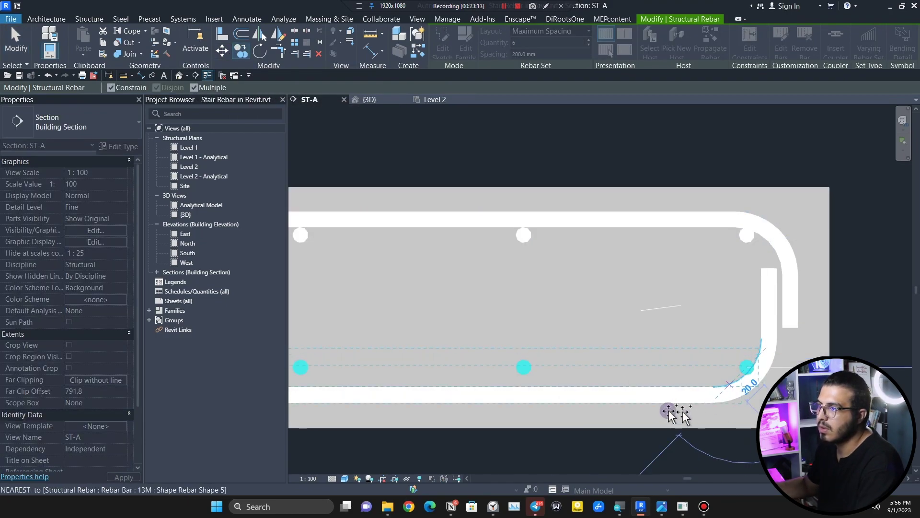
left_click(650, 367)
key("Escape")
- Shorten the upper landing's copied bottom 13M set at both ends, keeping it inside the hook's bend and beyond the crossing flight bar
scroll(722, 367, "down", 2)
left_click(707, 367)
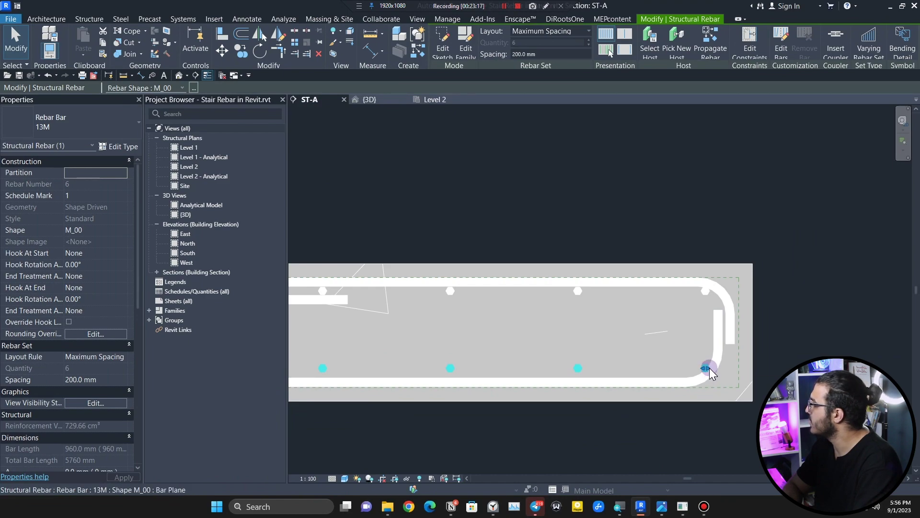
scroll(710, 373, "up", 2)
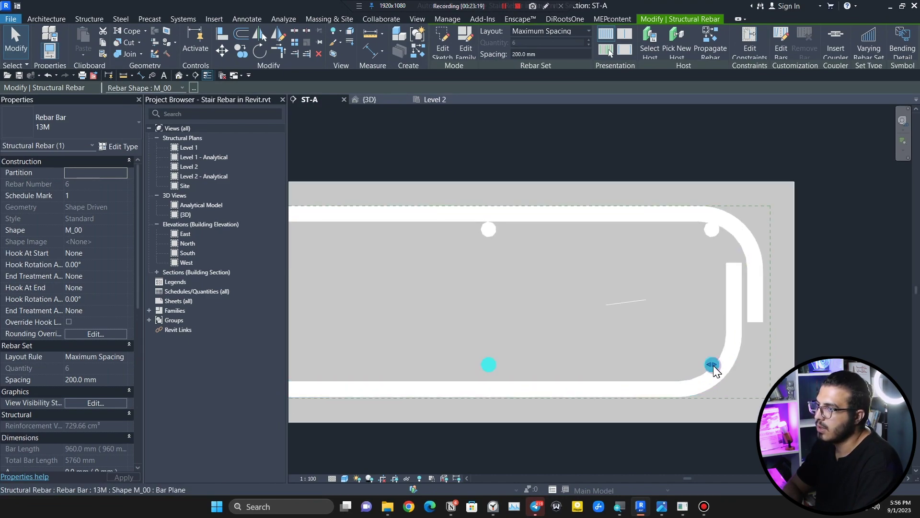
left_click_drag(712, 366, 611, 368)
scroll(429, 387, "down", 2)
scroll(415, 369, "up", 4)
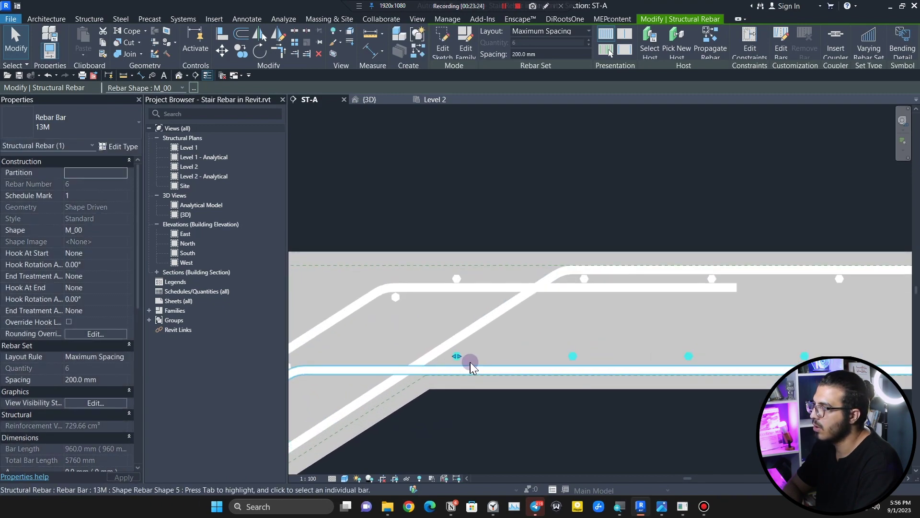
scroll(460, 355, "up", 2)
left_click_drag(447, 354, 524, 352)
scroll(513, 374, "down", 4)
key("Escape")
- Copy the flight's top 13M distribution set down to the inner face of the bottom flight bar at its lower bend, with Constrain off
scroll(519, 376, "down", 3)
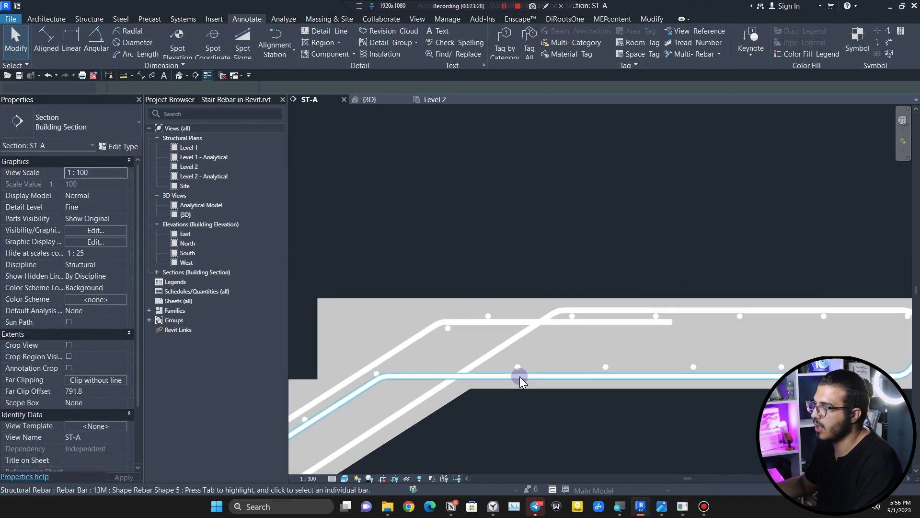
mouse_move(520, 377)
middle_mouse_down()
mouse_move(581, 279)
mouse_move(733, 185)
middle_mouse_up()
middle_click_drag(566, 314, 787, 147)
middle_click_drag(515, 354, 681, 322)
scroll(588, 314, "up", 5)
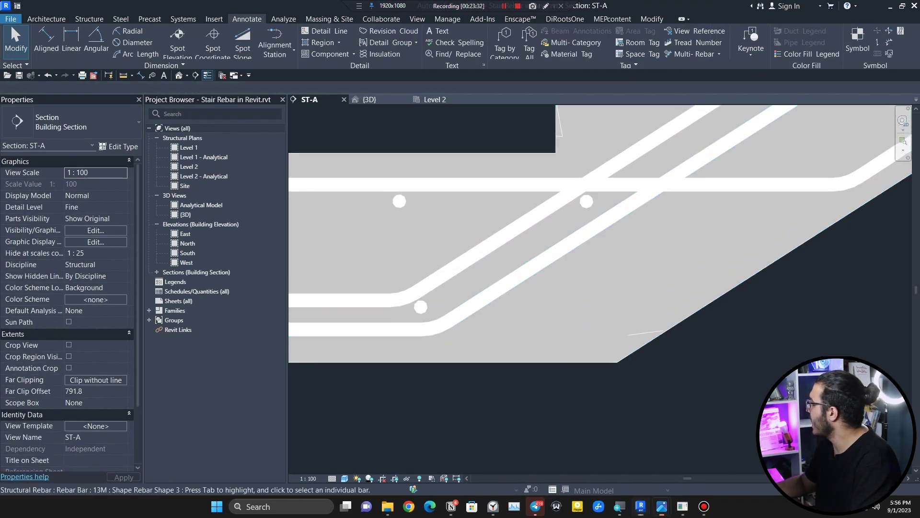
scroll(488, 383, "down", 5)
middle_click_drag(562, 363, 431, 379)
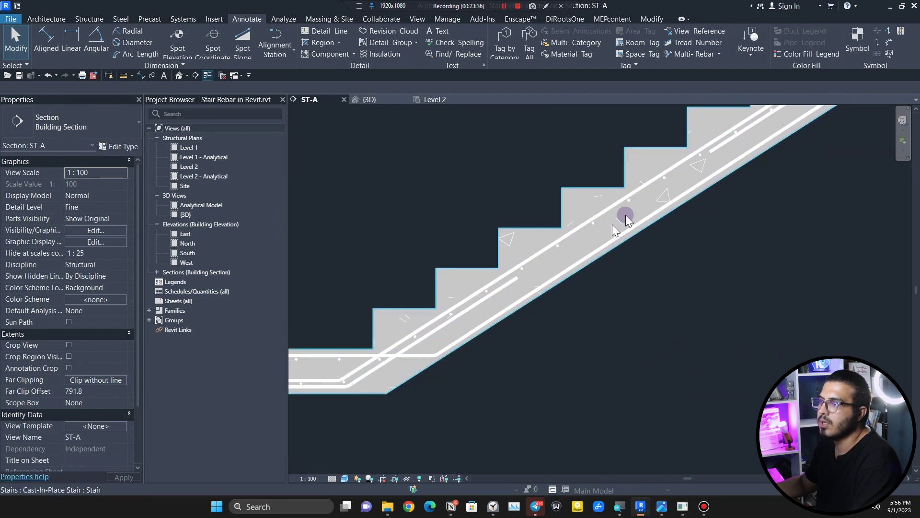
scroll(400, 353, "up", 4)
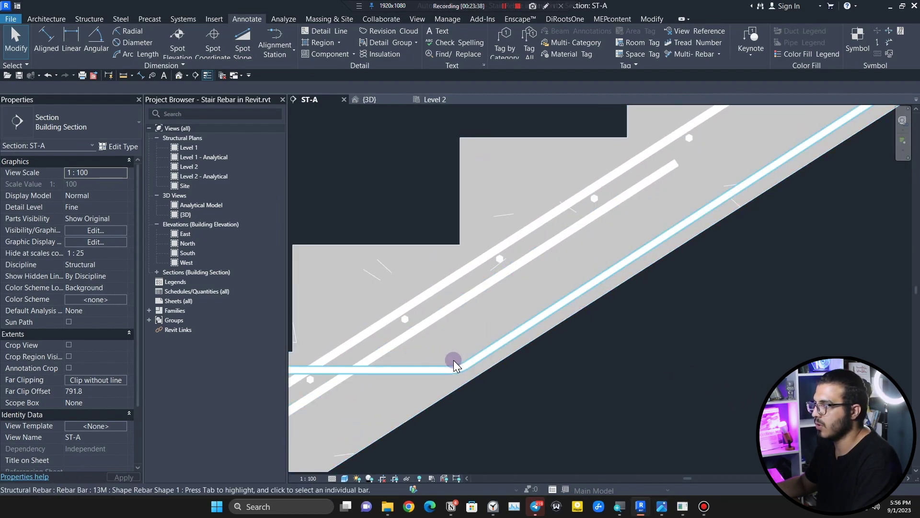
scroll(479, 361, "up", 2)
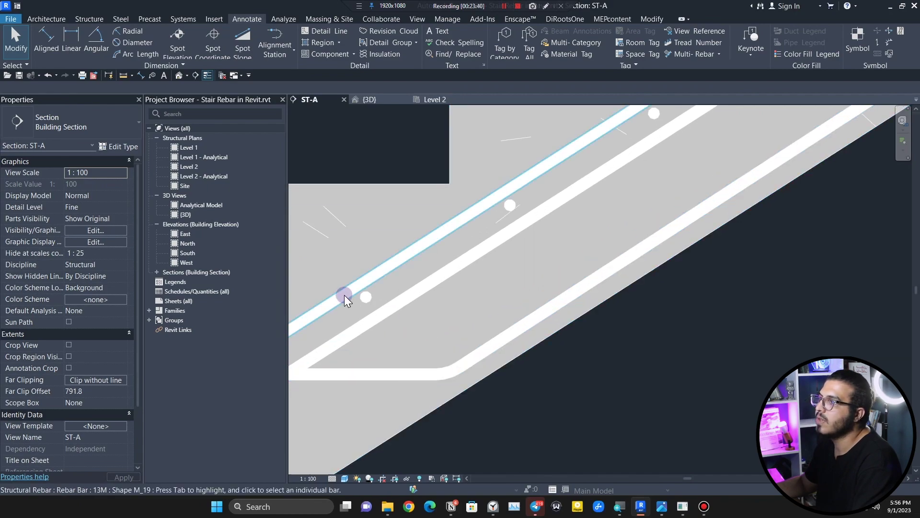
left_click(363, 298)
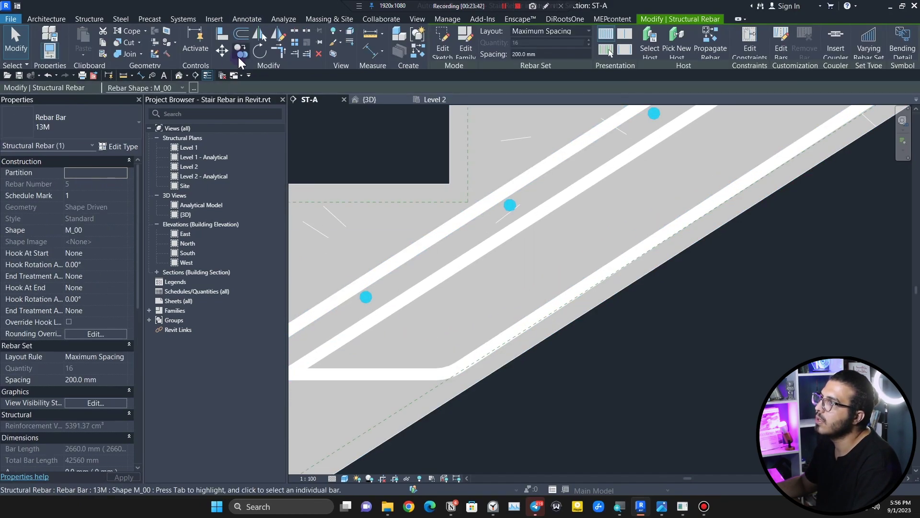
scroll(396, 301, "up", 3)
key("m")
key("v")
left_click(328, 299)
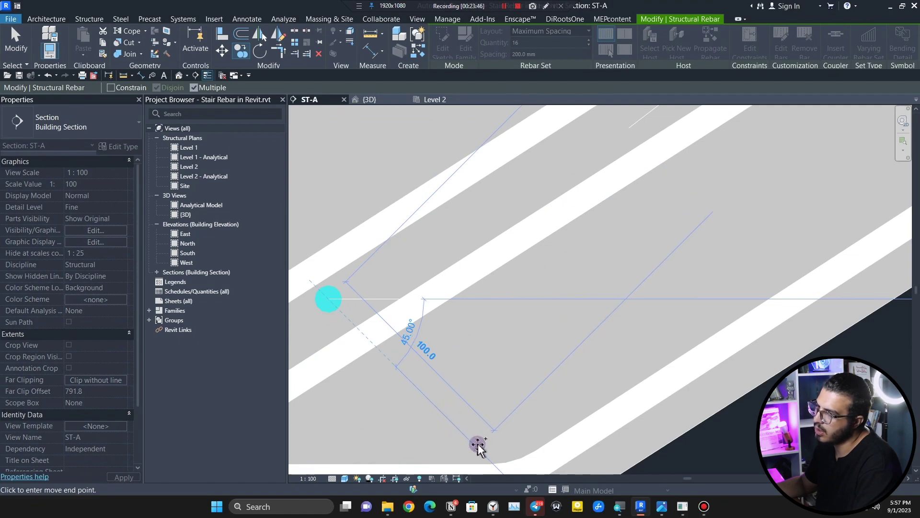
left_click(483, 450)
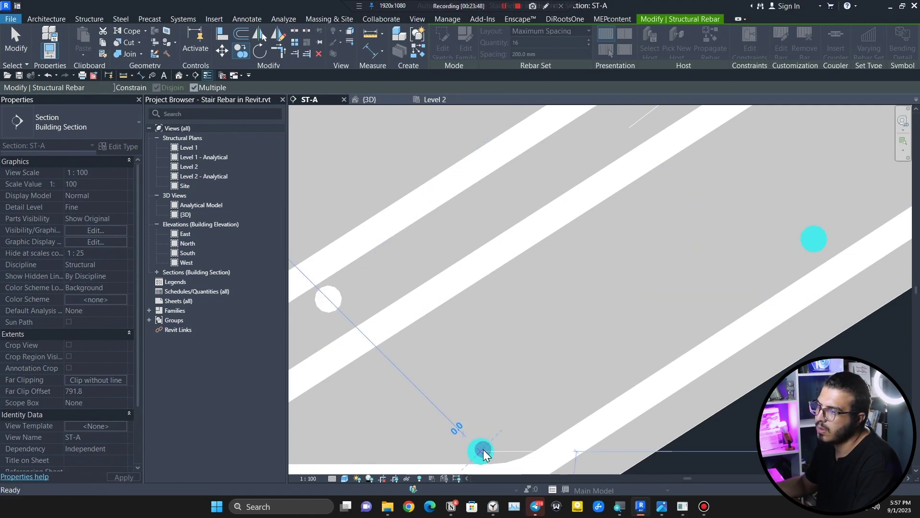
key("Escape")
key("Escape")
- Shorten the copied flight set at both ends, to the bottom bar's lower bend and to the crossing with the upper landing's bottom bar
scroll(482, 448, "down", 3)
scroll(470, 449, "up", 5)
left_click(470, 450)
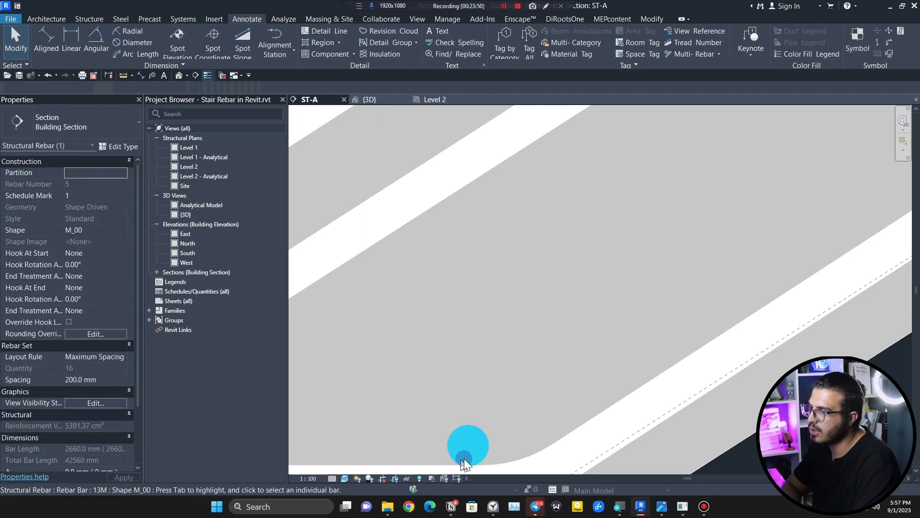
scroll(462, 292, "down", 4)
scroll(490, 341, "down", 3)
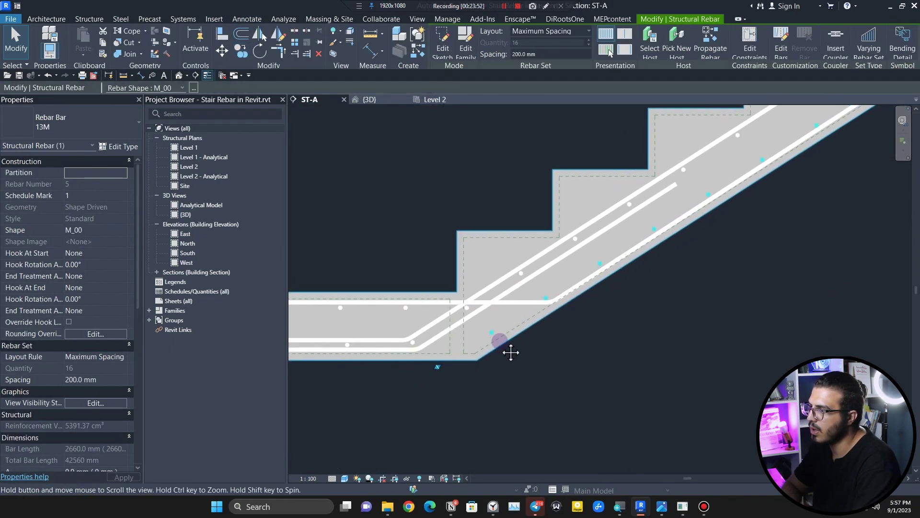
scroll(556, 290, "up", 6)
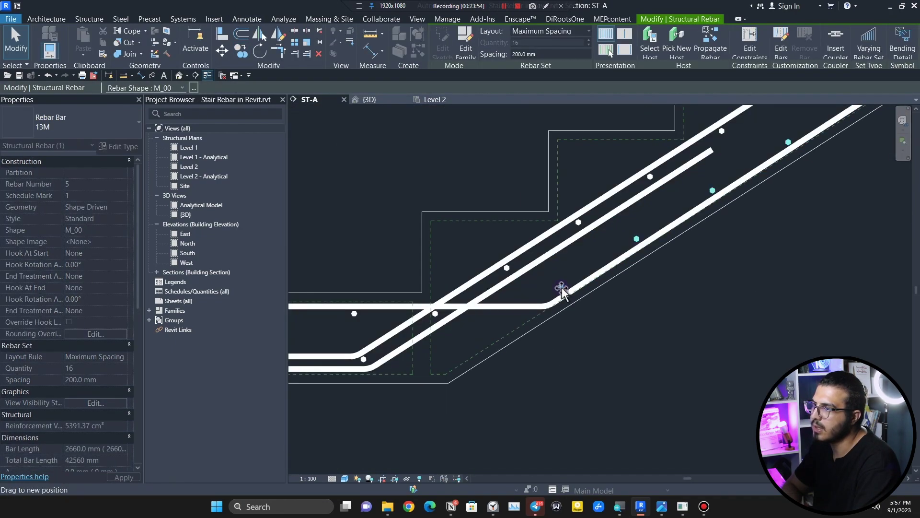
left_click_drag(549, 304, 499, 387)
scroll(499, 386, "down", 6)
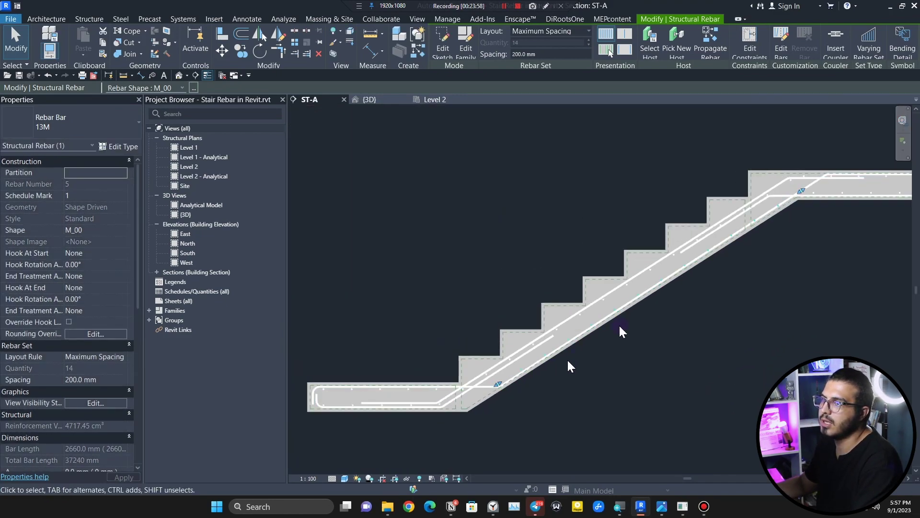
scroll(647, 254, "up", 4)
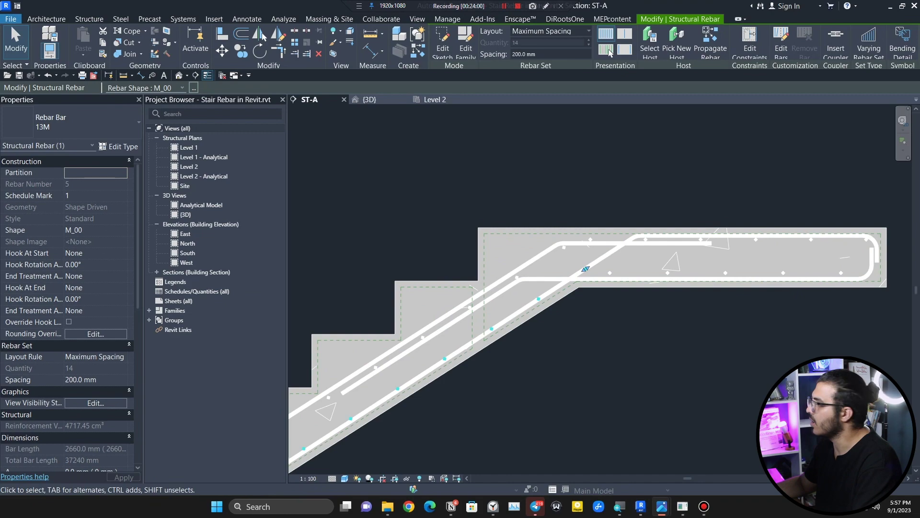
scroll(570, 259, "up", 5)
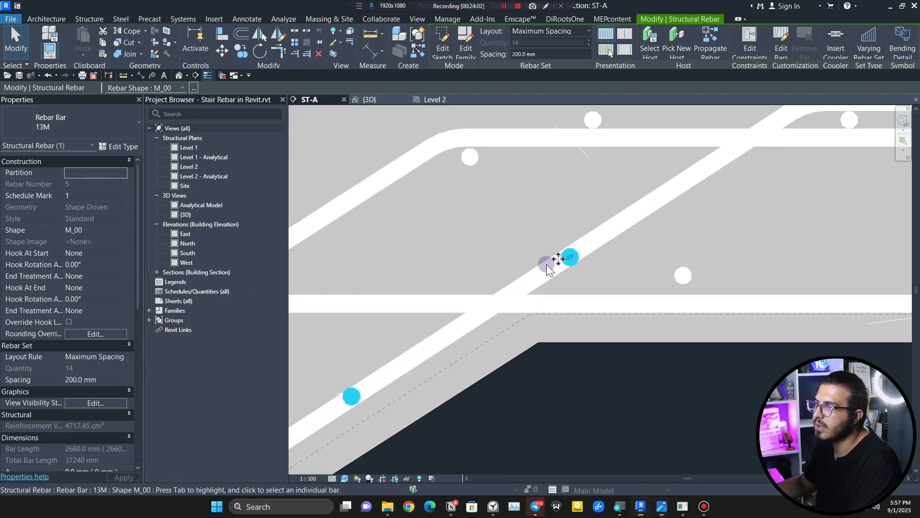
left_click_drag(571, 261, 487, 310)
- Examine the alignment of the copied 13M set with the bottom flight bar along the whole flight
scroll(439, 331, "down", 5)
scroll(658, 278, "up", 2)
scroll(505, 350, "up", 2)
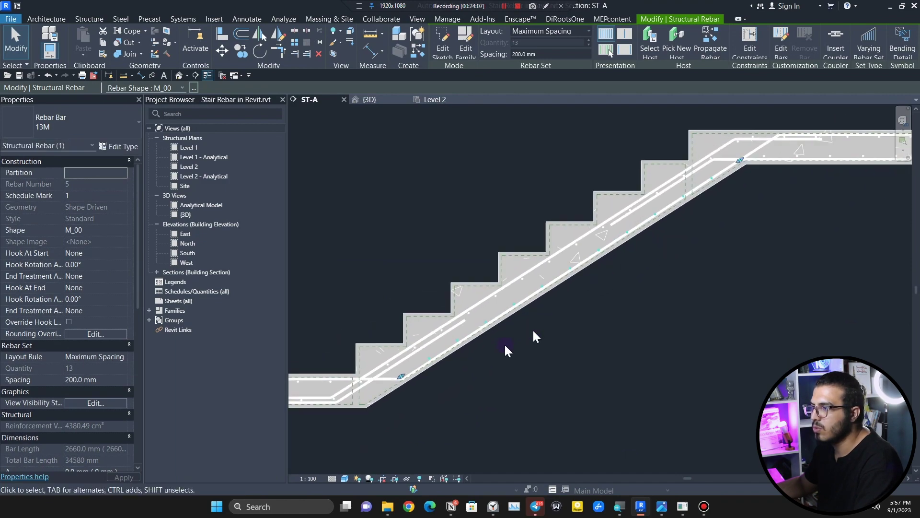
scroll(398, 395, "up", 3)
scroll(401, 395, "up", 2)
scroll(405, 393, "down", 2)
middle_click_drag(599, 288, 361, 413)
middle_click_drag(567, 329, 467, 372)
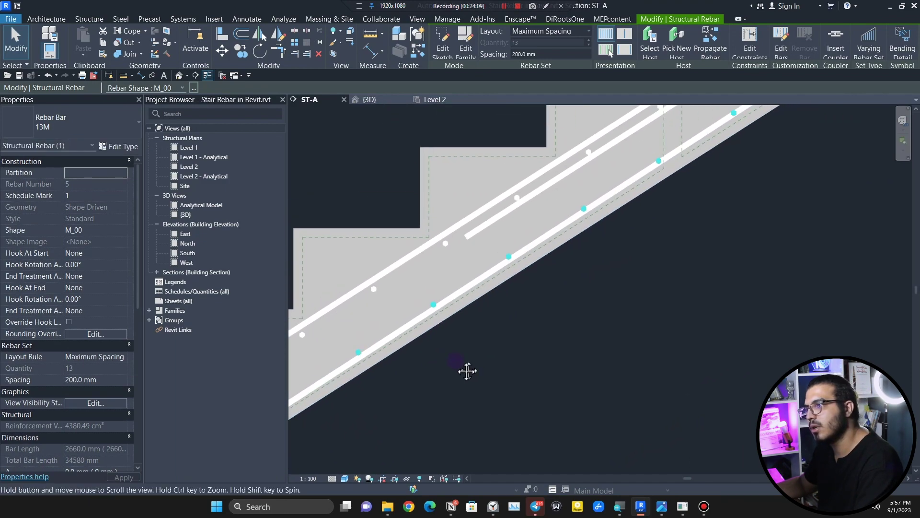
scroll(618, 267, "down", 1)
middle_click_drag(618, 267, 363, 399)
middle_click_drag(548, 306, 695, 265)
scroll(516, 360, "down", 2)
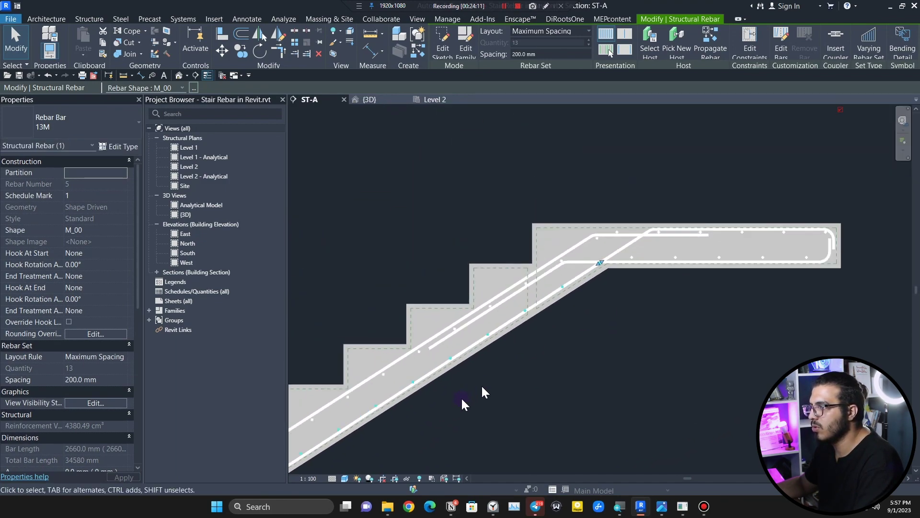
- Rotate the flight's copied 13M set 0.5° toward the bottom flight bar, about its lowest bar
middle_click_drag(462, 397, 638, 238)
scroll(321, 385, "up", 5)
middle_click_drag(321, 385, 556, 385)
scroll(490, 321, "up", 3)
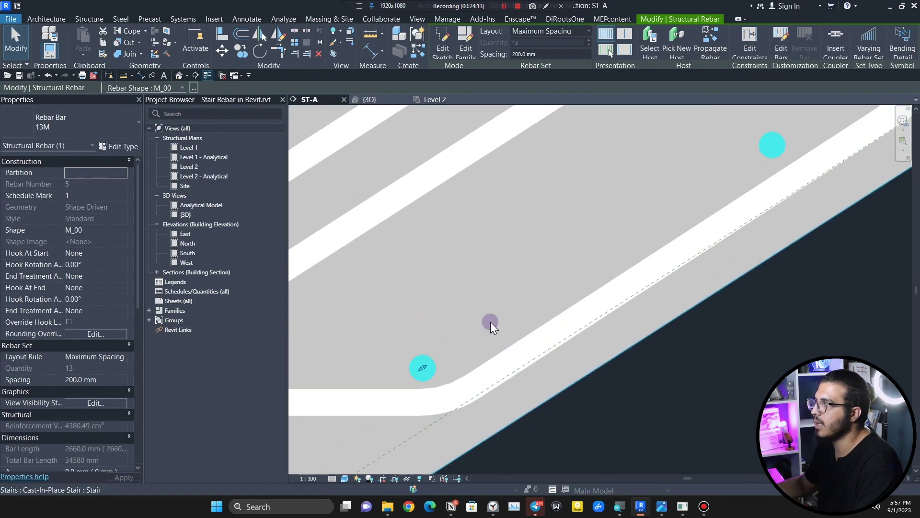
middle_click_drag(494, 313, 527, 303)
left_click(259, 51)
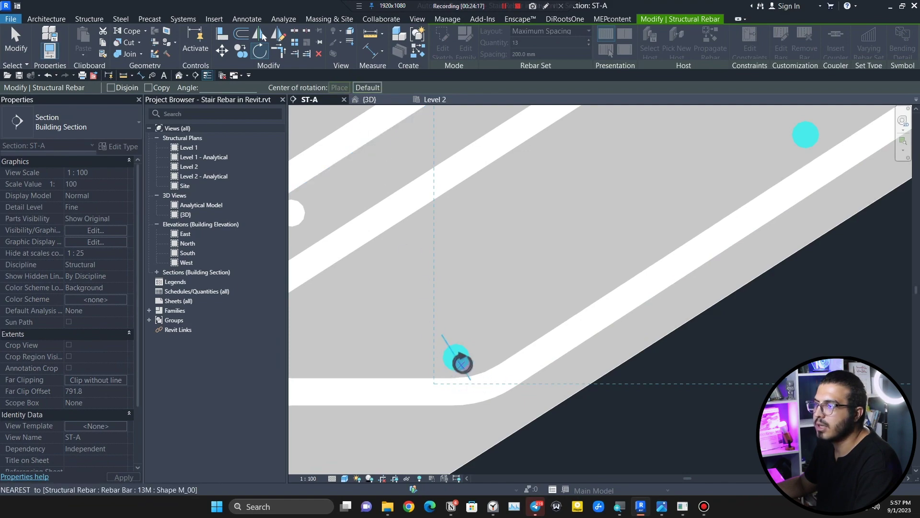
left_click(533, 337)
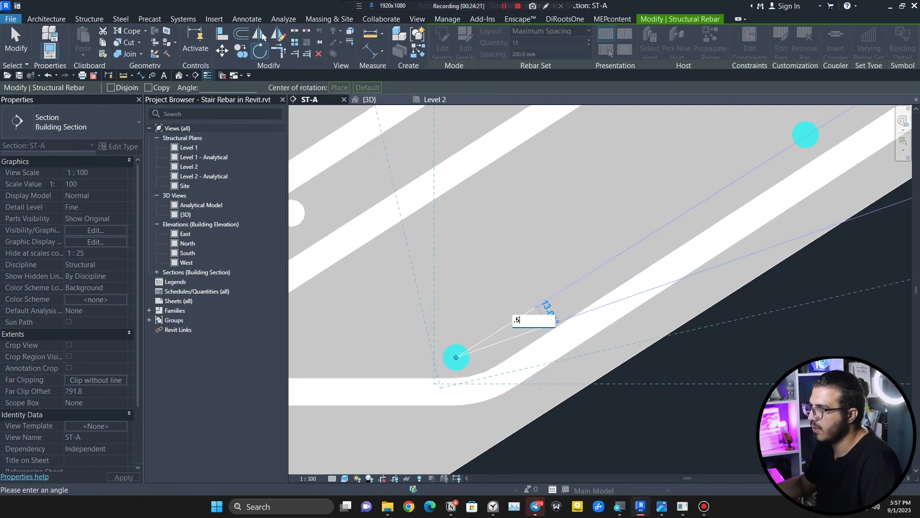
key("Return")
- Adjust the upper end of the flight's bottom 13M set slightly to keep it clear of the landing's bottom bar
scroll(551, 320, "down", 5)
middle_click_drag(767, 245, 599, 326)
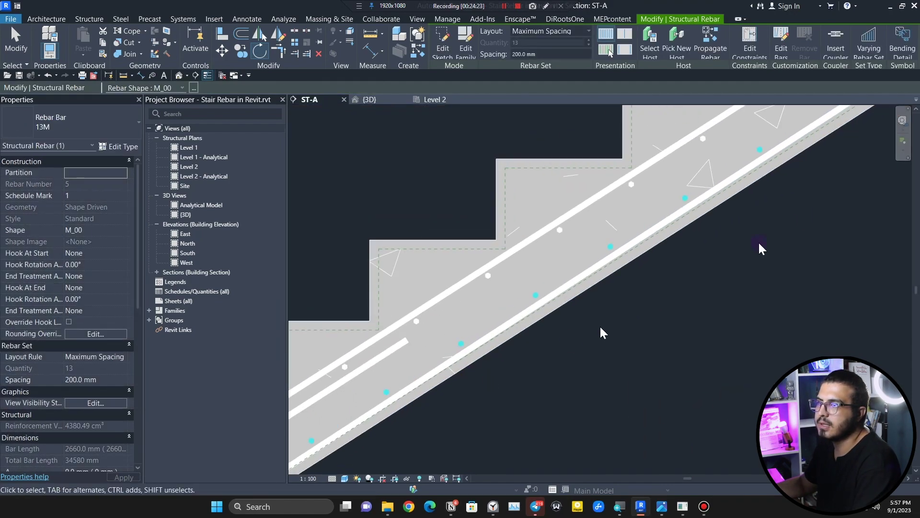
middle_click_drag(809, 213, 488, 372)
scroll(534, 233, "up", 8)
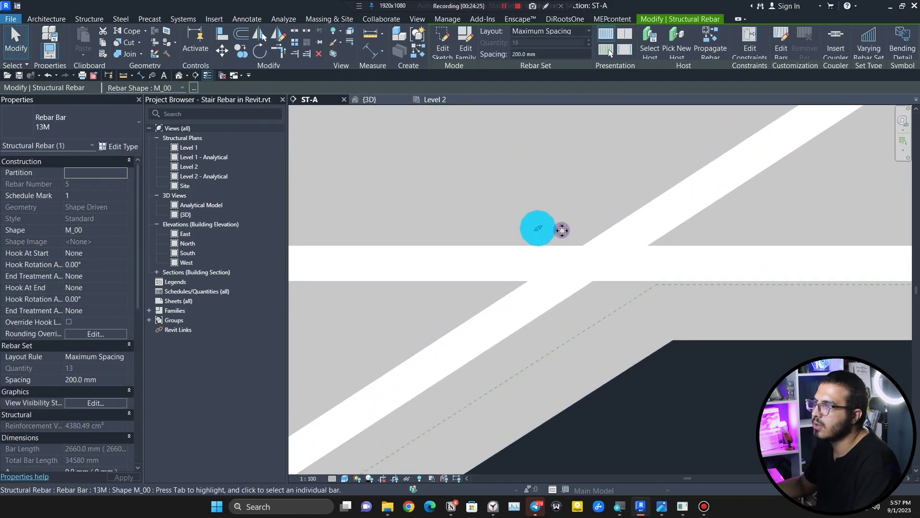
left_click_drag(536, 227, 542, 223)
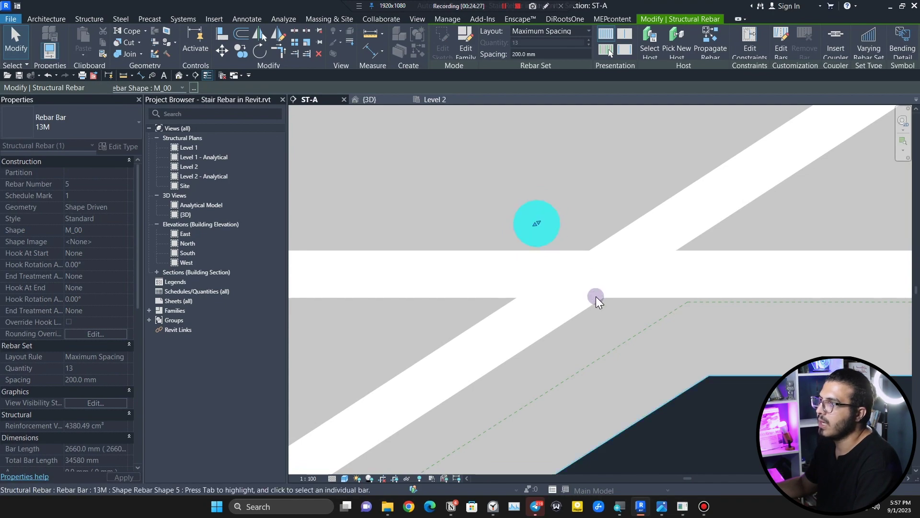
key("Escape")
- Nudge the upper landing's bottom 13M set down against the top face of the hooked bottom bar
scroll(595, 296, "down", 7)
scroll(596, 296, "down", 3)
scroll(625, 277, "up", 5)
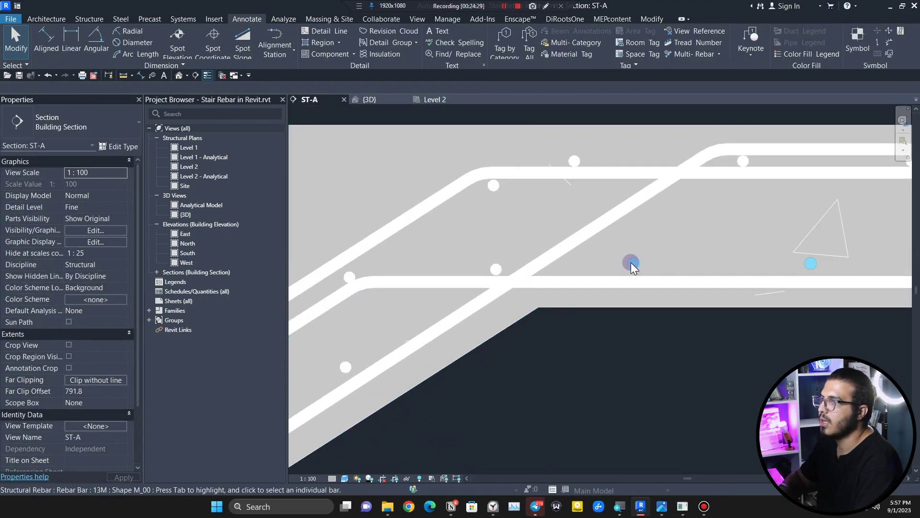
left_click(636, 273)
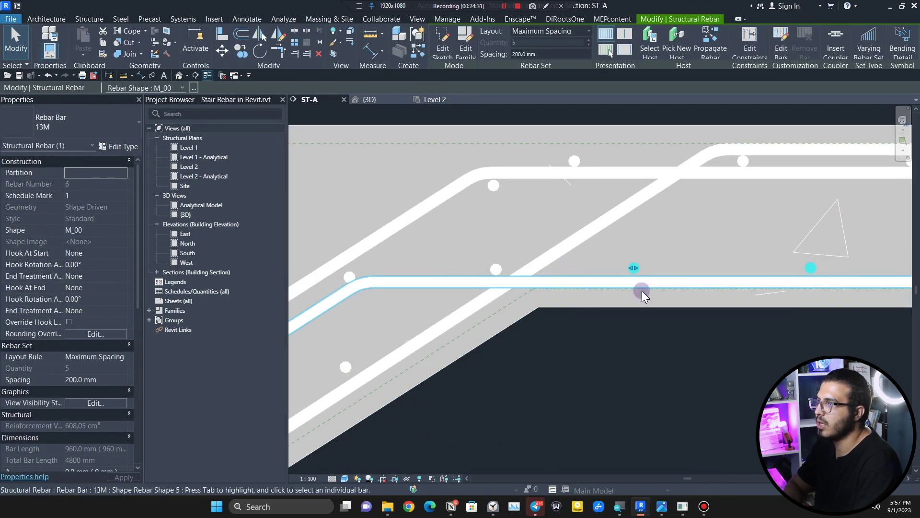
- In the 3D view, shorten the flight's 13-bar 13M set so its bars end at the flight's outermost main bar
key("Escape")
scroll(641, 371, "down", 5)
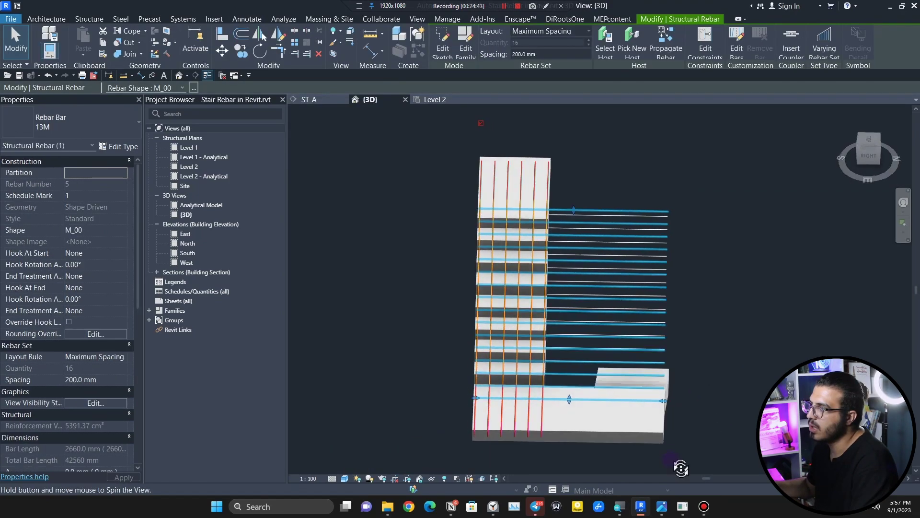
middle_click_drag(680, 468, 546, 376, "shift")
key("Escape")
scroll(614, 349, "up", 4)
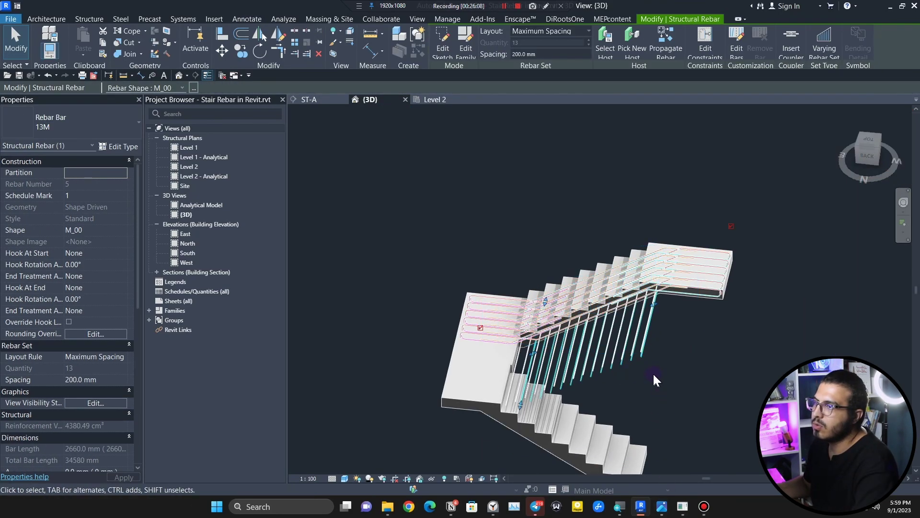
left_click(868, 140)
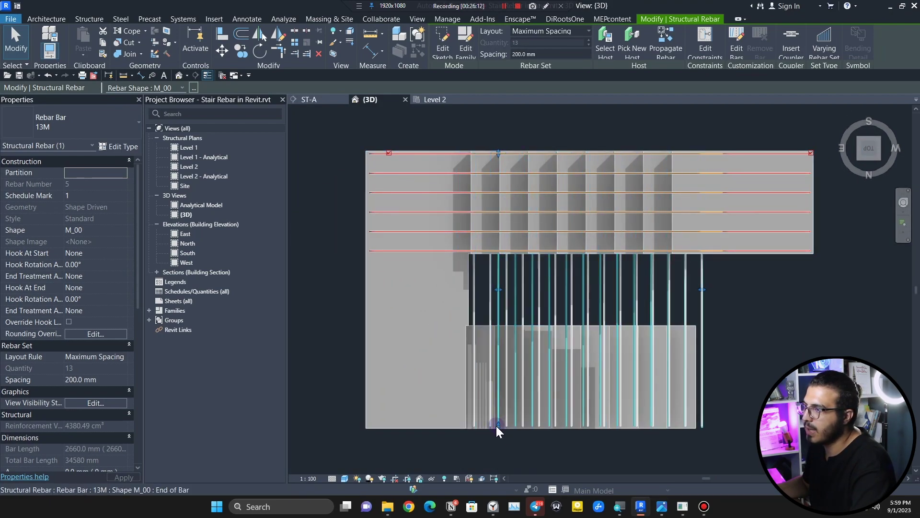
left_click_drag(497, 424, 485, 297)
scroll(499, 243, "up", 4)
scroll(494, 249, "up", 3)
scroll(492, 298, "up", 1)
scroll(491, 302, "up", 1)
scroll(484, 298, "down", 5)
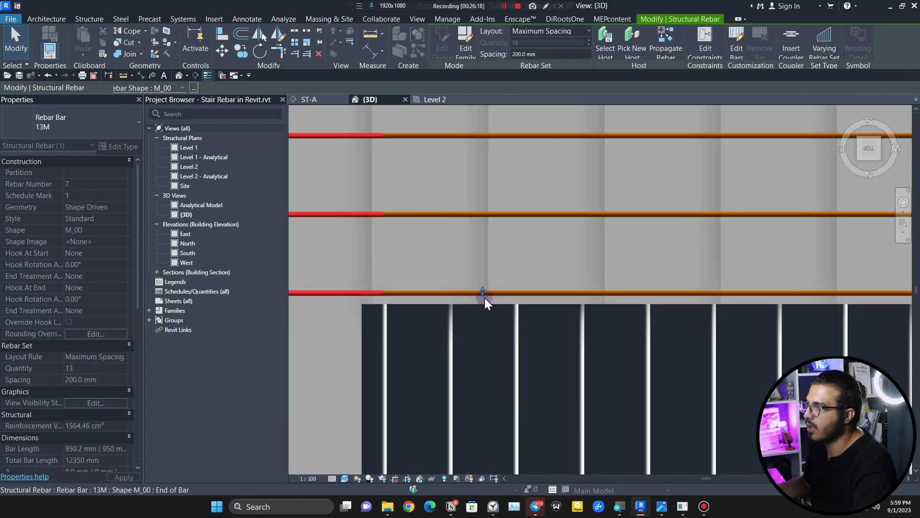
- Shorten the flight's 16-bar 13M set to end at the flight's outermost main bar as well
middle_click_drag(571, 466, 501, 344)
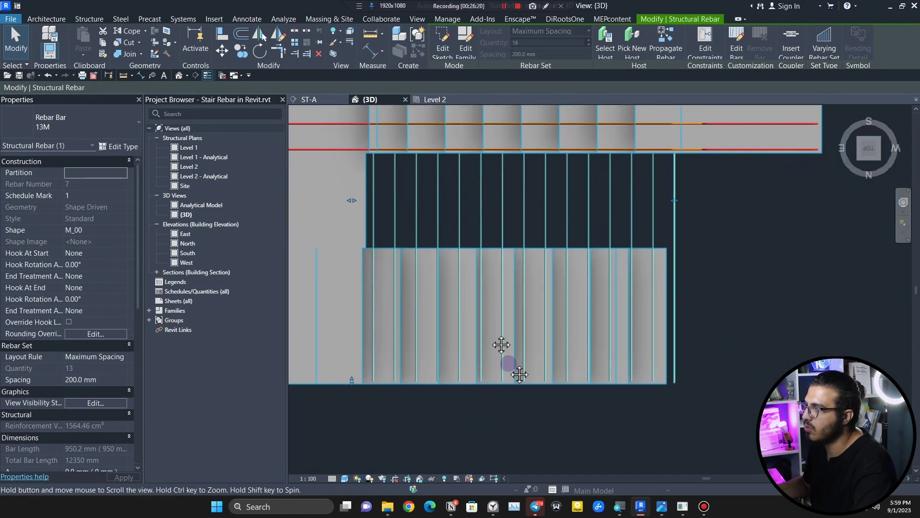
scroll(355, 365, "down", 2)
mouse_move(352, 378)
left_mouse_down()
mouse_move(345, 206)
mouse_move(372, 178)
mouse_move(451, 269)
left_mouse_up()
scroll(350, 230, "up", 5)
scroll(372, 178, "up", 2)
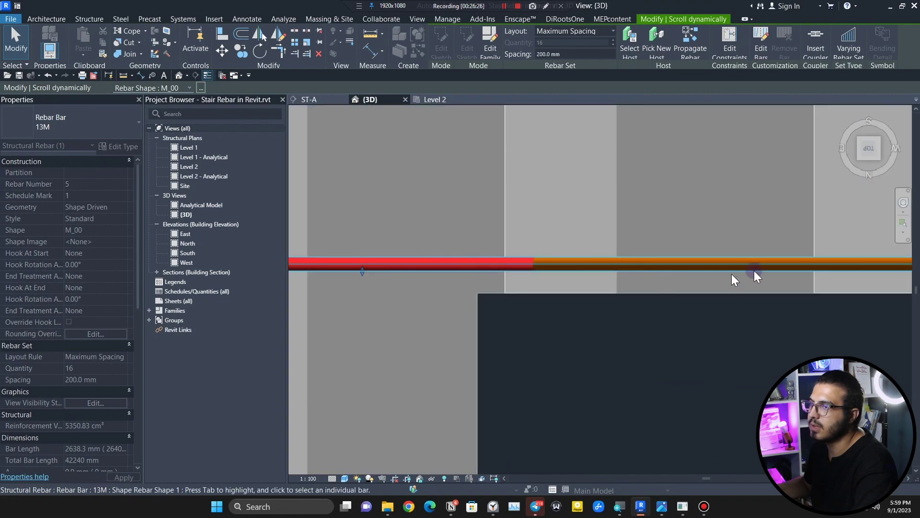
key("Escape")
scroll(717, 272, "down", 8)
- Select all rebar in the stair host and set it to show unobscured in the {3D} view
mouse_move(738, 338)
middle_mouse_down()
mouse_move(555, 335)
mouse_move(565, 185)
mouse_move(602, 411)
middle_mouse_up()
scroll(451, 391, "up", 5)
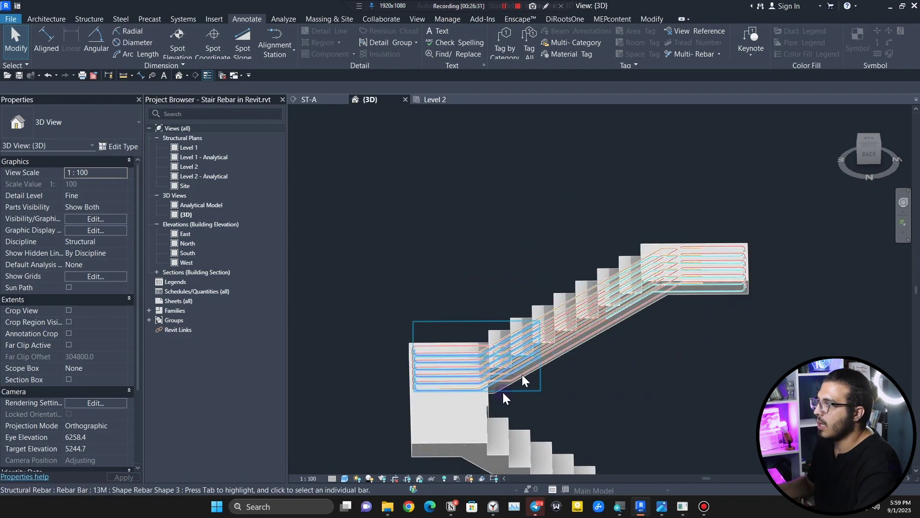
left_click(447, 387)
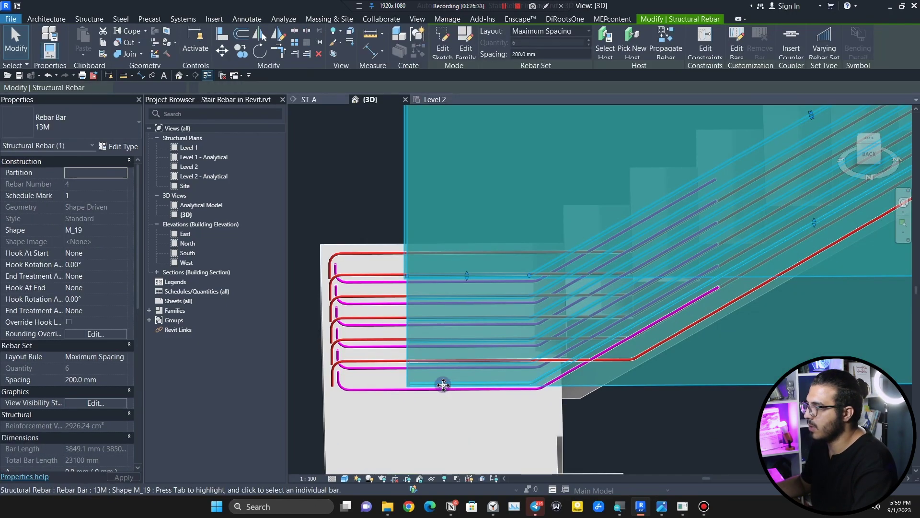
right_click(443, 384)
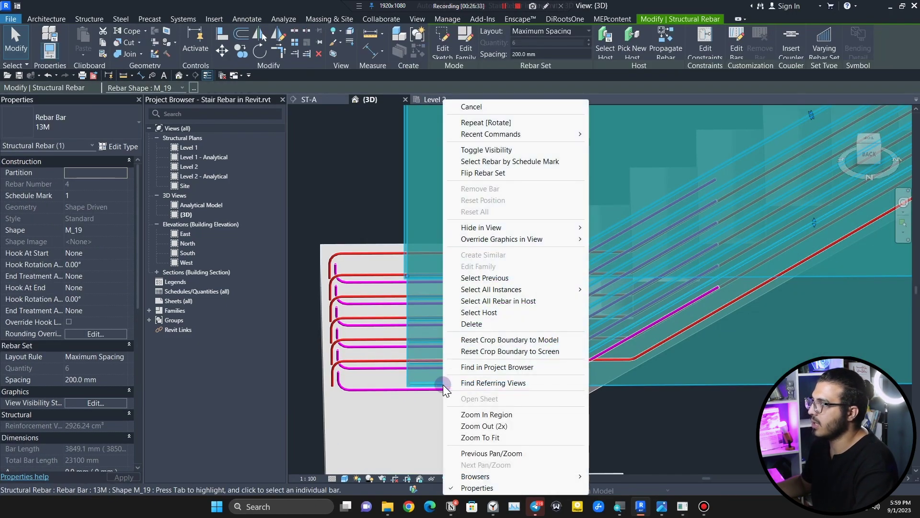
left_click(519, 302)
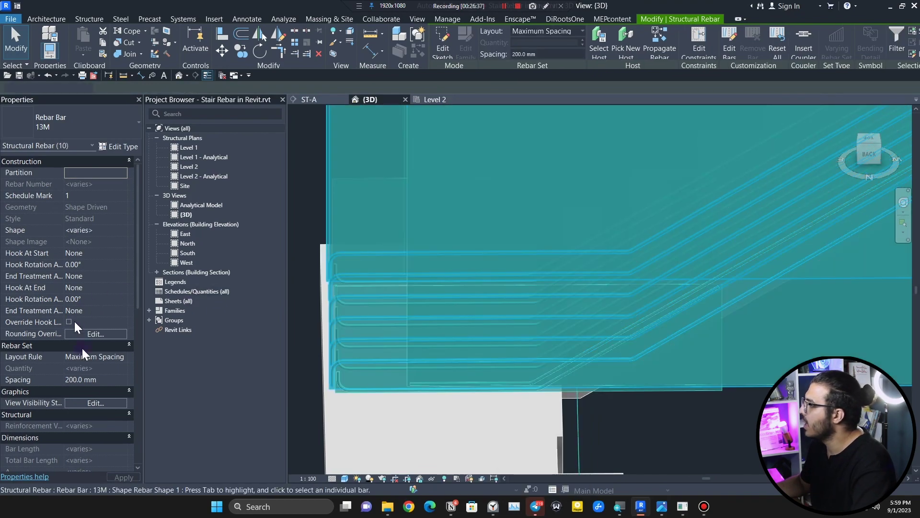
left_click(84, 407)
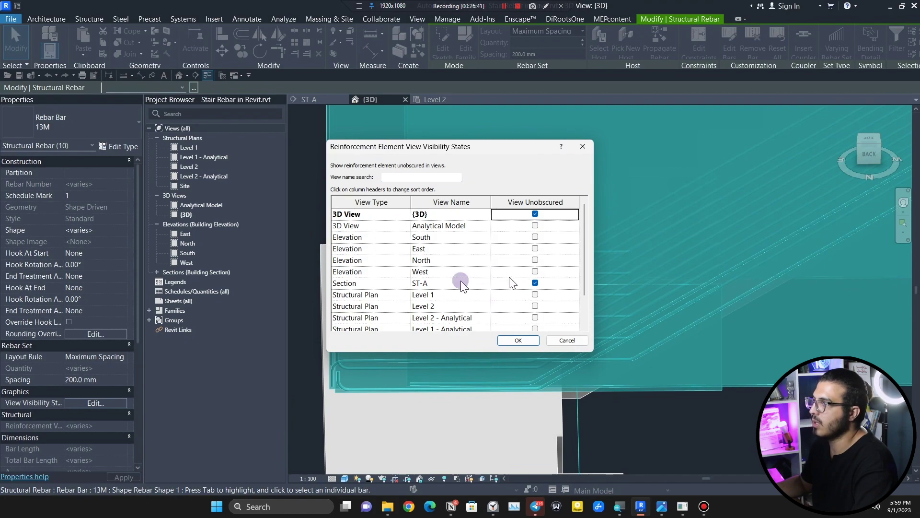
left_click(516, 341)
left_click(698, 408)
- Examine the extent of the 13M distribution bars across the lower landing from above and at an angle
scroll(697, 411, "down", 3)
middle_click_drag(697, 412, 534, 260)
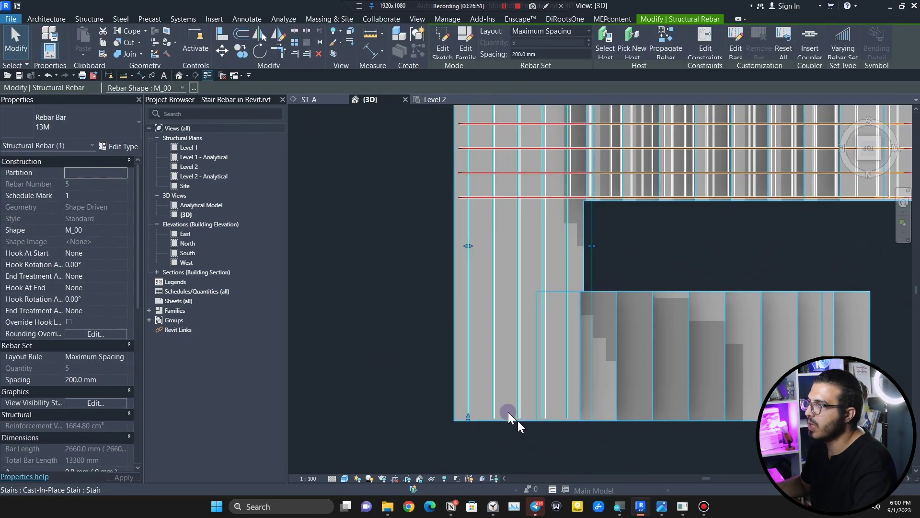
scroll(586, 416, "up", 3)
scroll(588, 418, "down", 3)
middle_click_drag(588, 413, 486, 198, "shift")
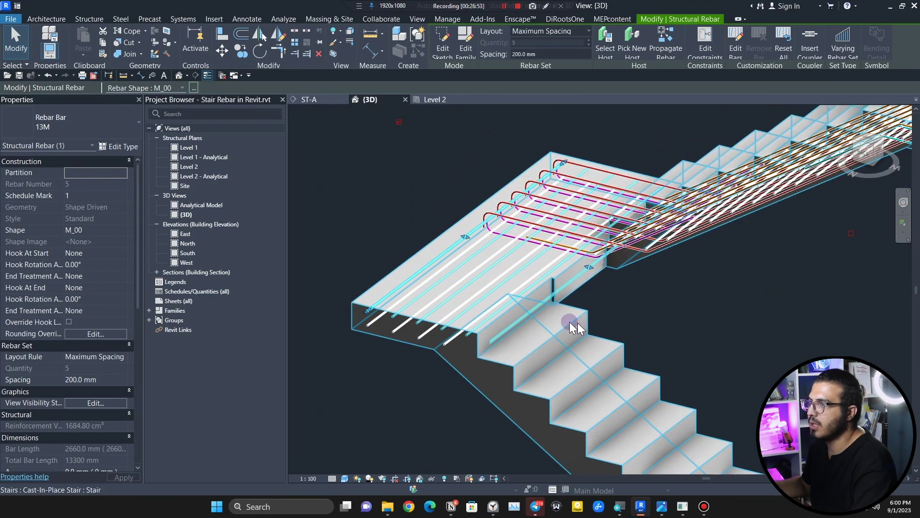
middle_click_drag(480, 291, 434, 295)
left_click(345, 362)
- Examine how the distribution bars sit against the main bars at the upper landing and along the flight
scroll(345, 357, "up", 3)
scroll(451, 326, "down", 3)
mouse_move(664, 295)
middle_mouse_down()
mouse_move(673, 301)
mouse_move(596, 349)
mouse_move(714, 353)
mouse_move(657, 290)
middle_mouse_up()
scroll(700, 261, "up", 5)
scroll(669, 263, "down", 3)
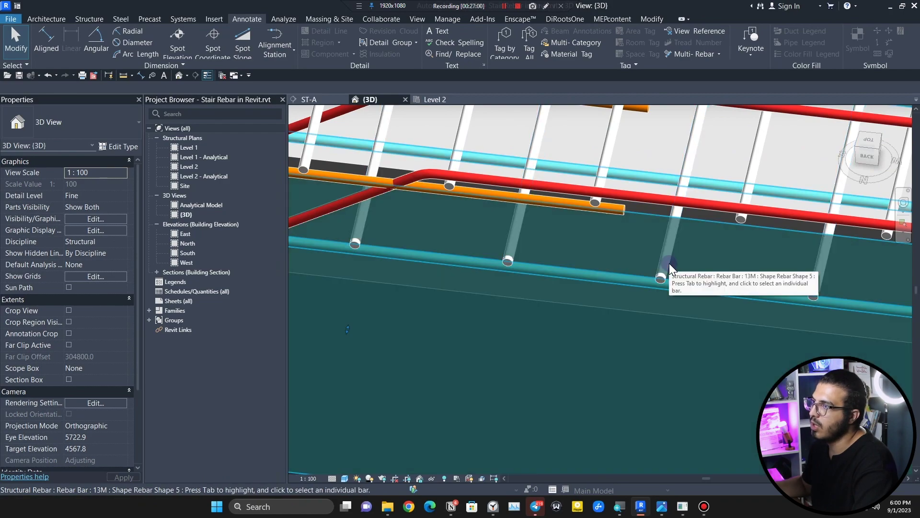
left_click(669, 264)
scroll(669, 263, "down", 5)
middle_click_drag(480, 348, 672, 334)
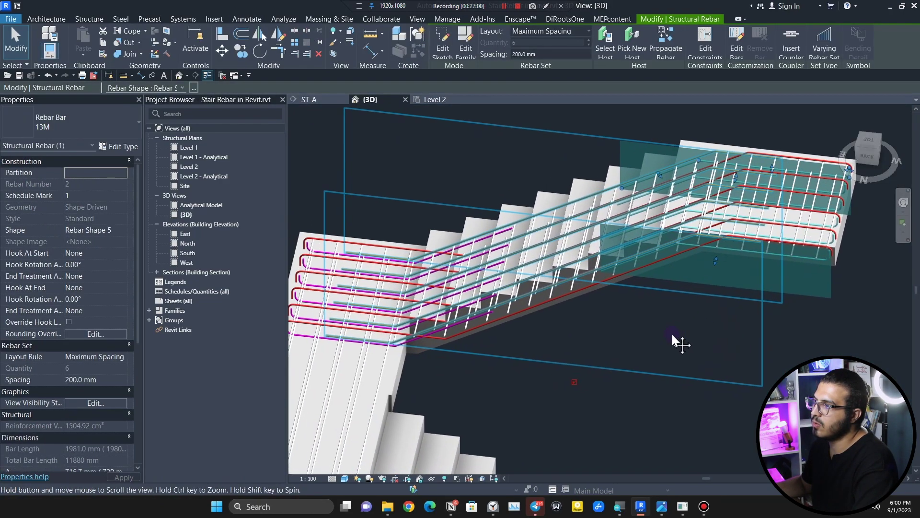
scroll(672, 335, "down", 3)
left_click(637, 343)
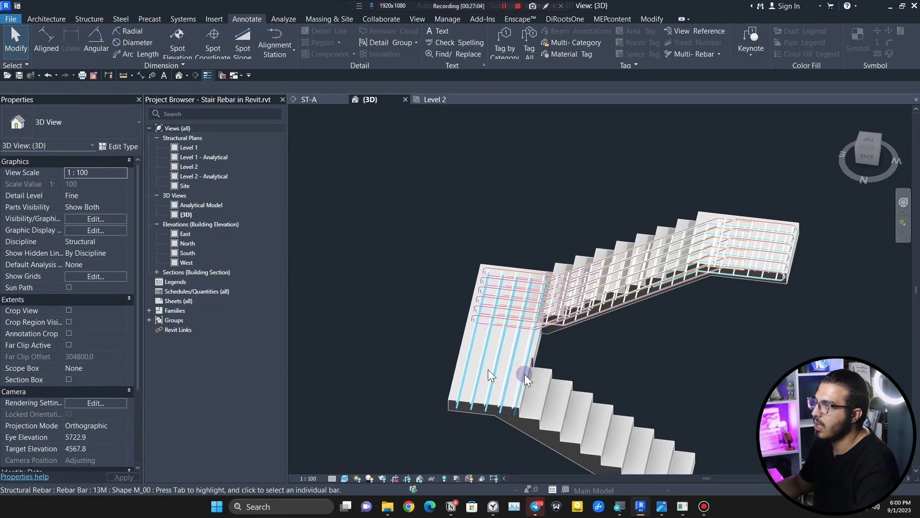
- Review the reinforcement of the whole flight and both landings in section ST-A
left_click(307, 100)
scroll(361, 304, "up", 5)
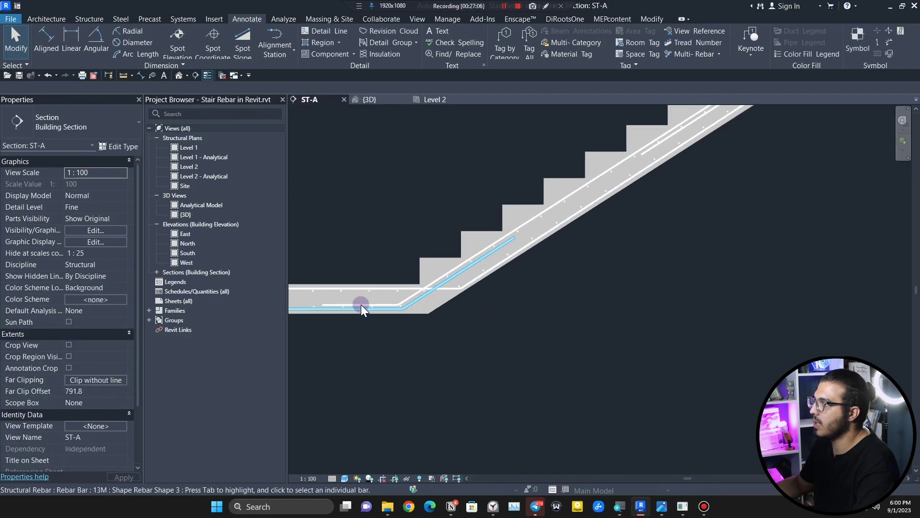
scroll(363, 306, "down", 4)
middle_click_drag(429, 303, 495, 385)
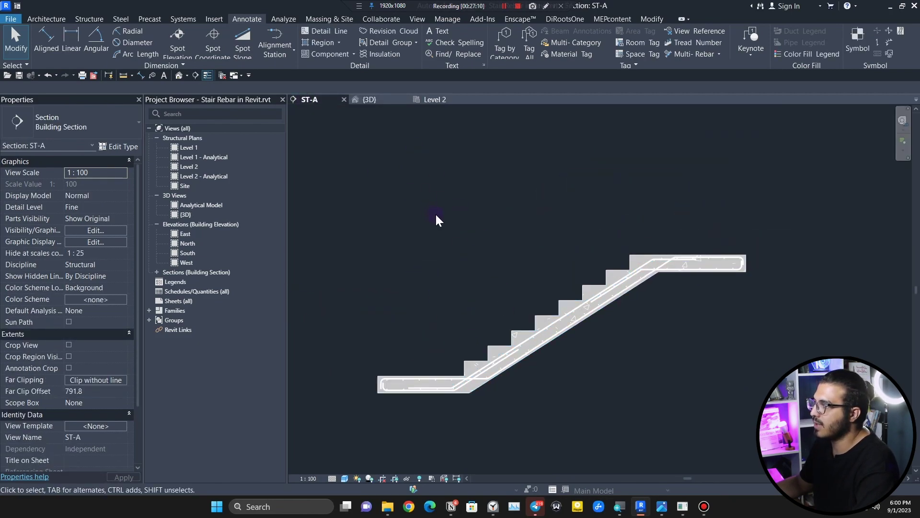
- Inspect the colour-coded stair reinforcement in the 3D view from several angles
left_click(369, 99)
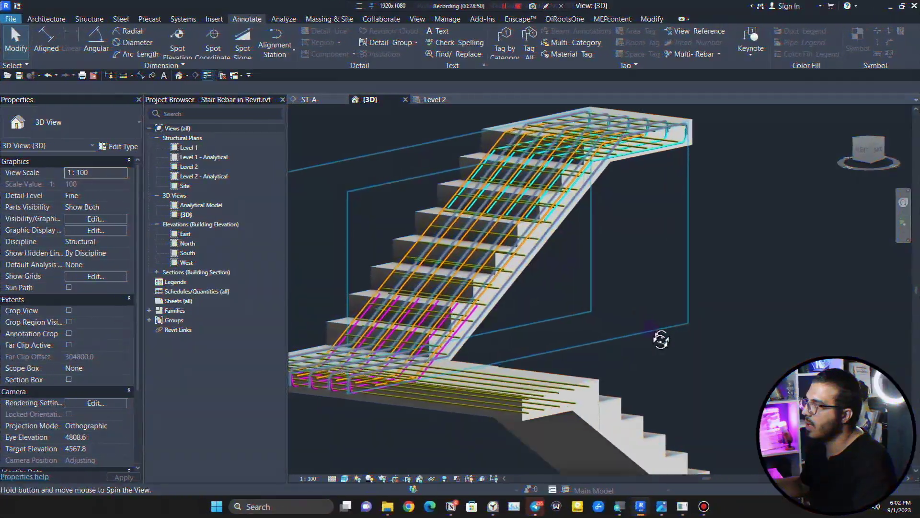
middle_click_drag(657, 335, 612, 398, "shift")
scroll(522, 395, "up", 3)
middle_click_drag(522, 395, 648, 424, "shift")
scroll(608, 372, "down", 2)
middle_click_drag(667, 359, 656, 398, "shift")
scroll(653, 398, "down", 5)
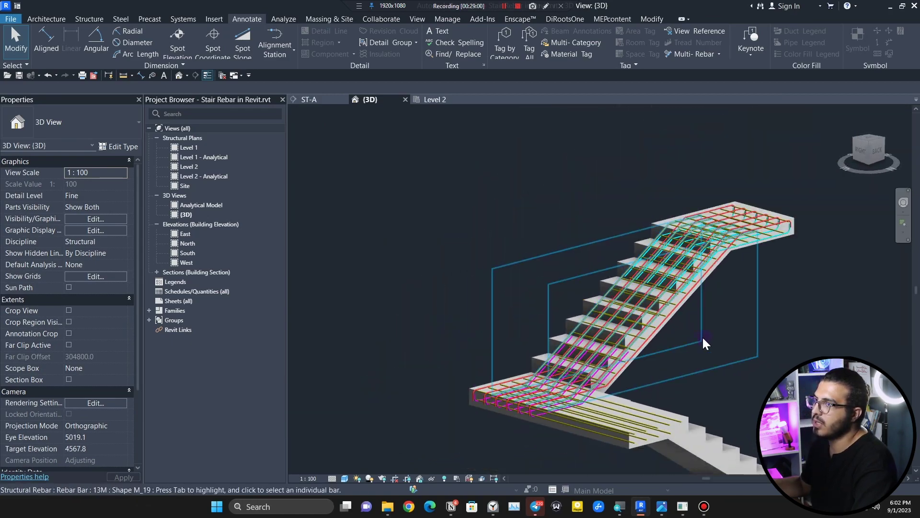
middle_click_drag(703, 336, 595, 340, "shift")
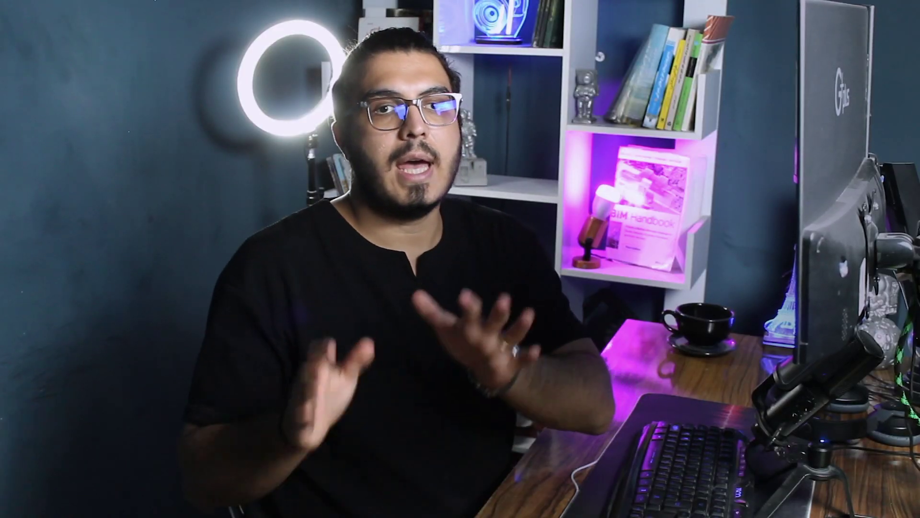